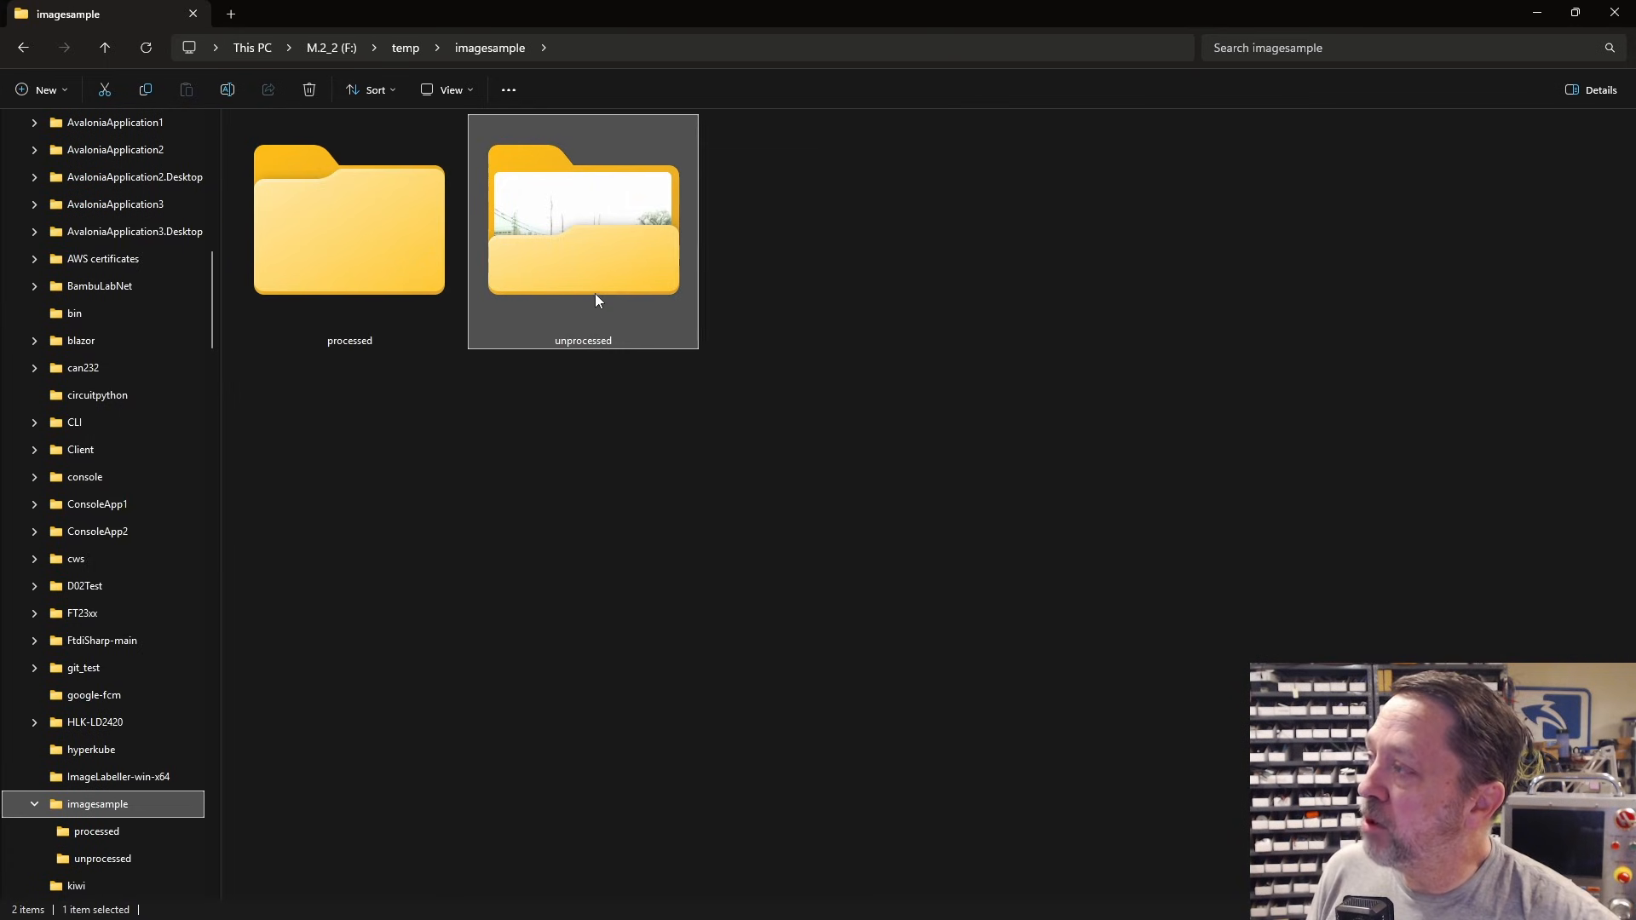
Step: Confirm the processed folder is empty, then view the 84 road frames in unprocessed
double_click(412, 247)
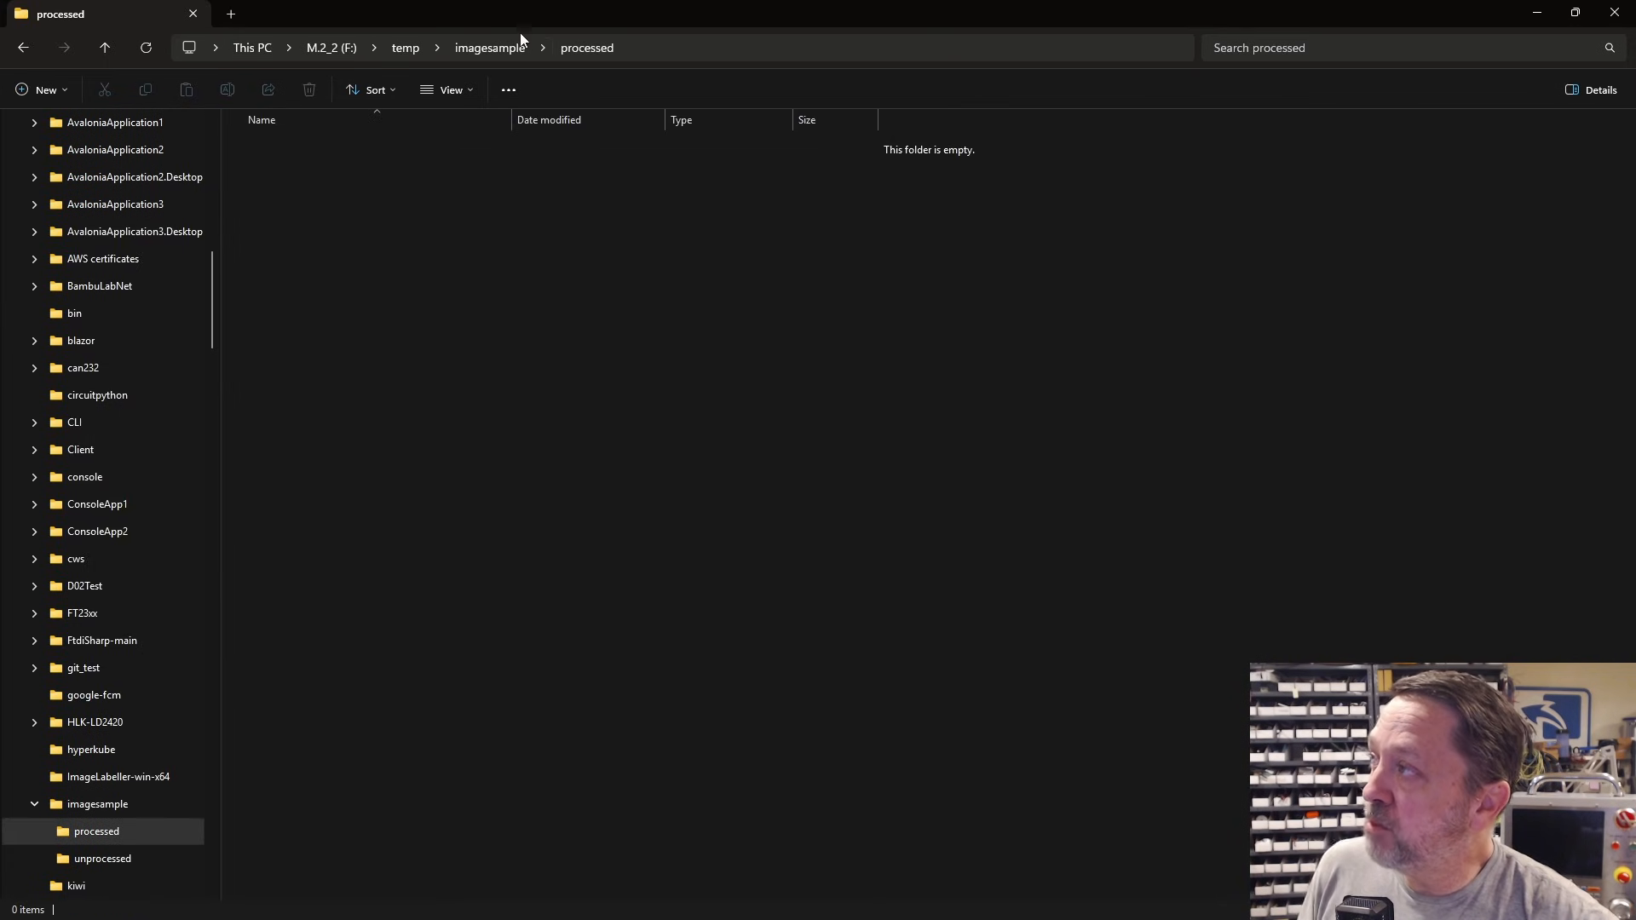
click(491, 48)
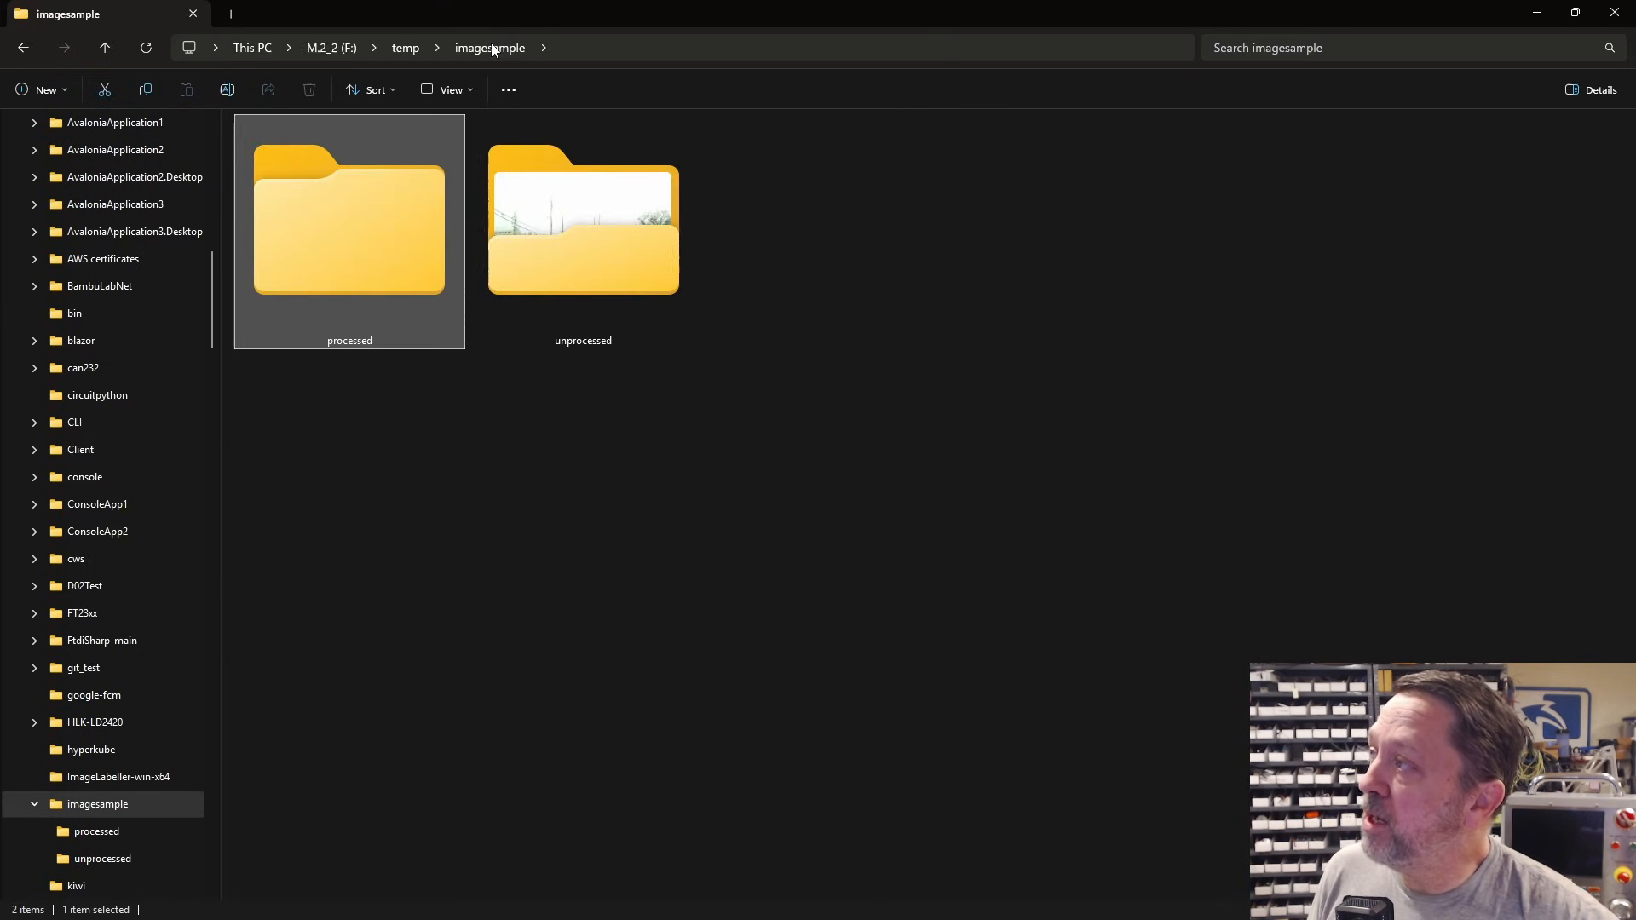
double_click(555, 249)
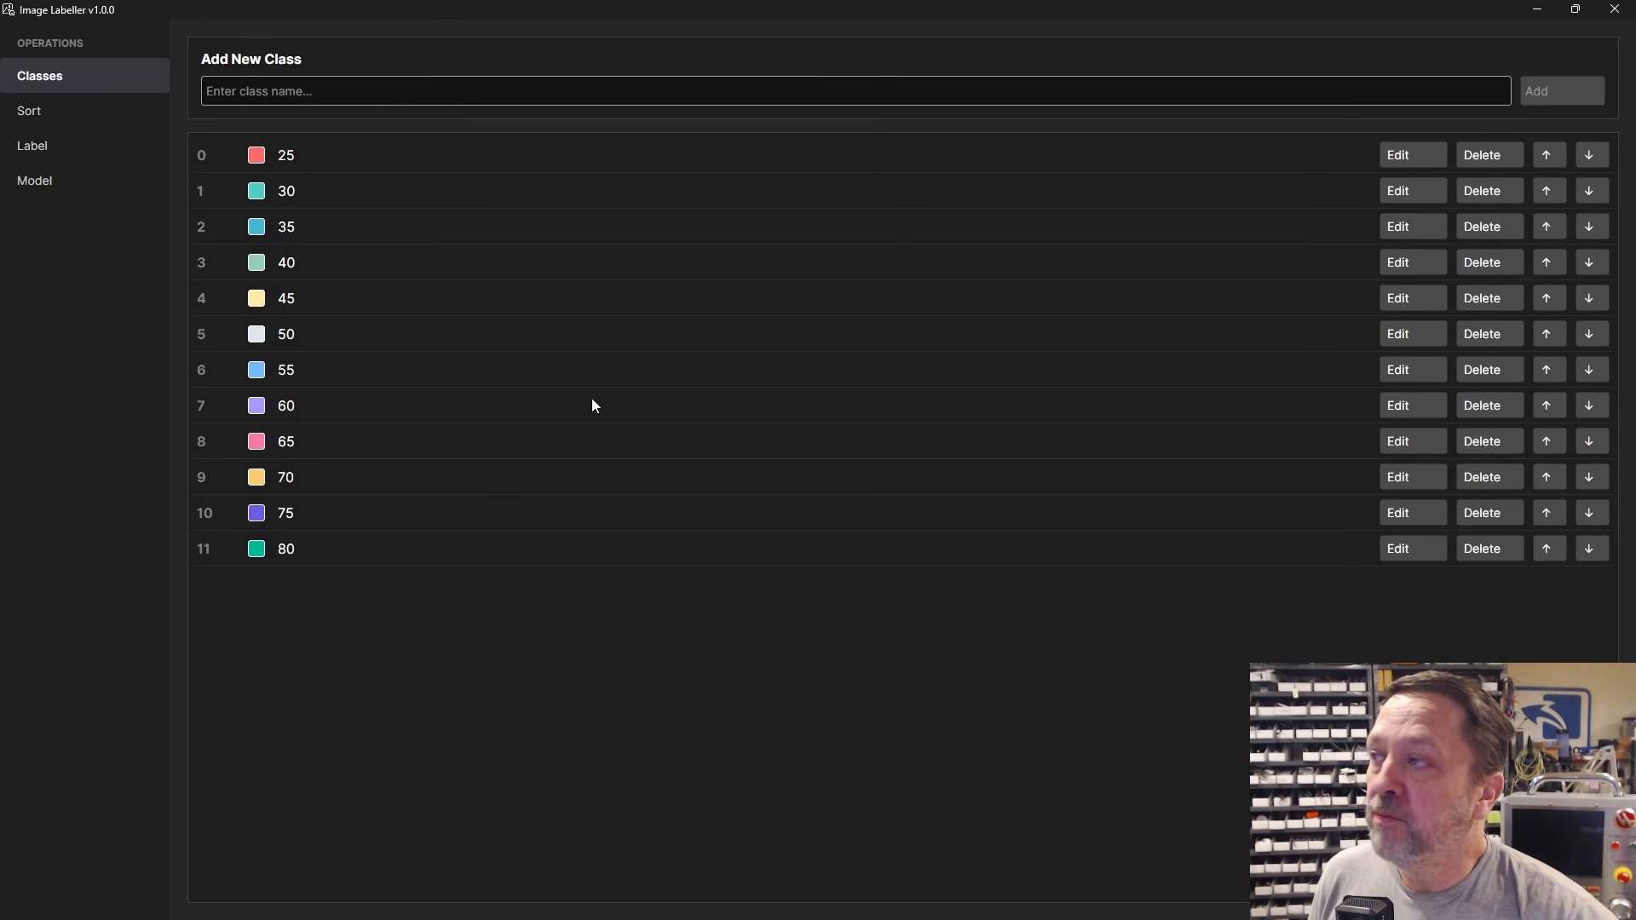
Step: Open the Sort view, with unprocessed as source, processed as destination, and 84 images queued
click(25, 111)
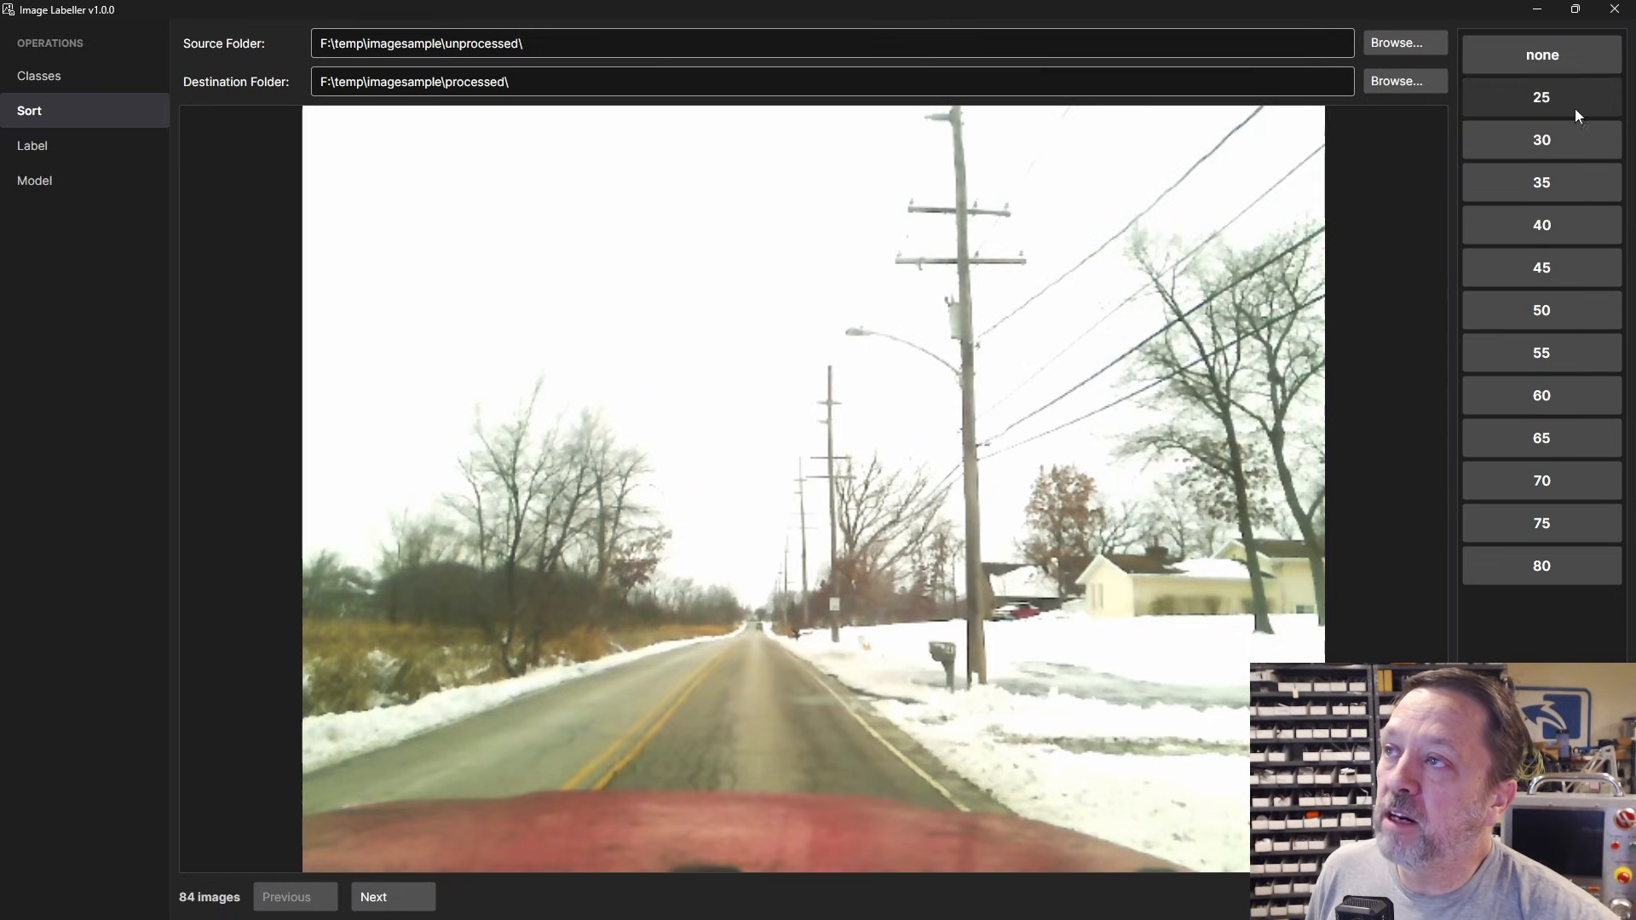
Step: Sort nine frames showing a 30 sign into the 30 class
click(1553, 140)
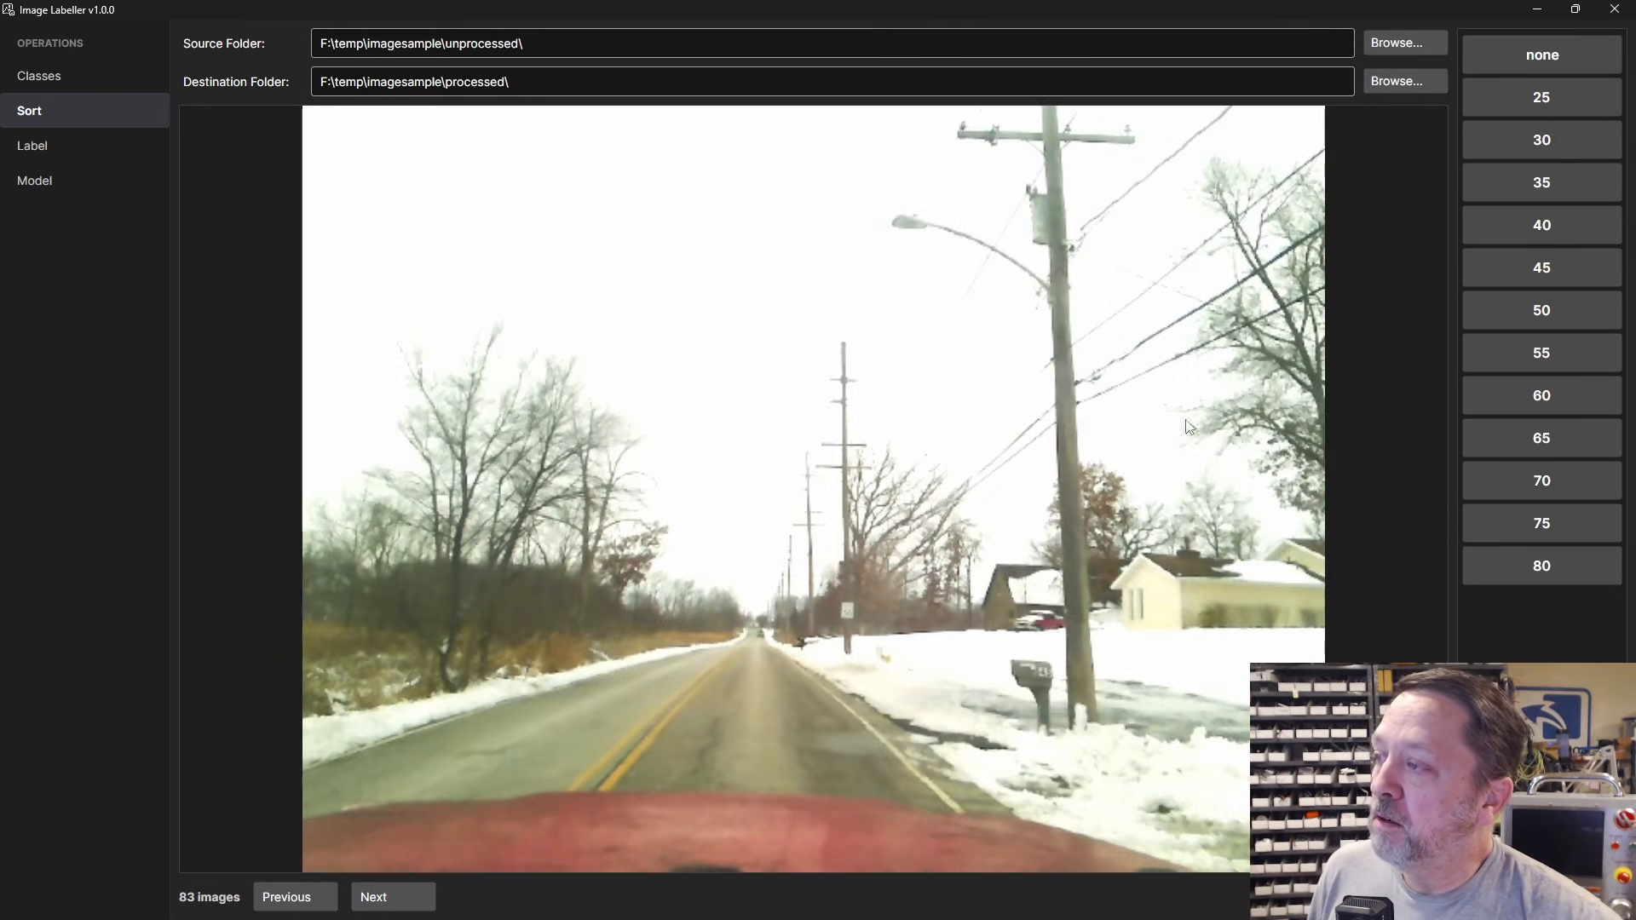
click(1540, 141)
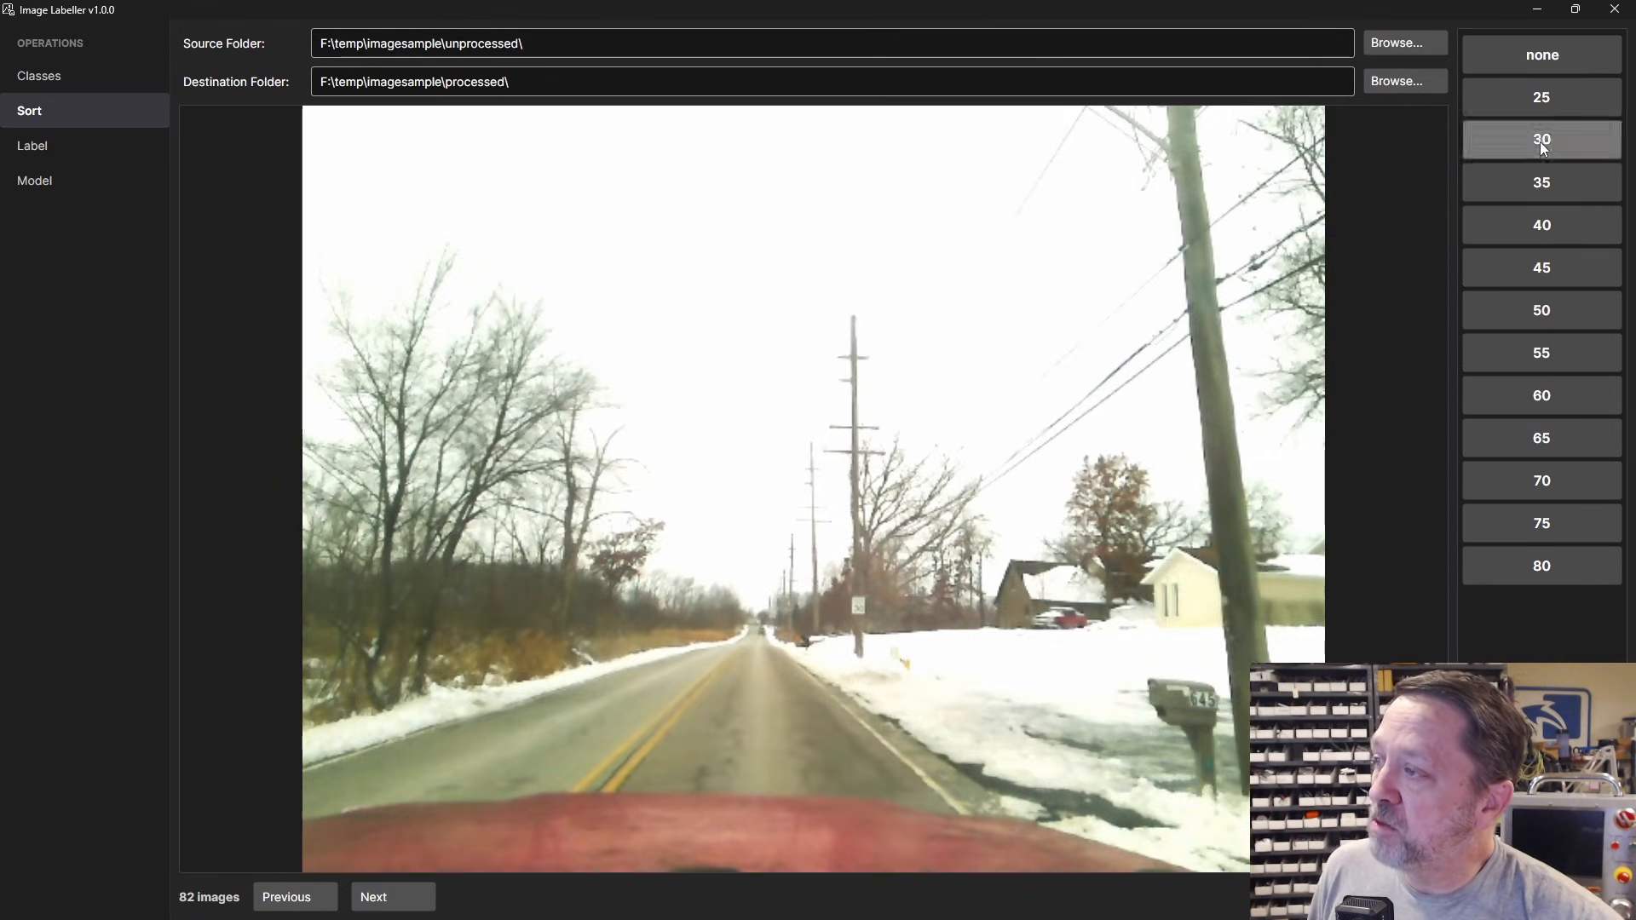
click(1540, 141)
click(1541, 141)
click(1541, 142)
click(1541, 141)
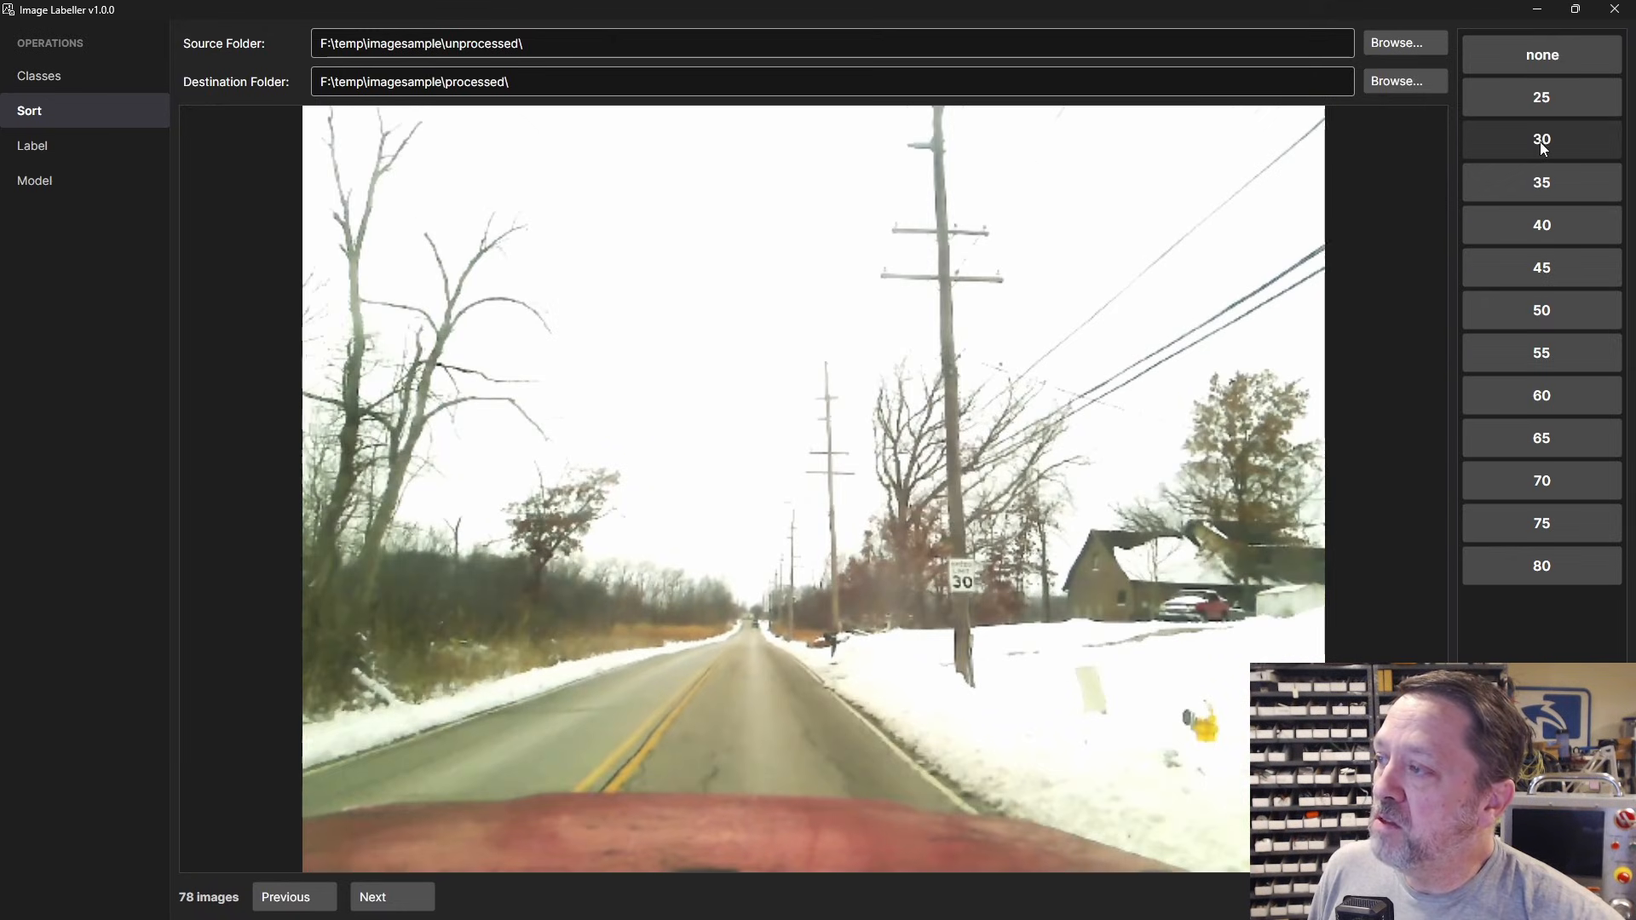
click(1540, 141)
click(1540, 142)
click(1540, 141)
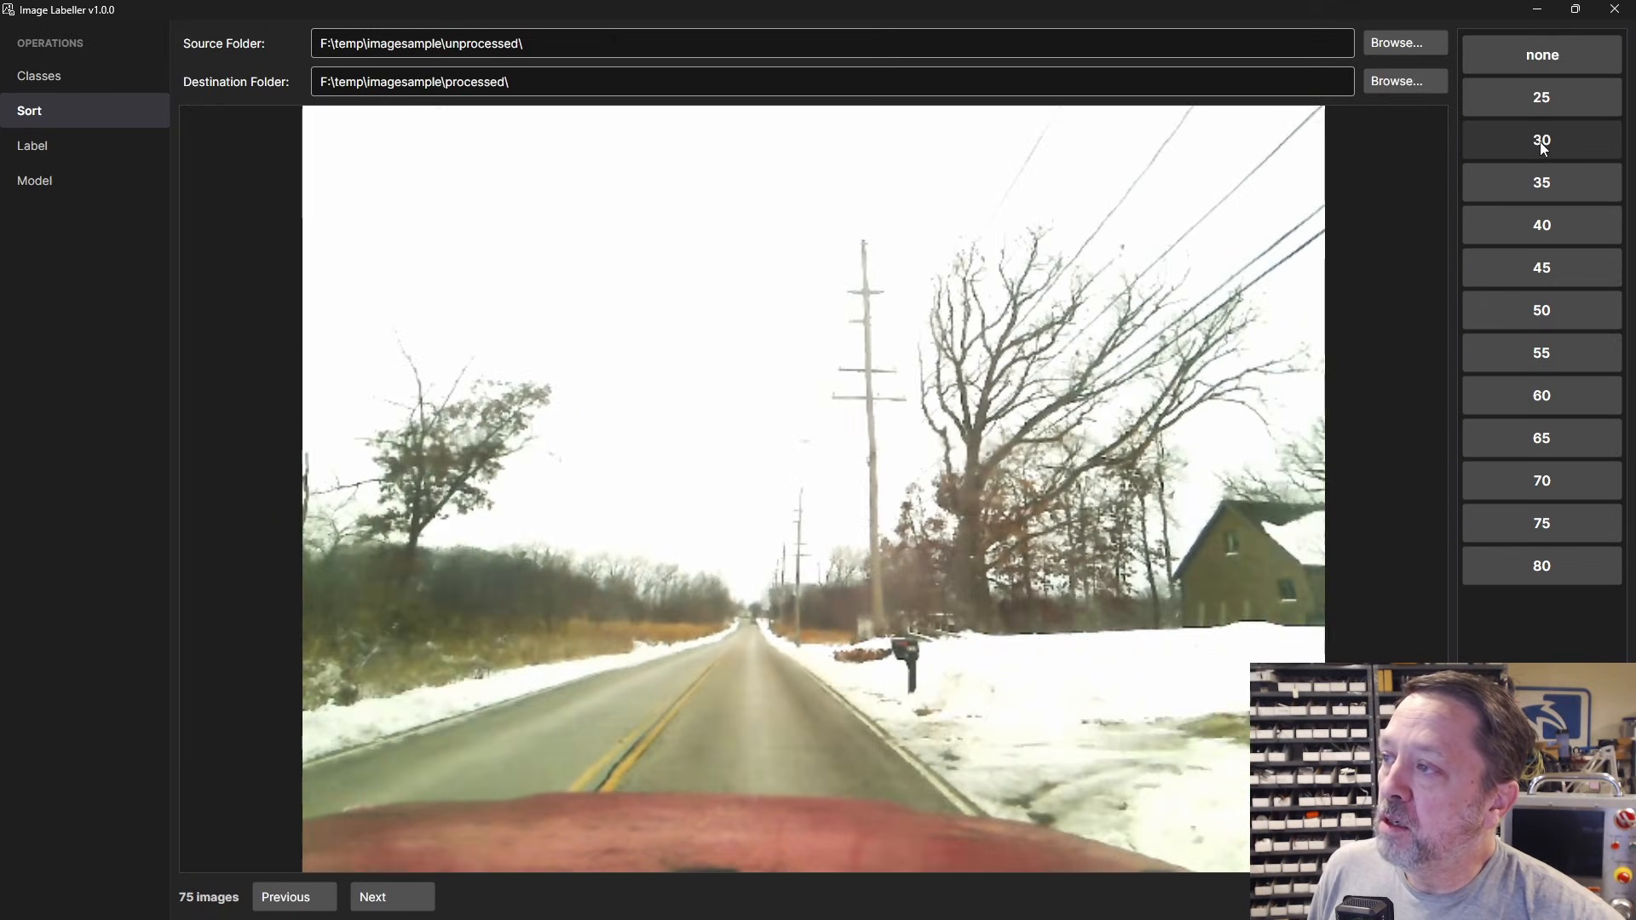
Step: File four sign-free frames as none, leaving 71 images in unprocessed
click(1559, 53)
click(1559, 52)
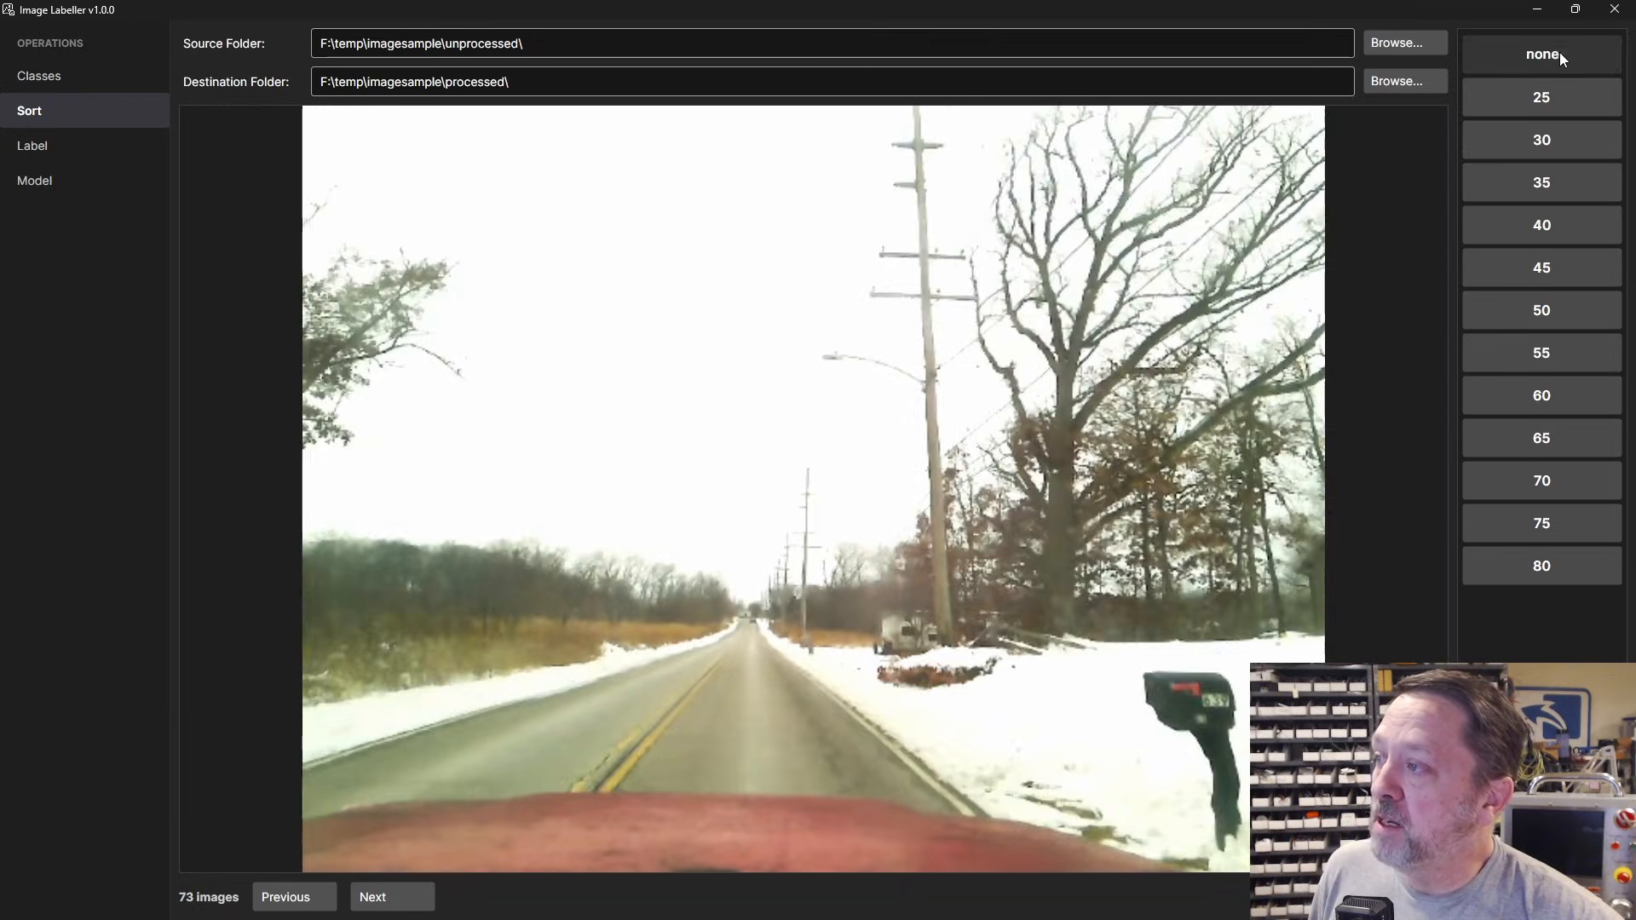
click(1559, 53)
click(1560, 53)
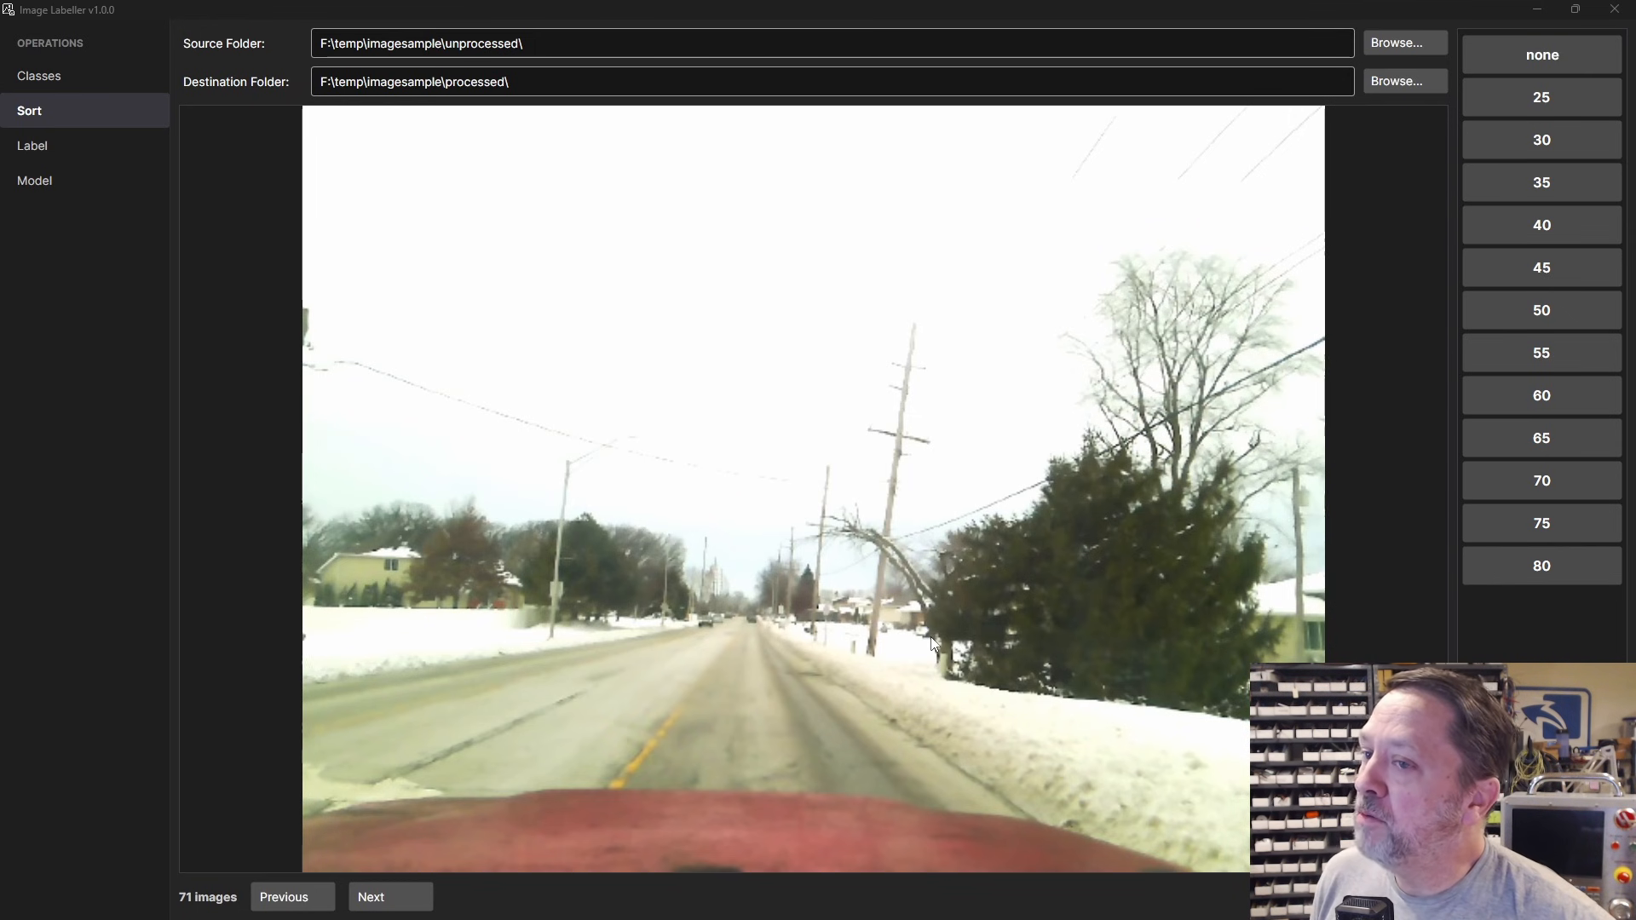
key(alt+Tab)
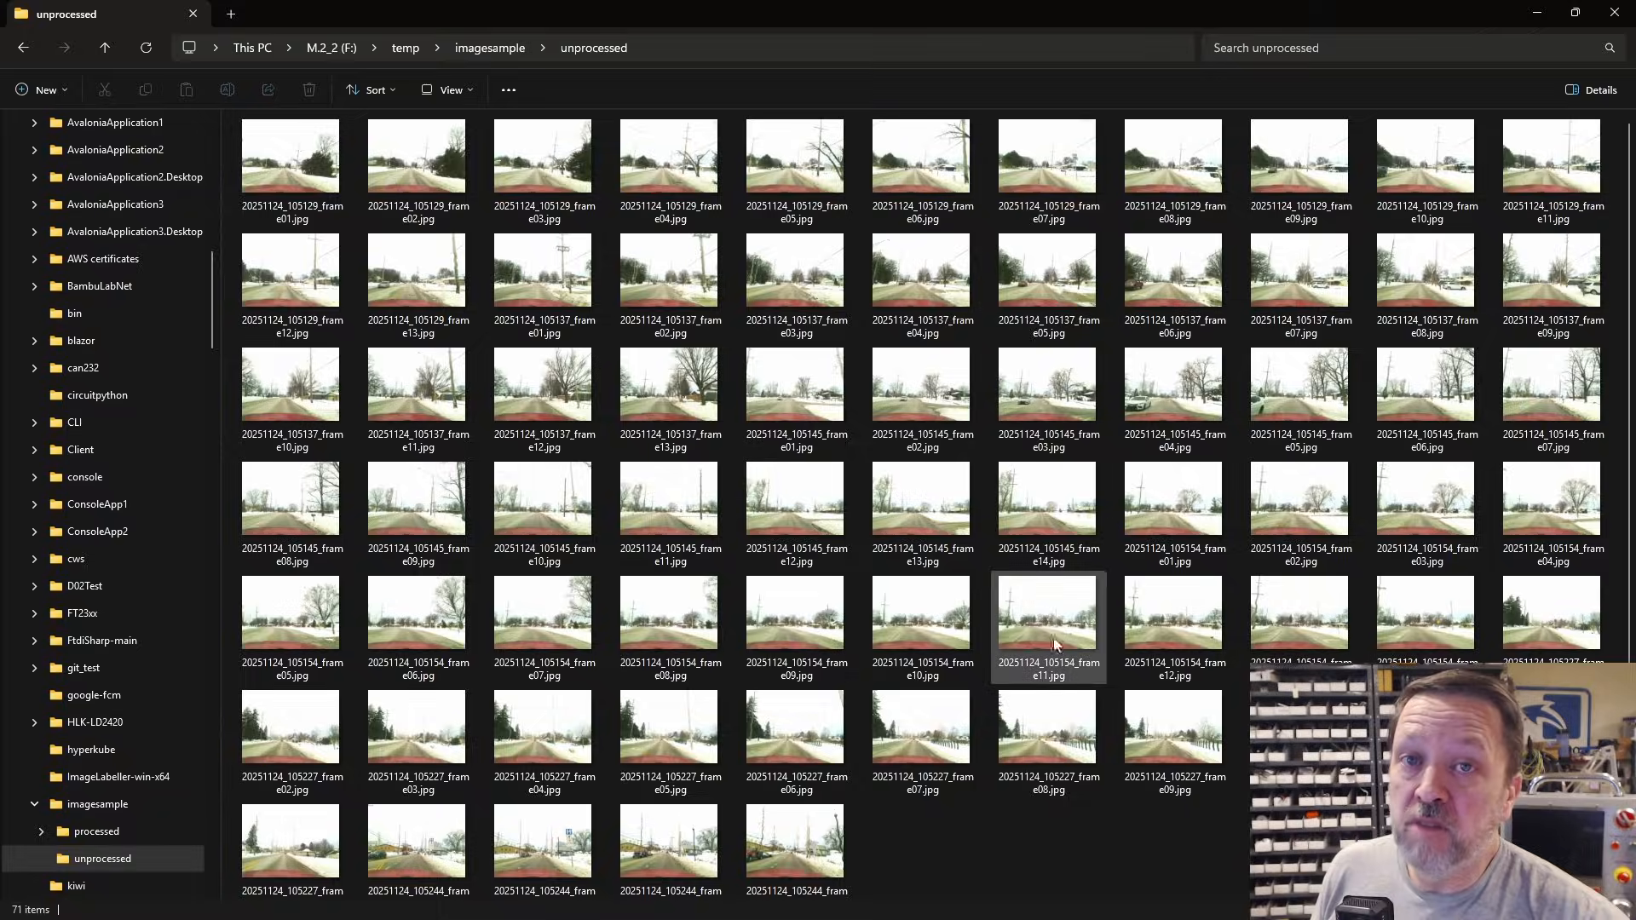
Step: Check that processed holds a 30 subfolder with nine frames and a none subfolder with four
click(481, 51)
double_click(370, 249)
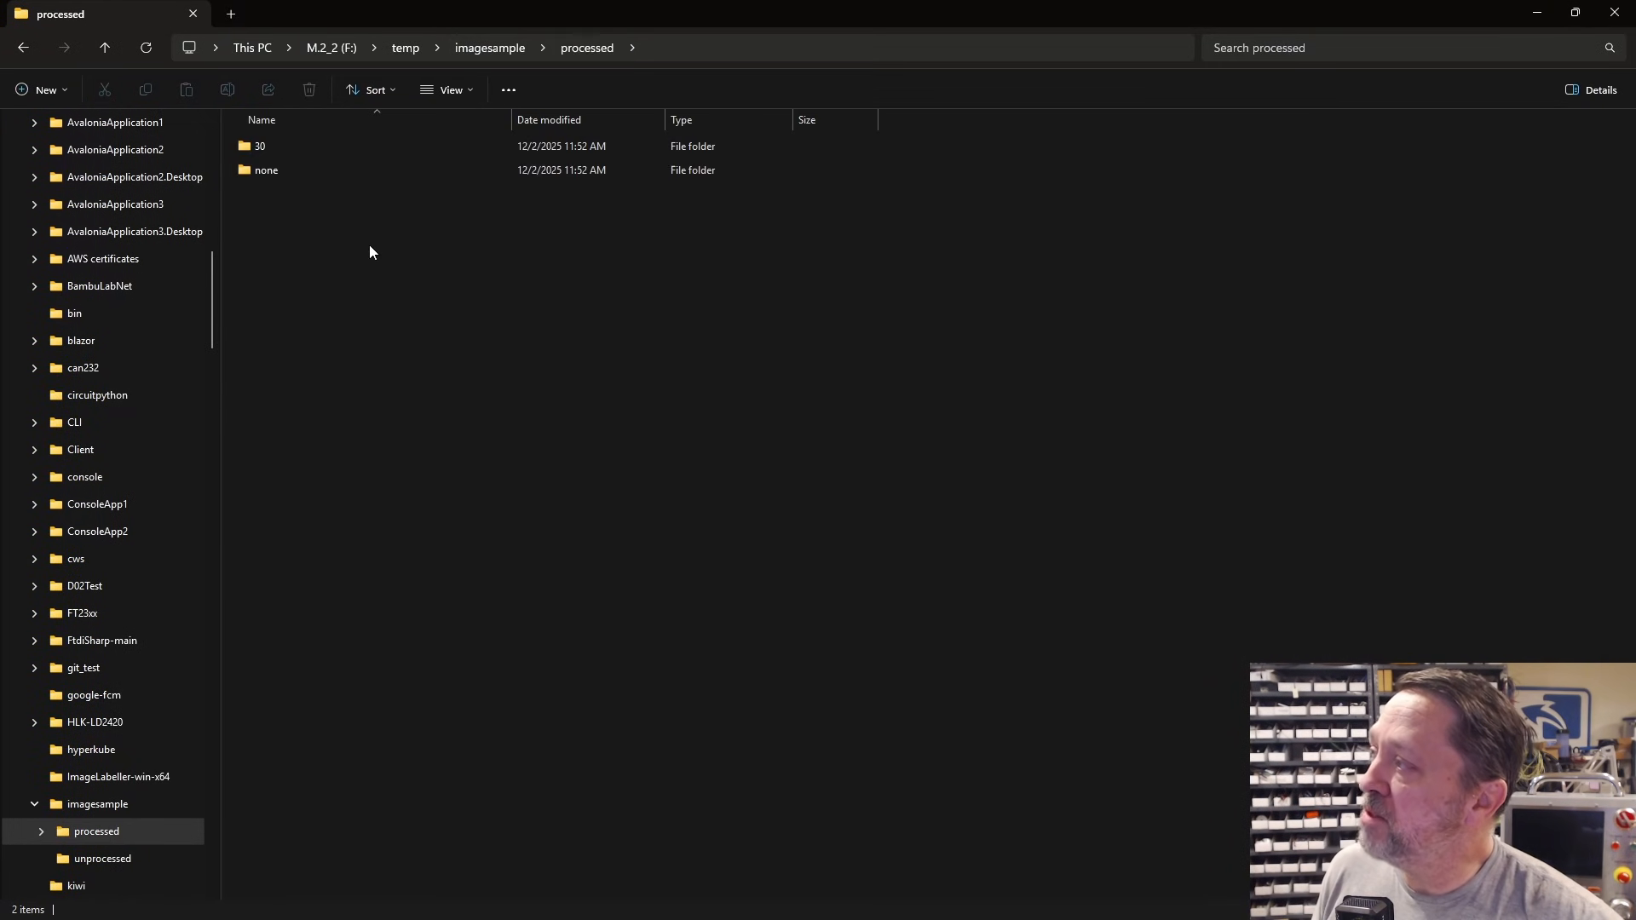
double_click(256, 148)
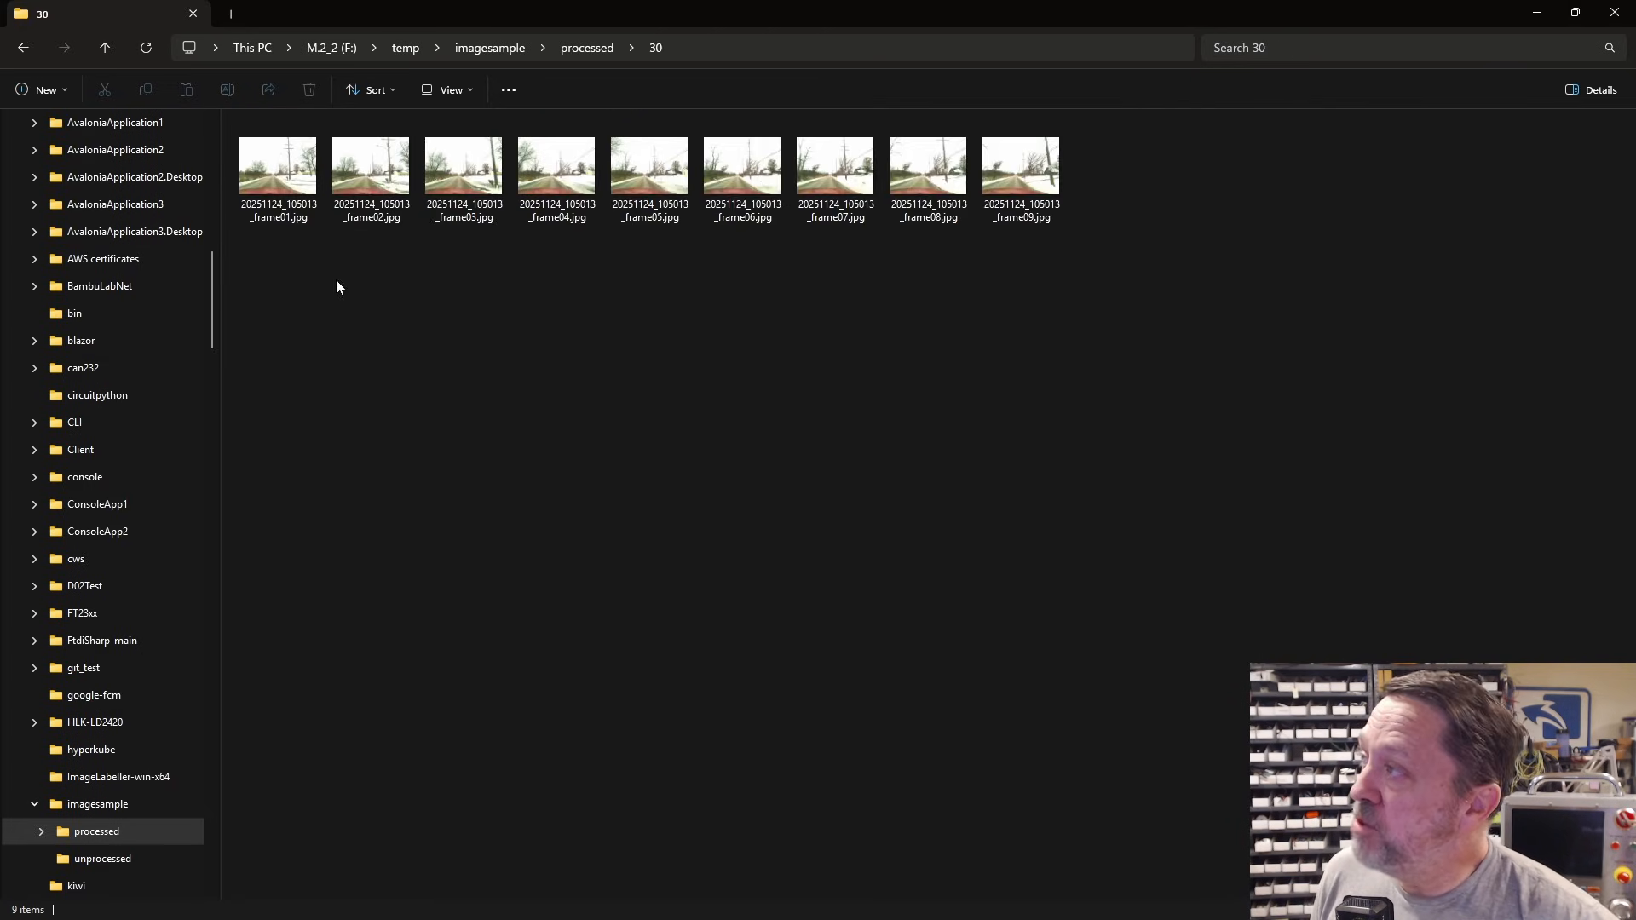
click(587, 48)
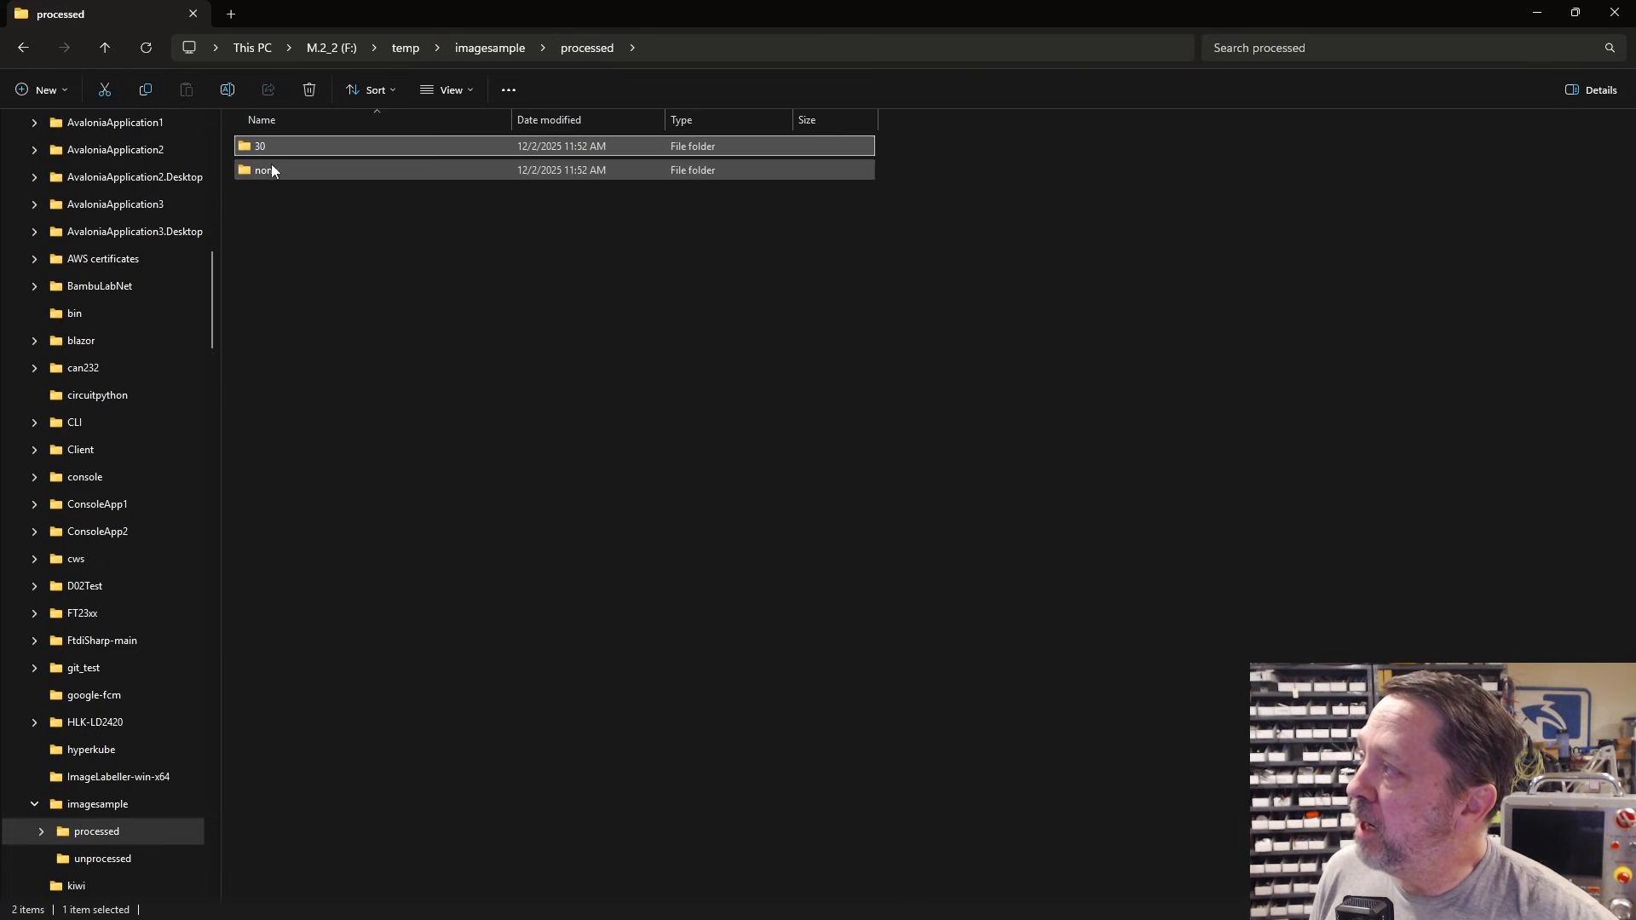
click(269, 172)
double_click(269, 171)
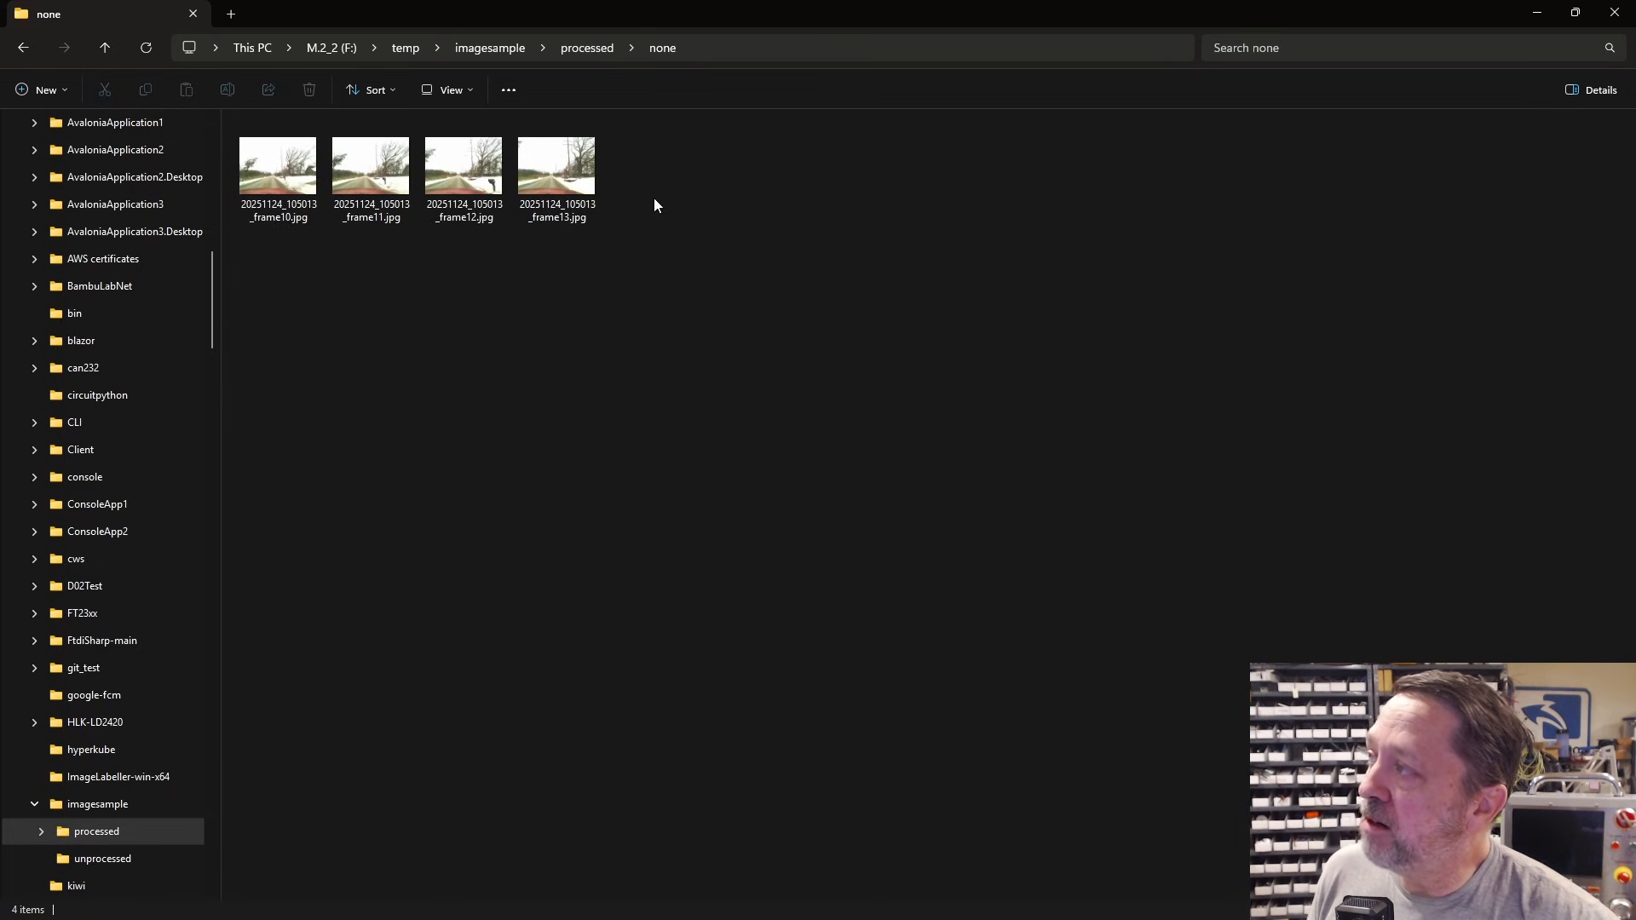
key(alt+Tab)
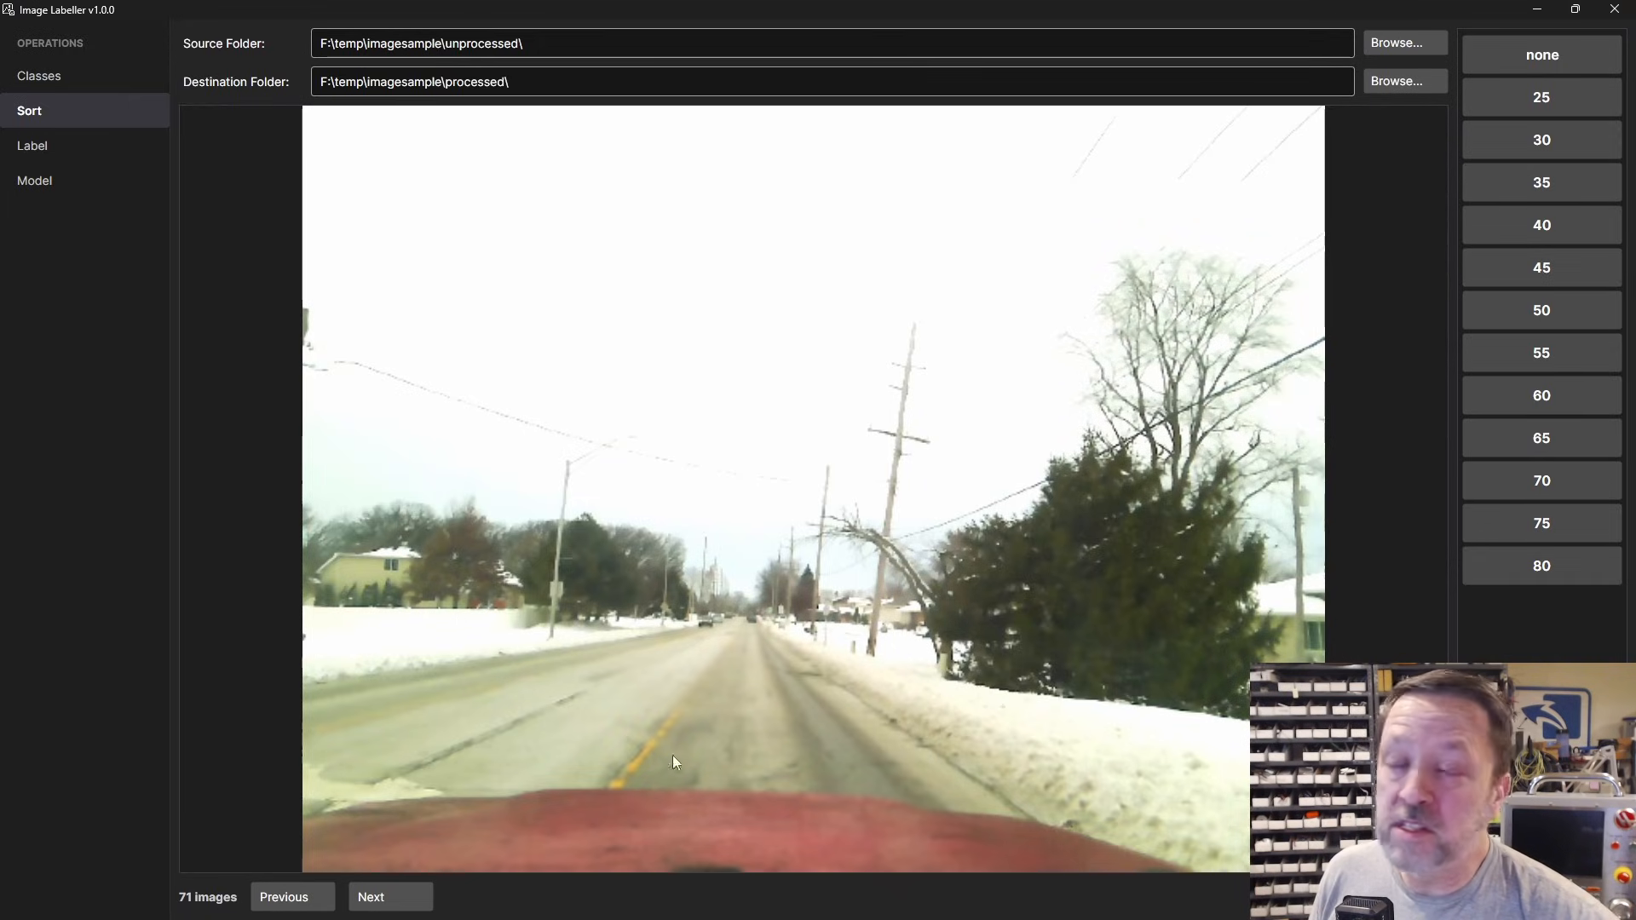
Step: Sort the next frames into none or 35 according to their speed signs
click(1555, 58)
click(1555, 57)
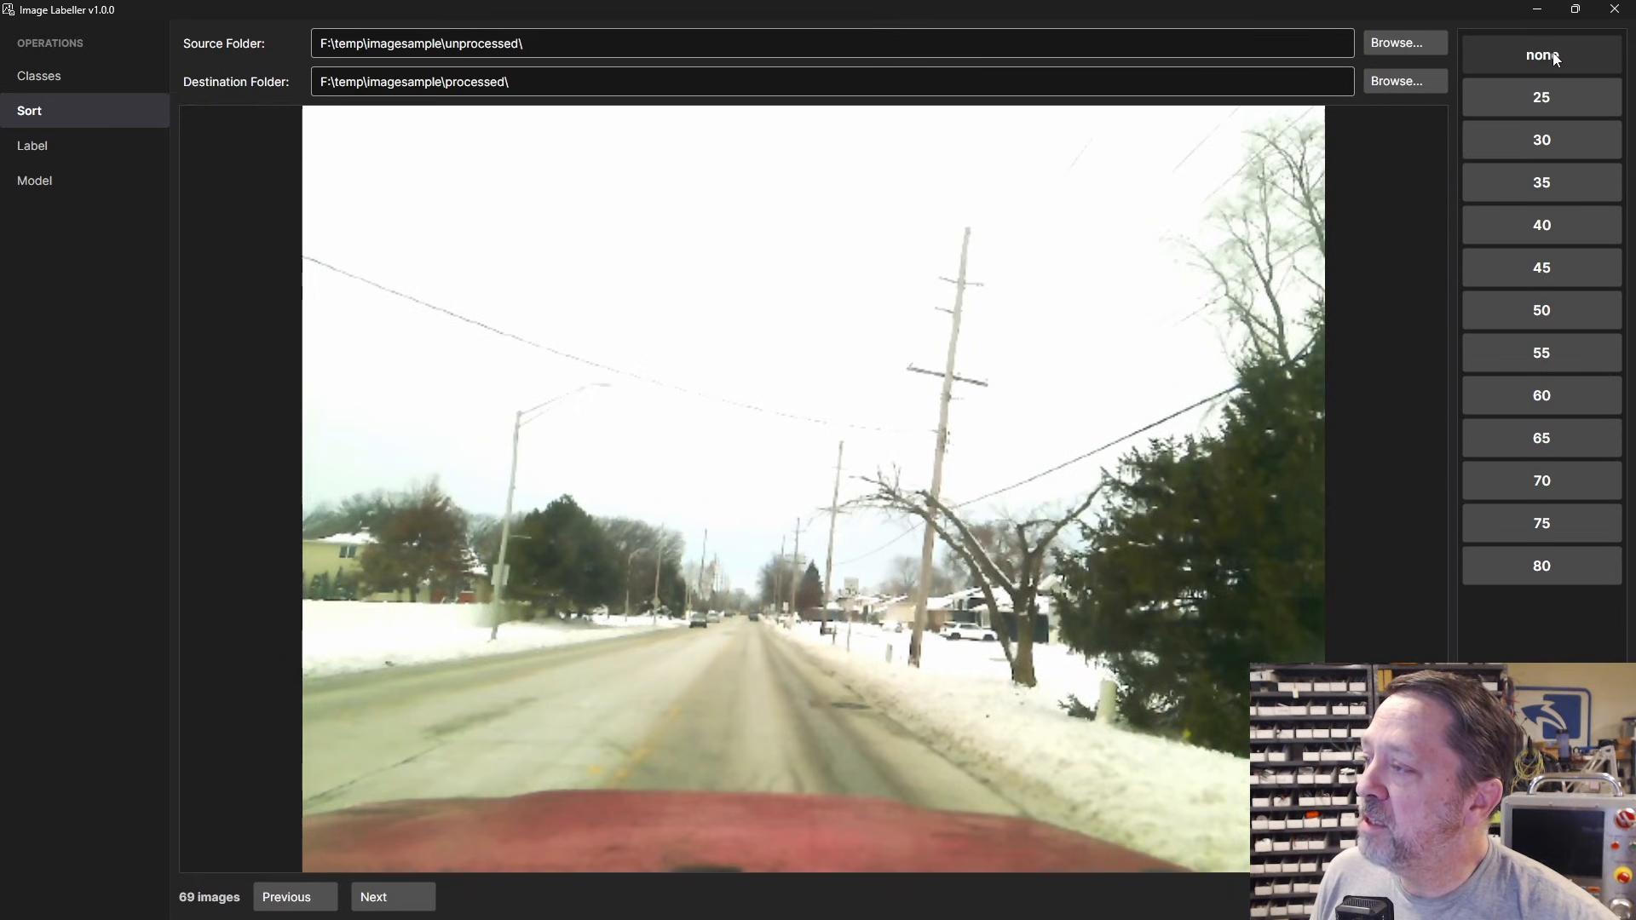
click(1527, 177)
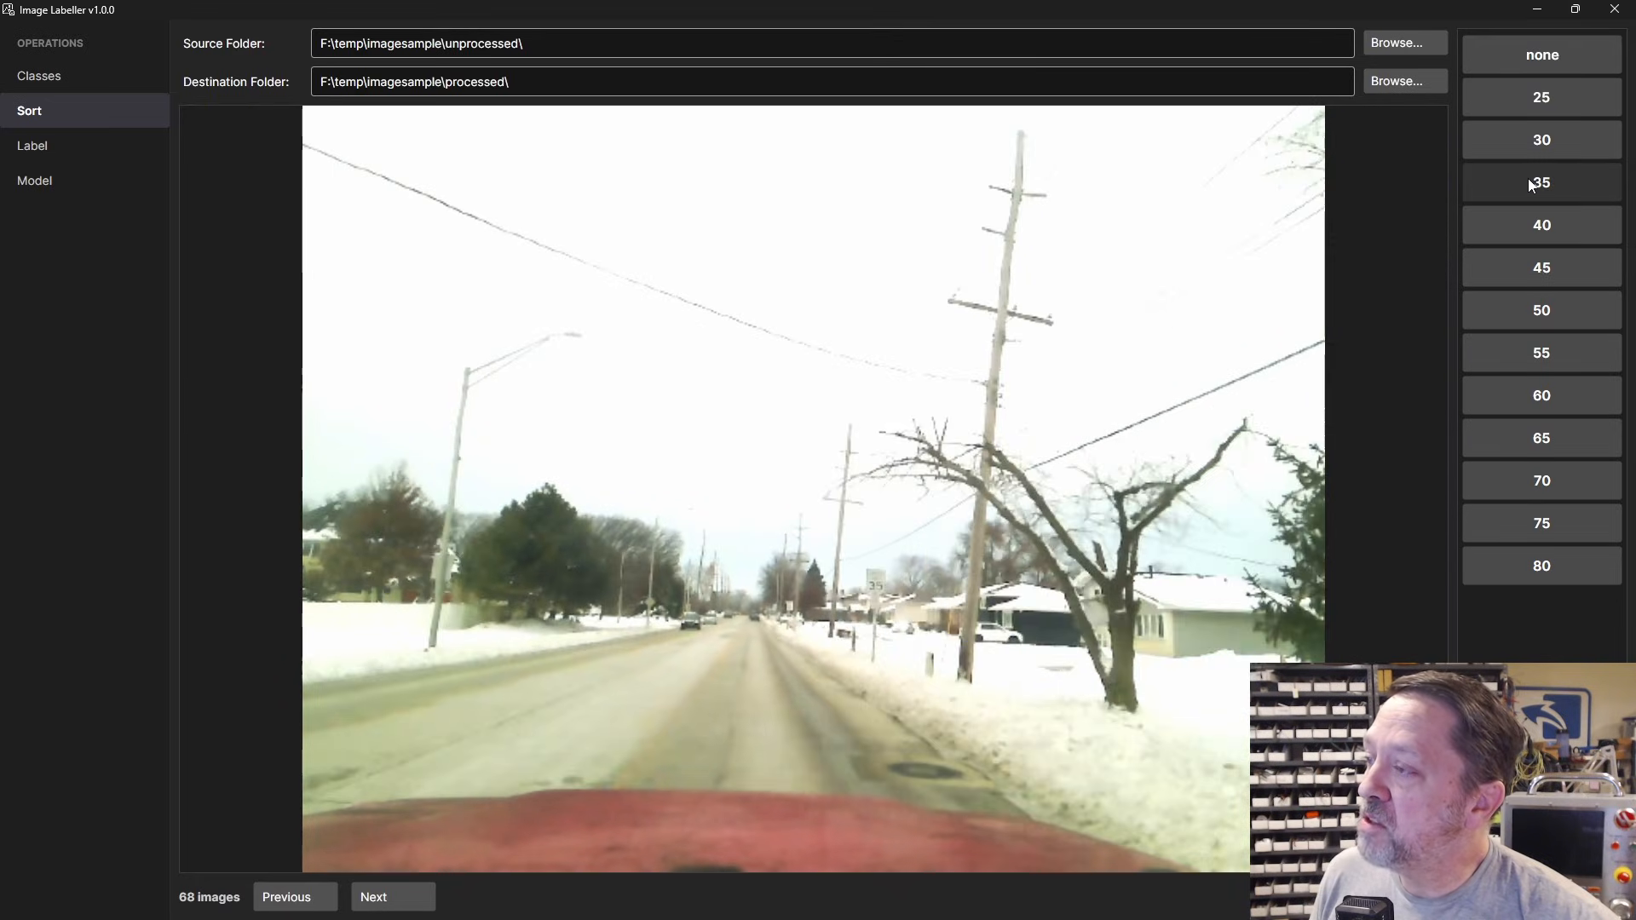
click(1533, 185)
click(1533, 185)
click(1532, 185)
click(1533, 184)
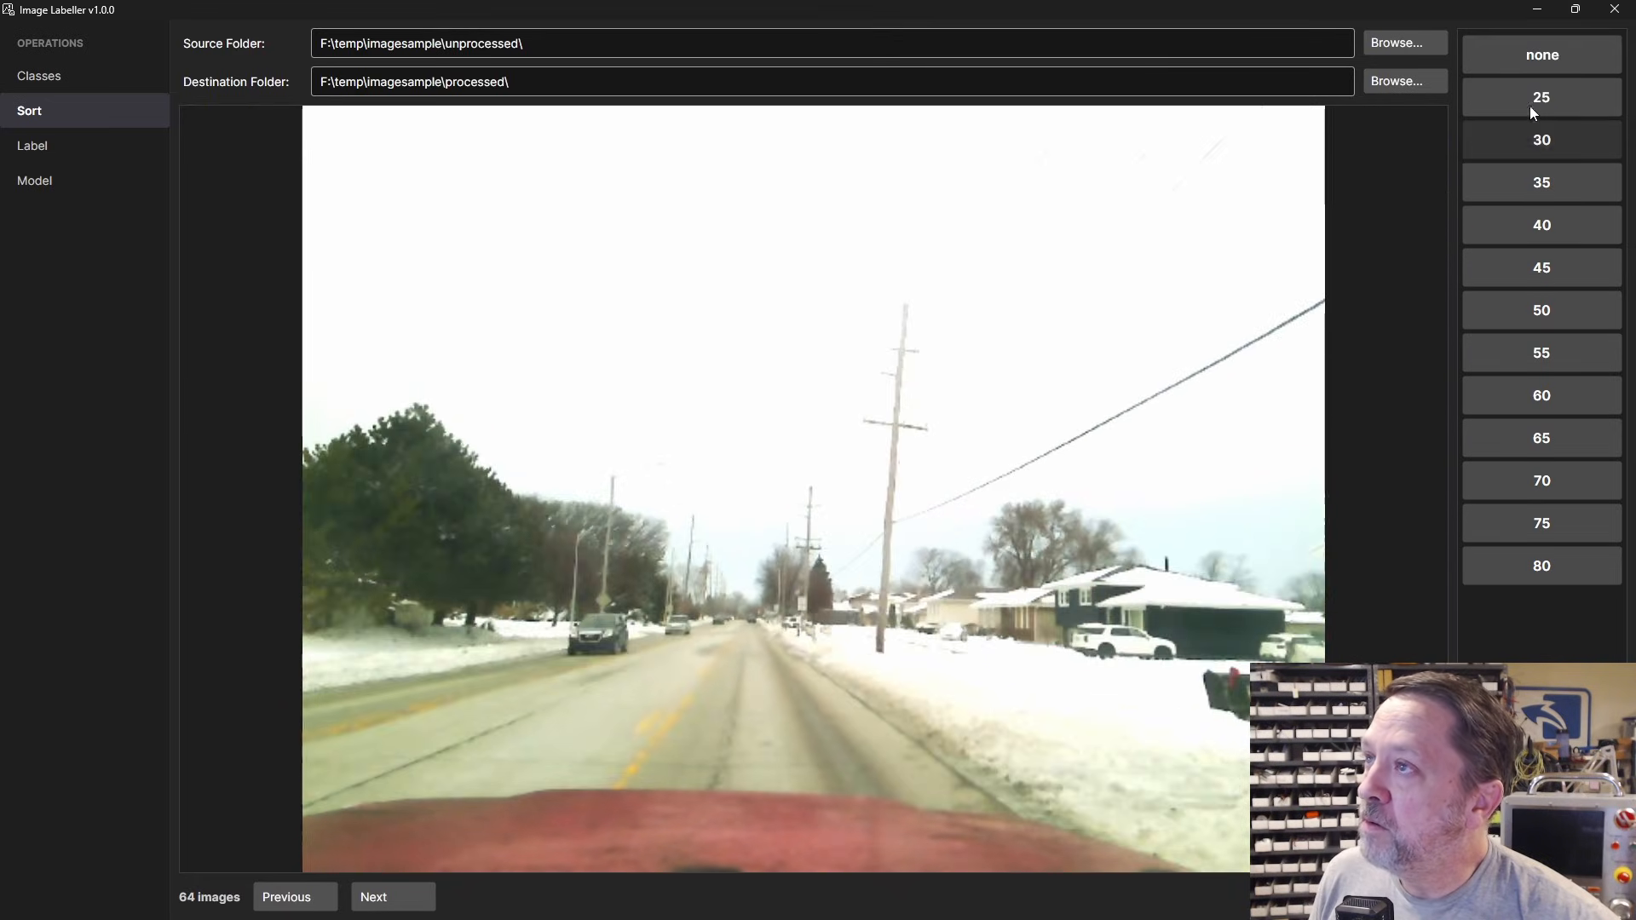
click(1538, 64)
click(1538, 63)
click(1537, 63)
click(1537, 63)
click(1573, 179)
click(1573, 179)
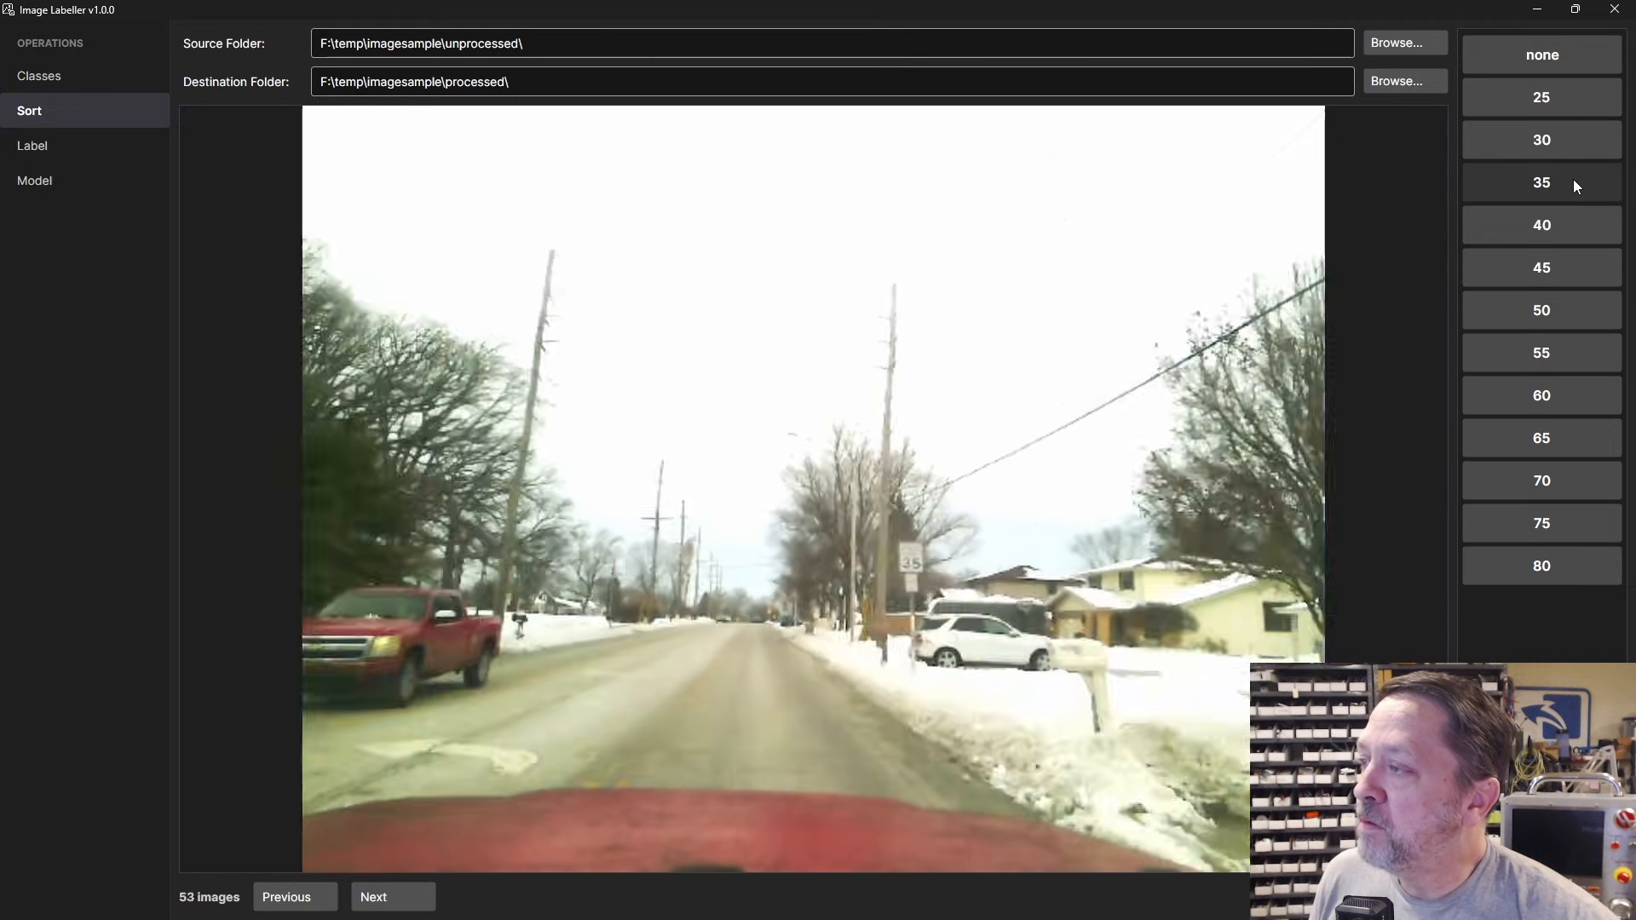
click(1573, 179)
click(1572, 179)
click(1571, 51)
click(1571, 51)
click(1571, 51)
click(1571, 51)
click(1571, 51)
click(1571, 52)
click(1571, 51)
click(1571, 51)
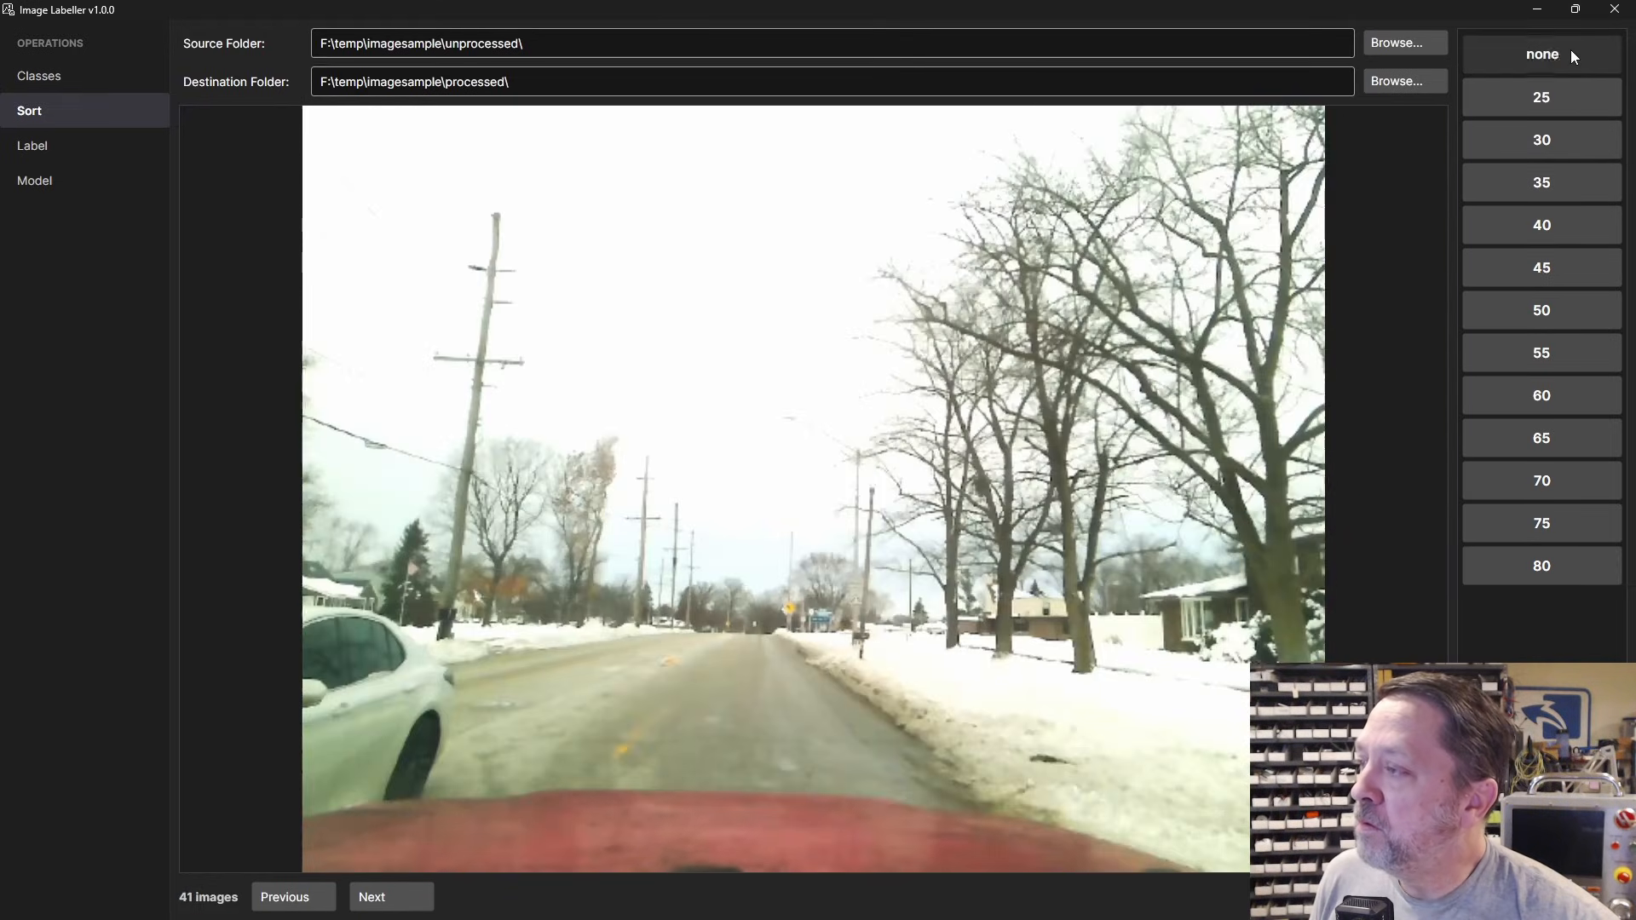
Step: Sort the following run of 25-sign frames into the 25 class, leaving 24 images
click(1554, 98)
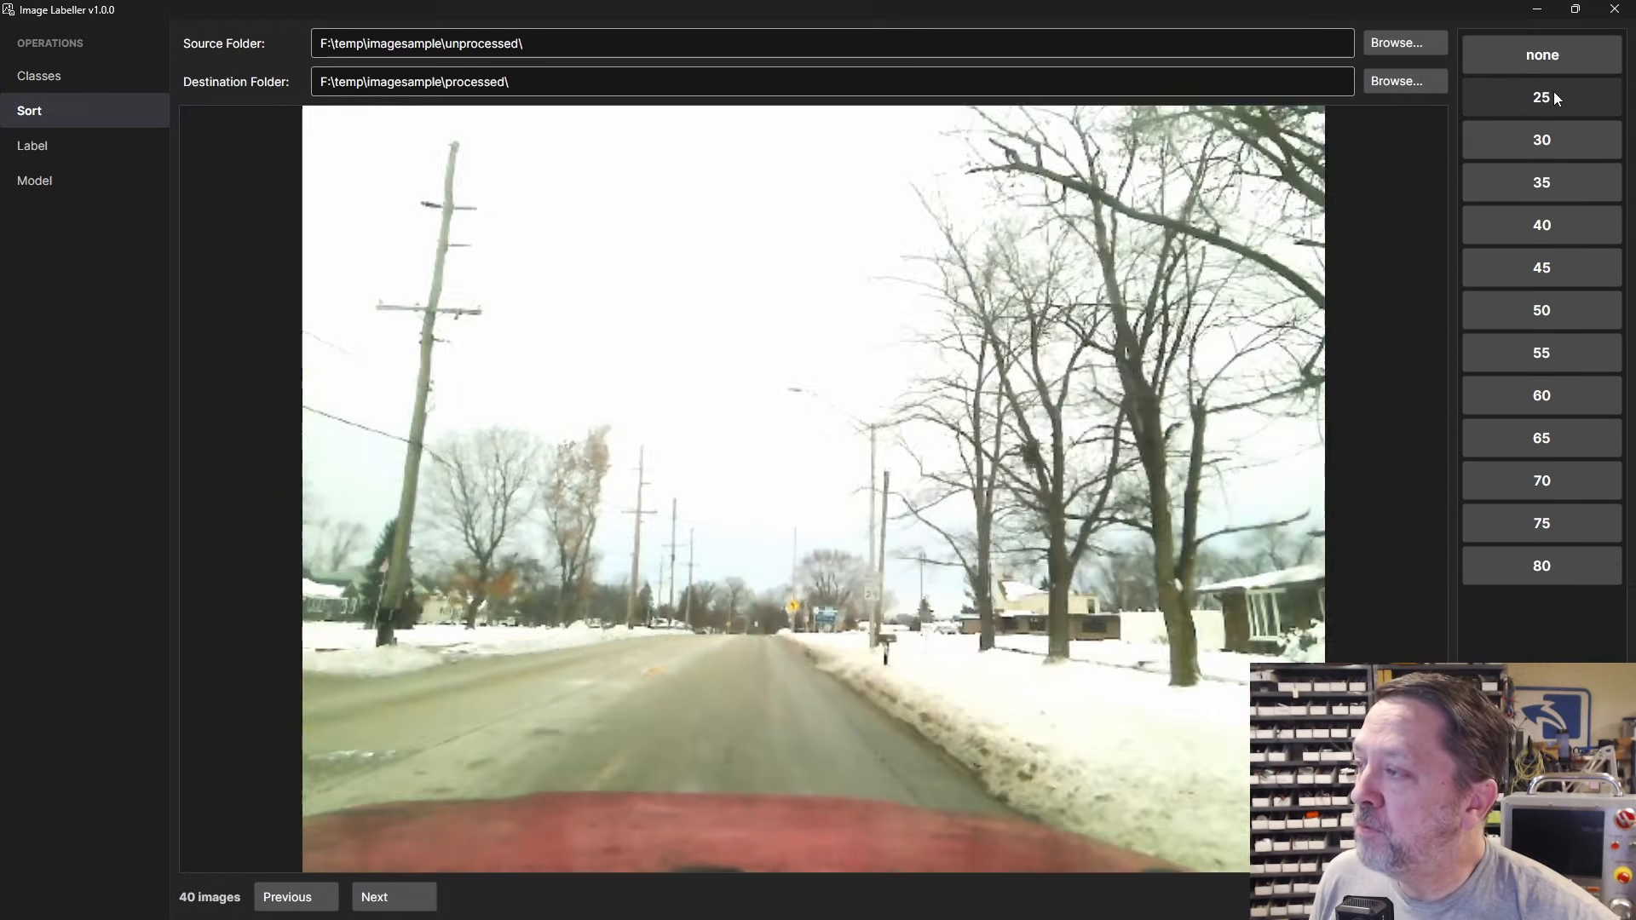
click(1554, 98)
click(1554, 98)
click(1554, 98)
click(1554, 98)
click(1553, 52)
click(1552, 52)
click(1553, 52)
click(1552, 52)
click(1550, 99)
click(1551, 99)
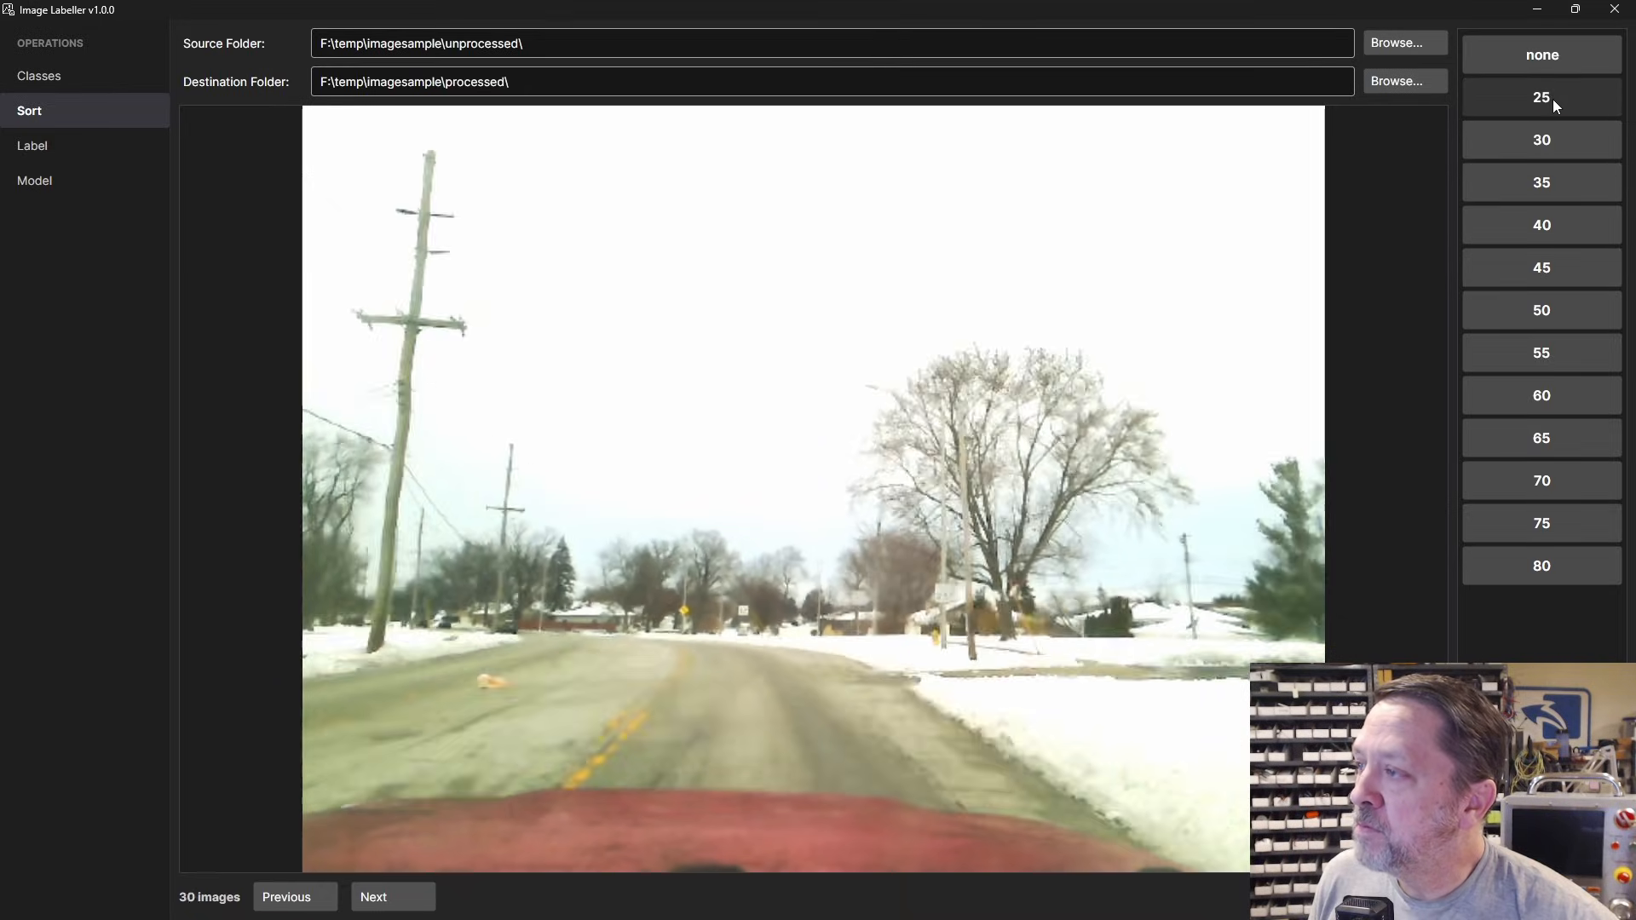
click(1551, 99)
click(1550, 99)
click(1550, 99)
click(1551, 99)
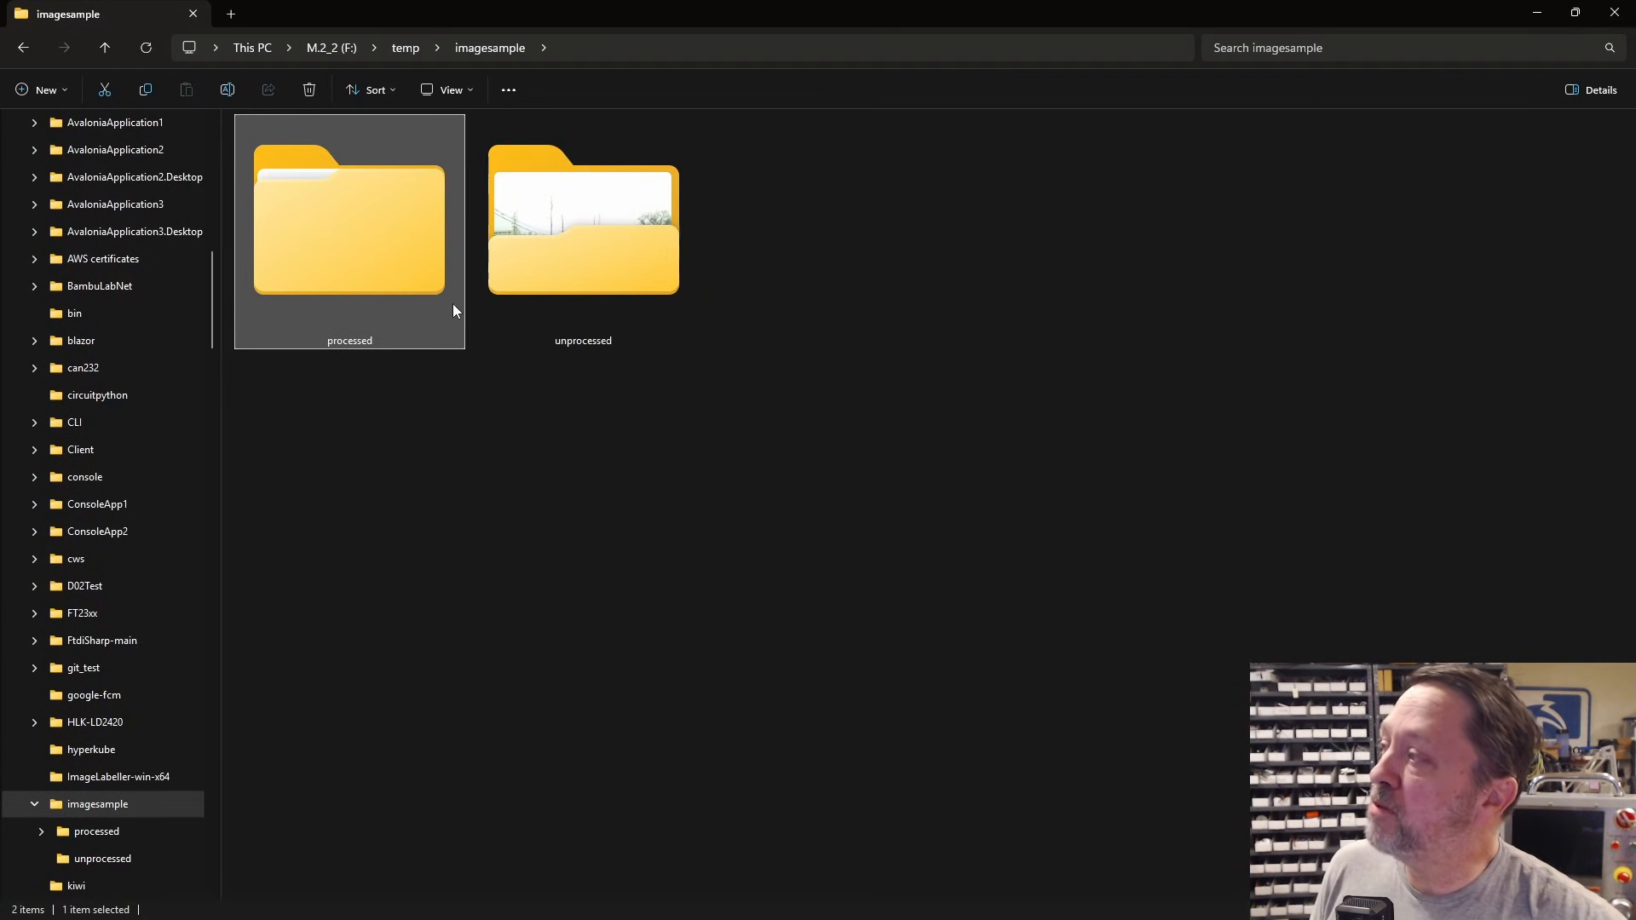
Step: Open the processed folder to see its 25, 30, 35 and none subfolders
double_click(376, 258)
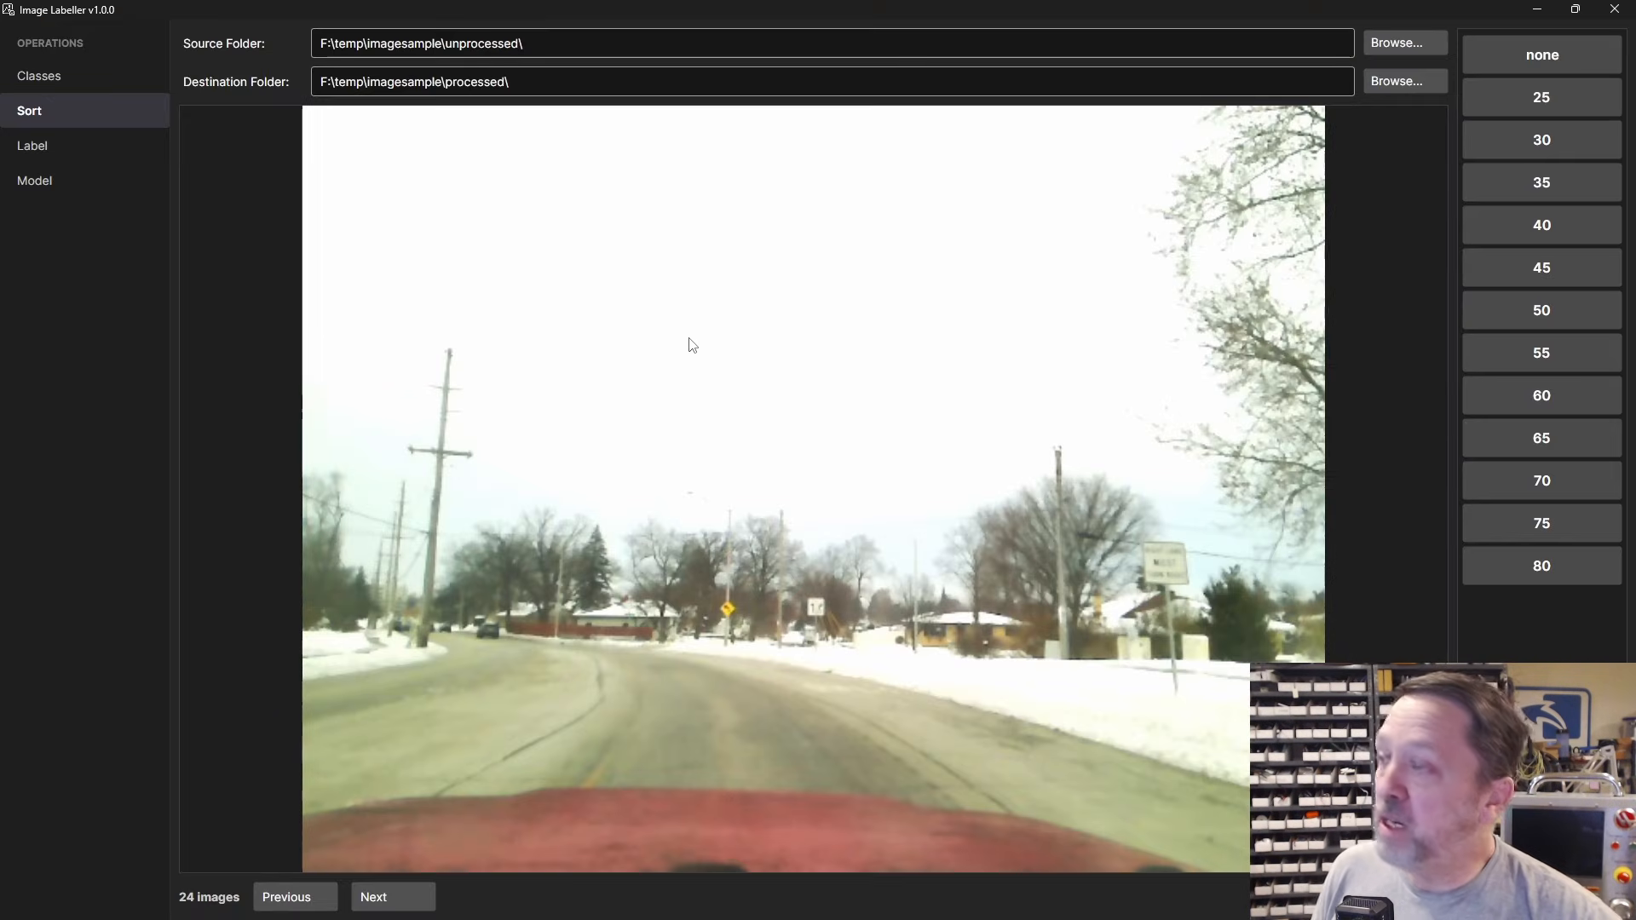
Step: On the Label page, set the source folder to processed\35 to load its 14 frames
click(43, 156)
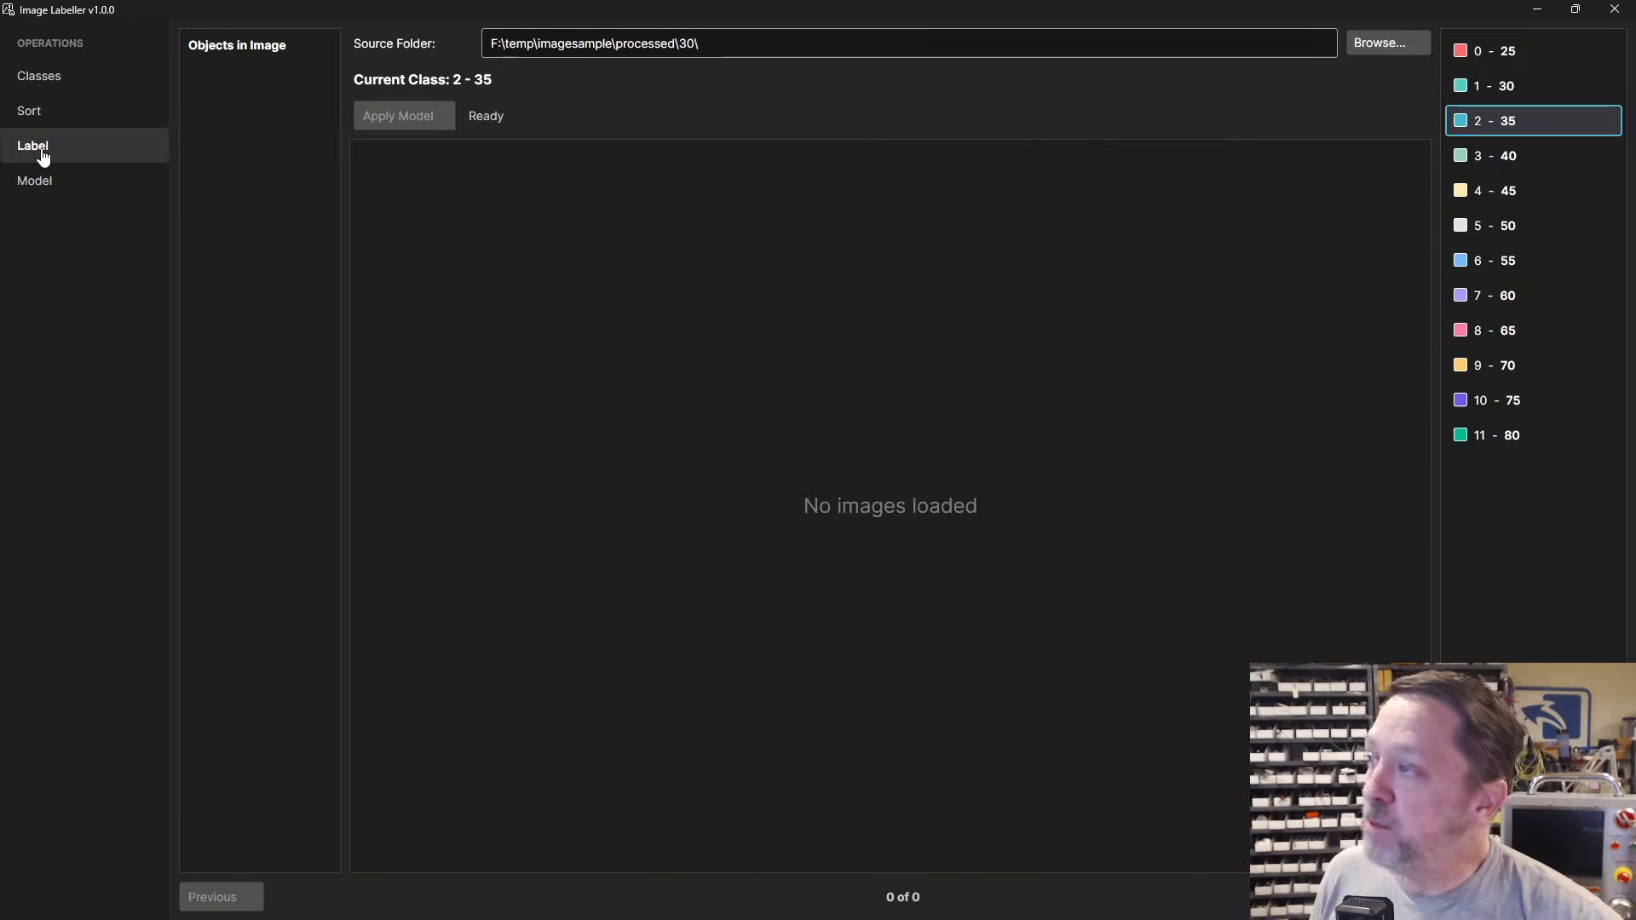
click(1388, 42)
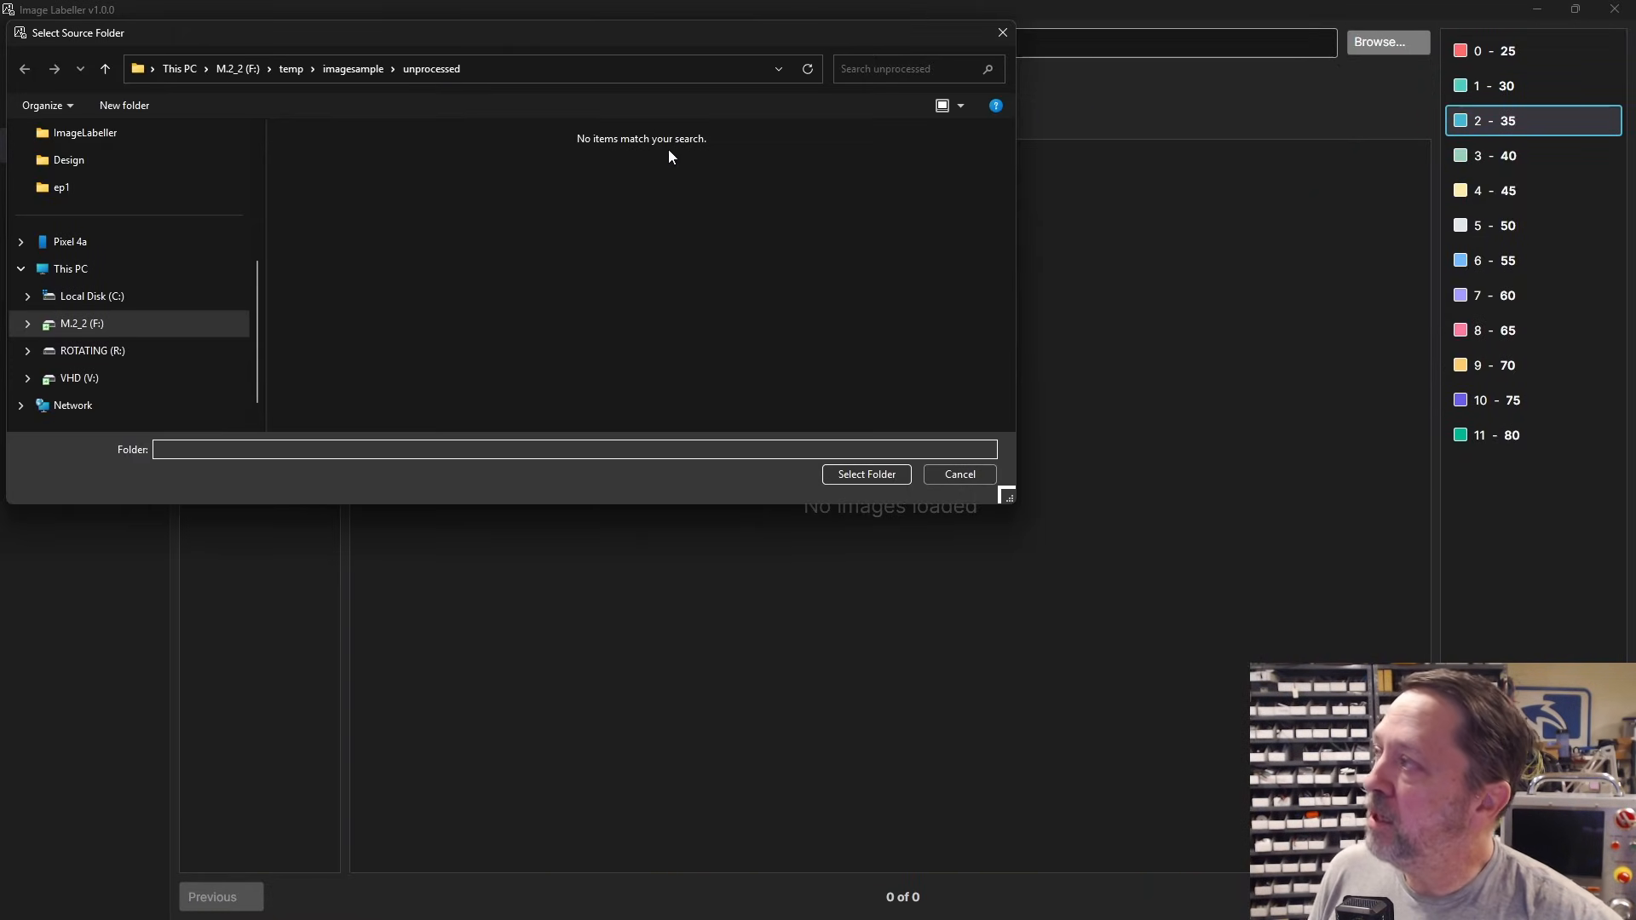
click(349, 70)
double_click(320, 156)
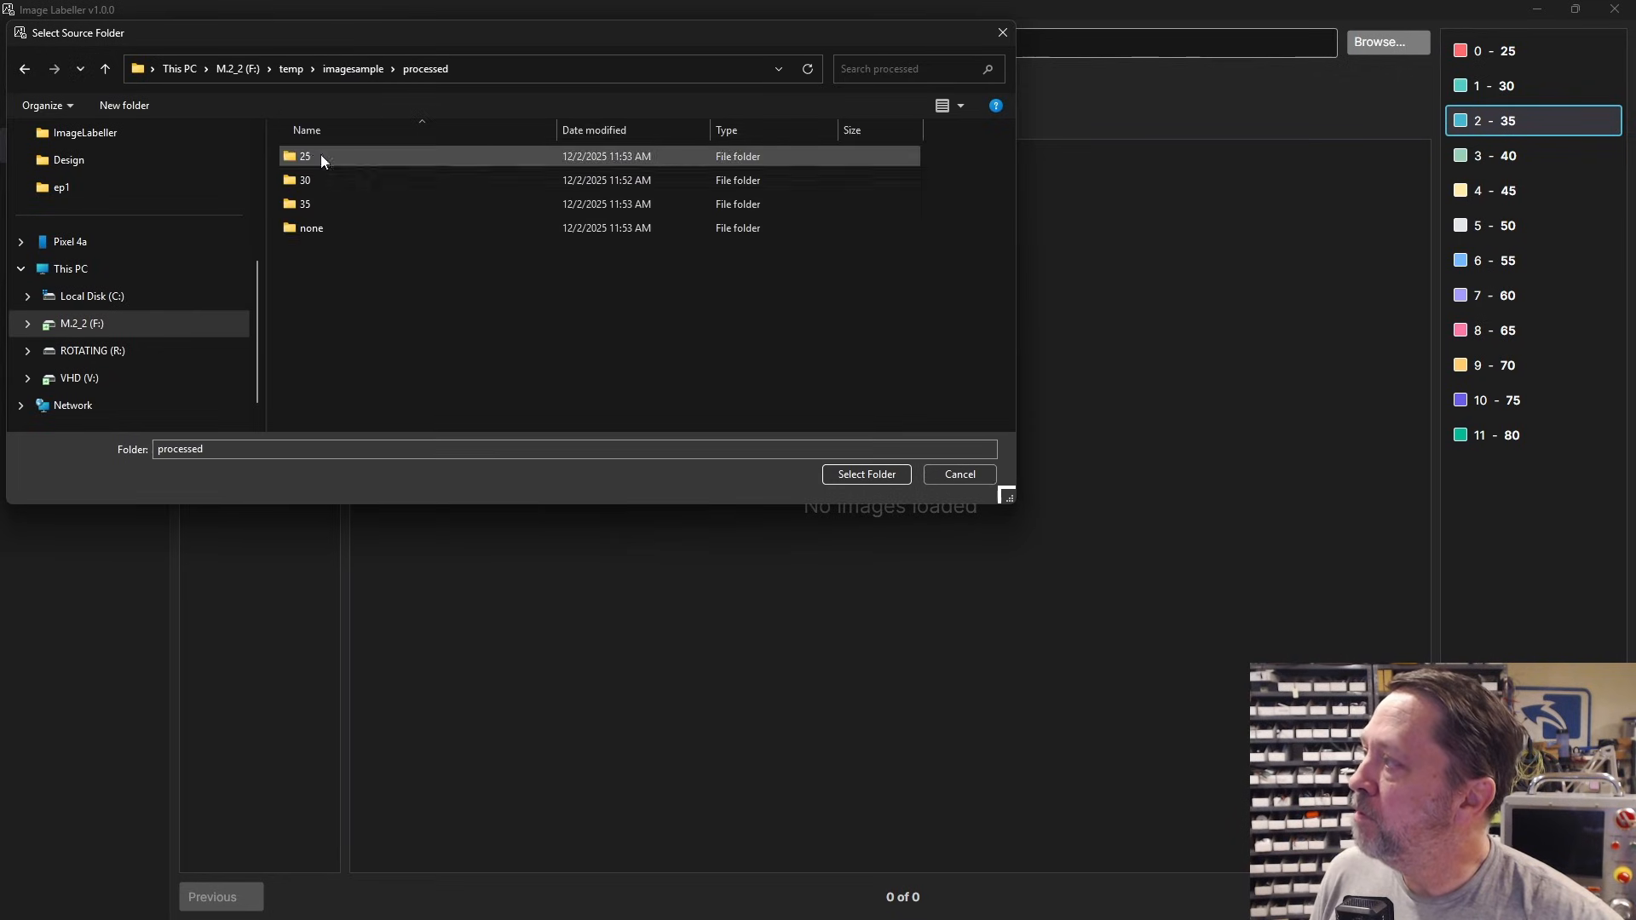
double_click(306, 204)
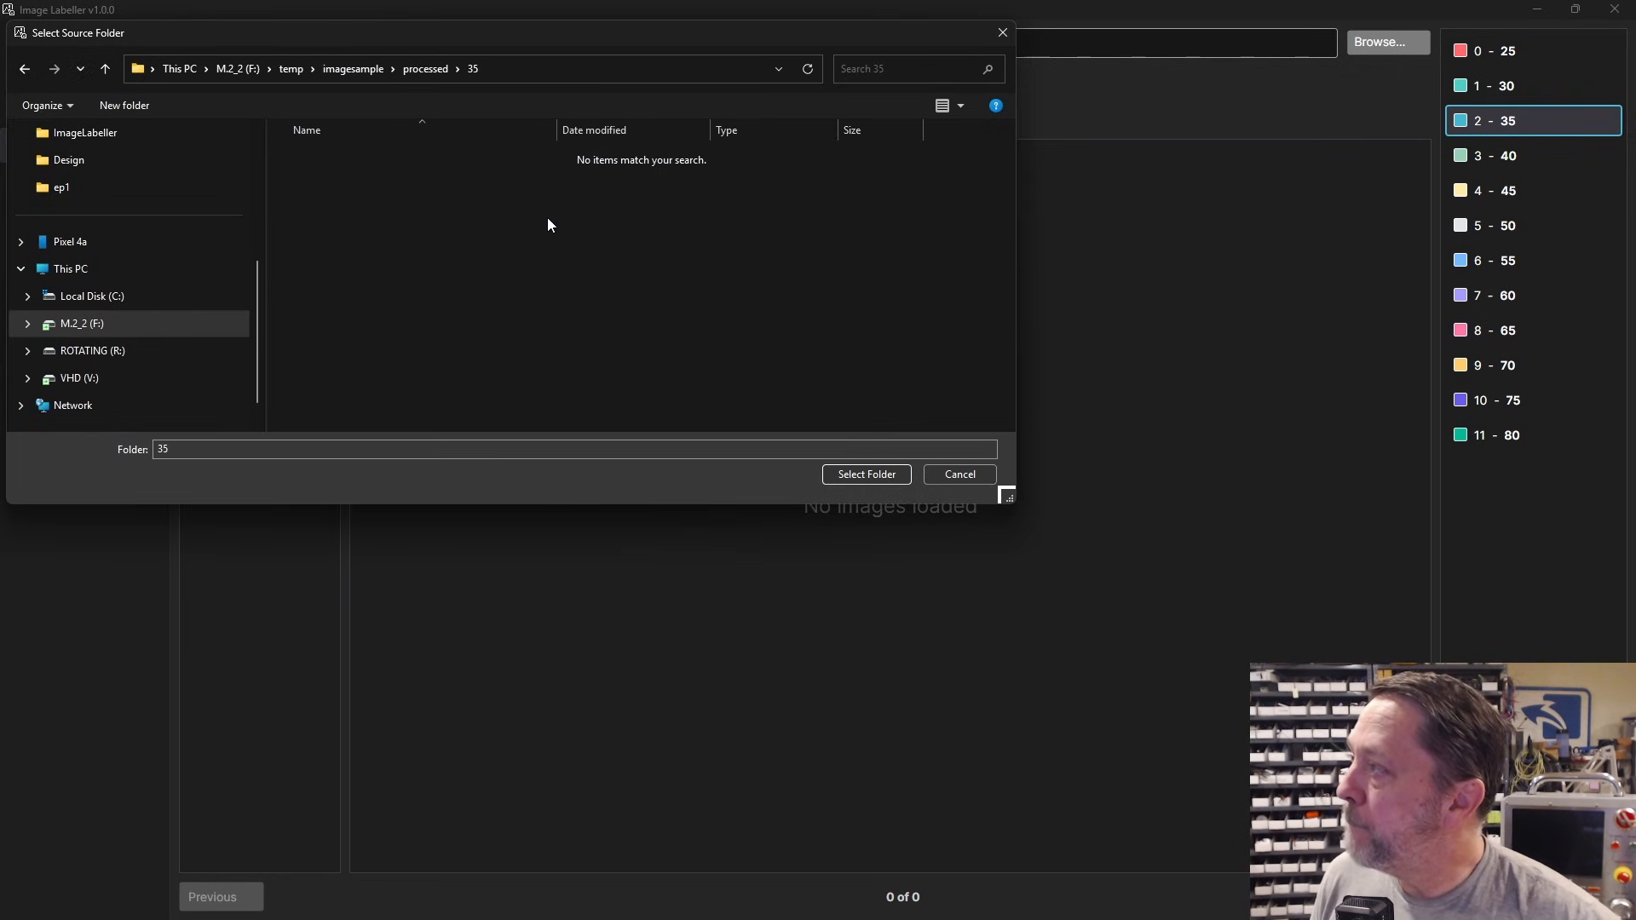
click(868, 475)
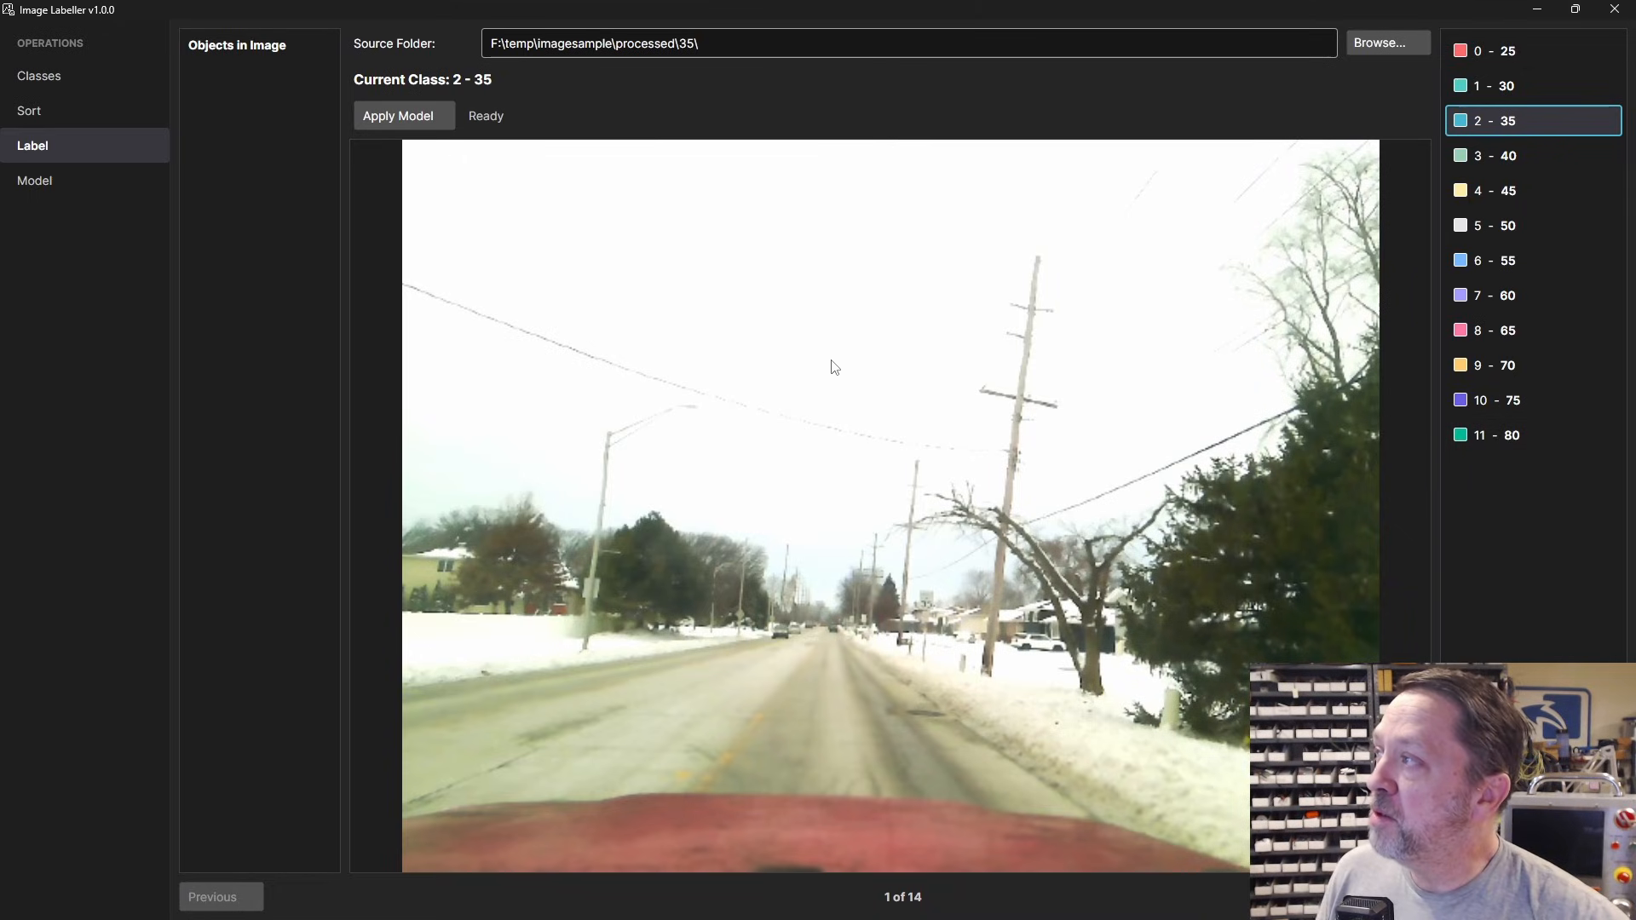
Step: Draw a tight class 35 box around the distant speed sign in image 1
click(1517, 120)
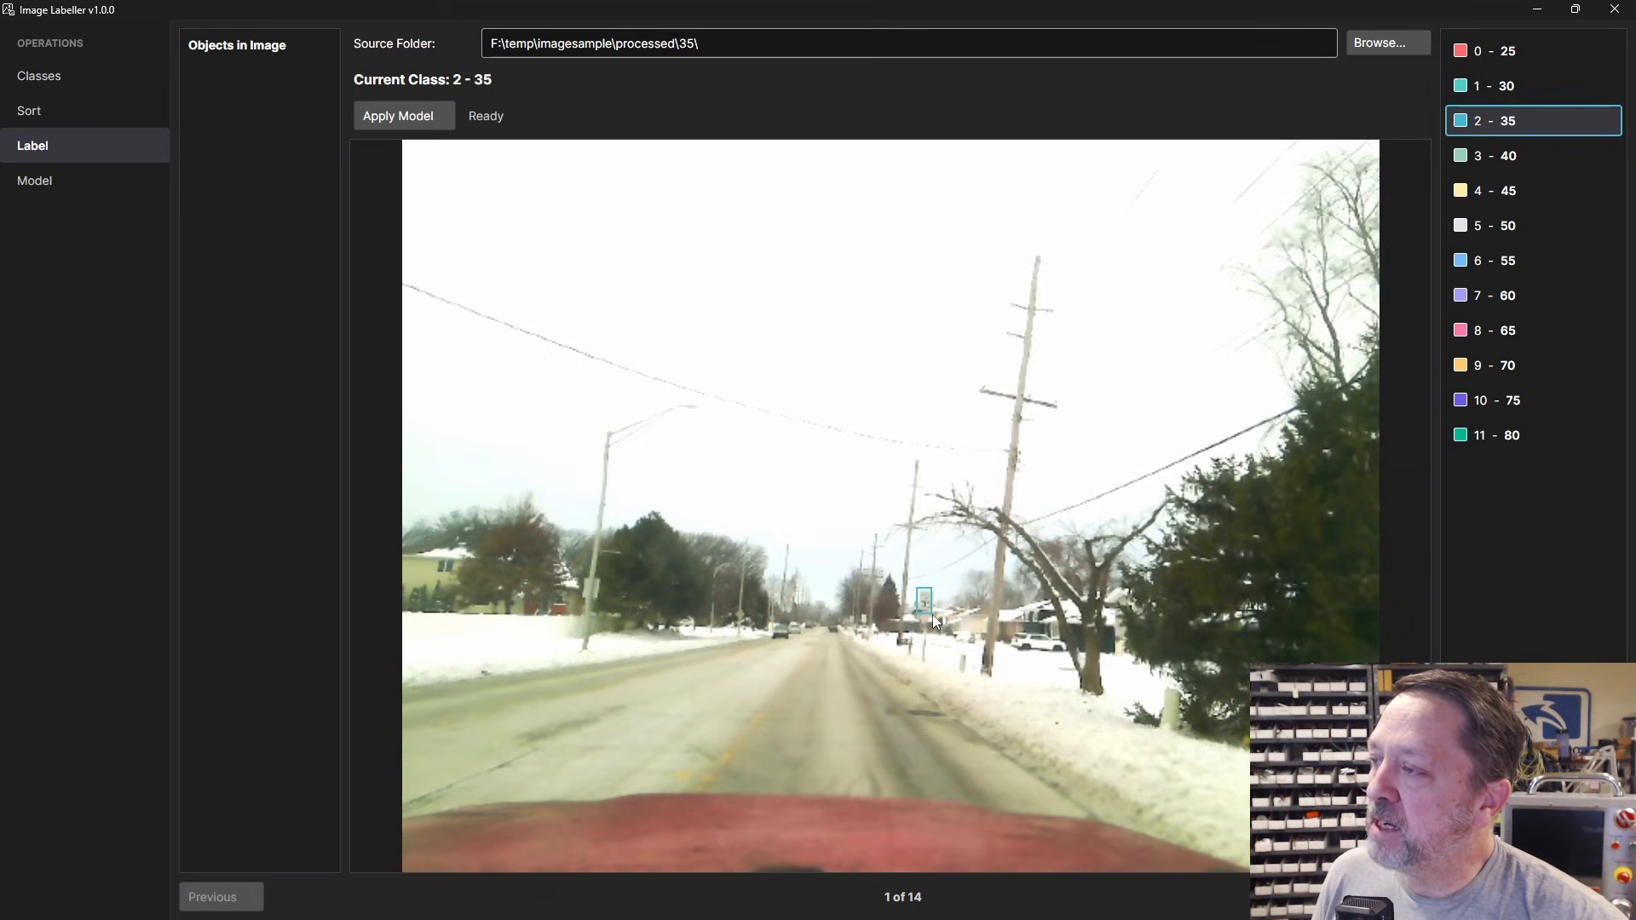
drag(937, 612, 937, 612)
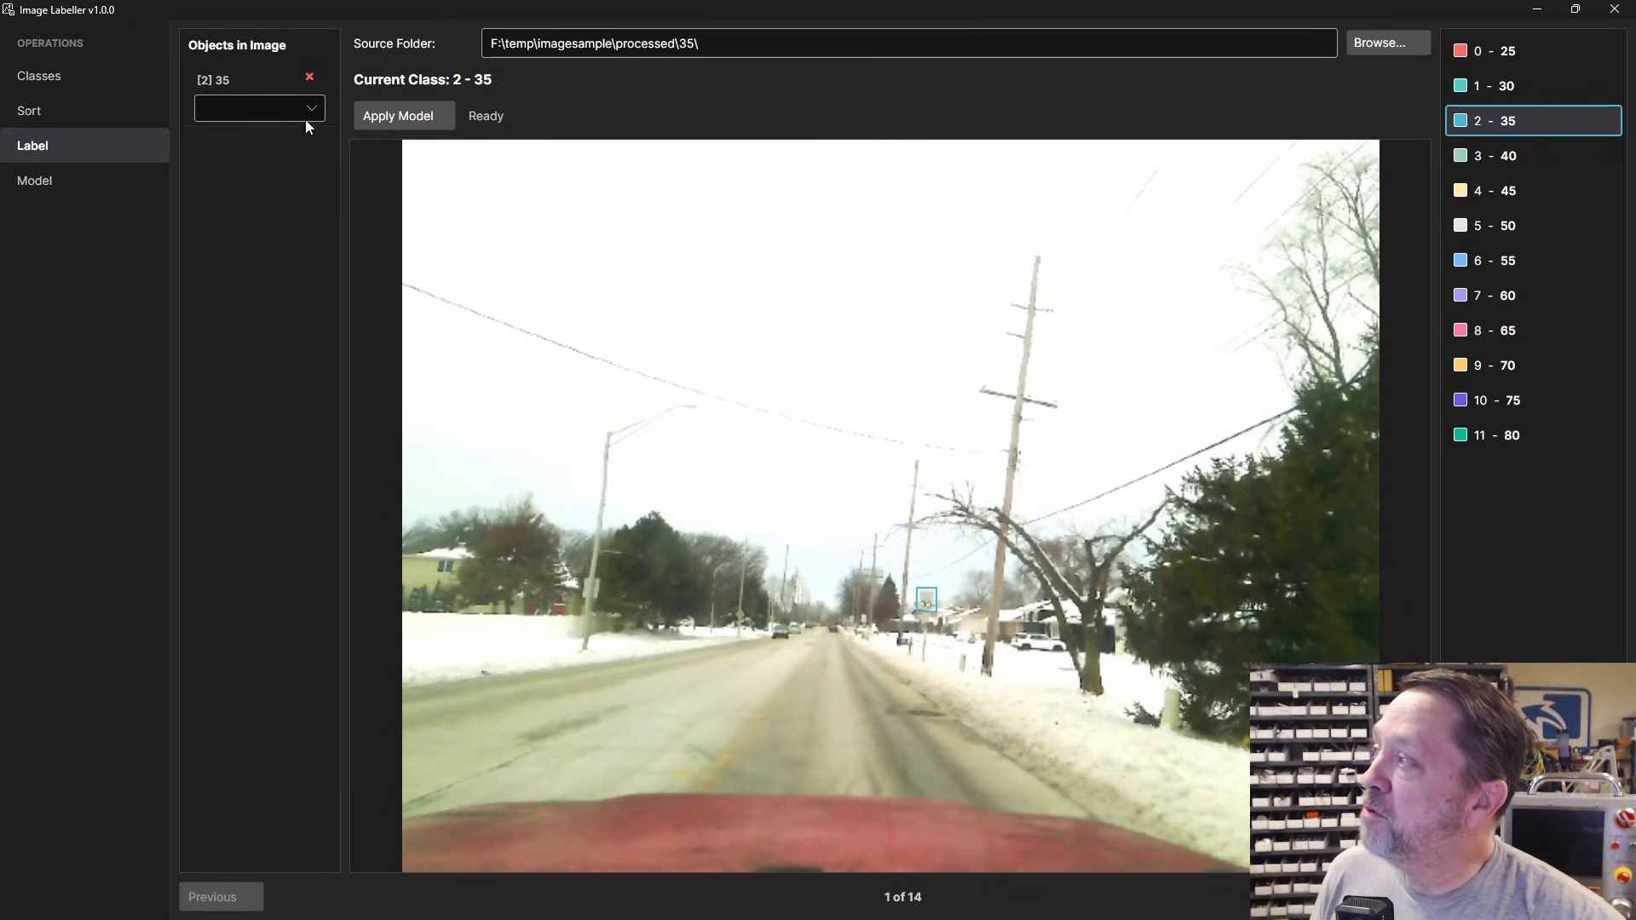
click(311, 78)
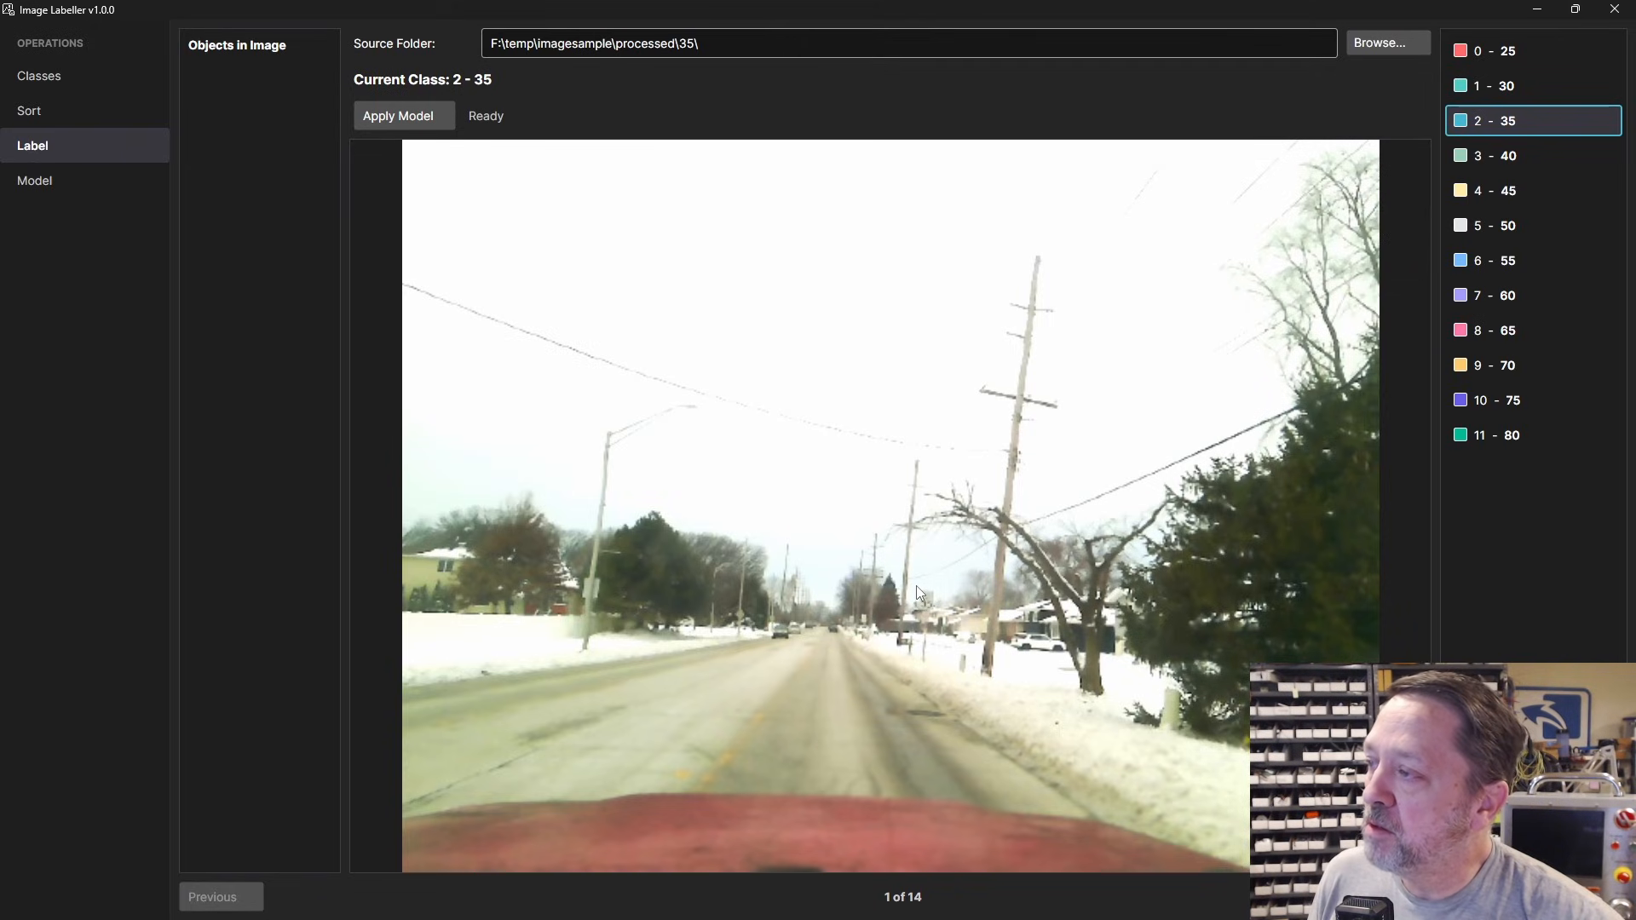
drag(917, 585, 938, 613)
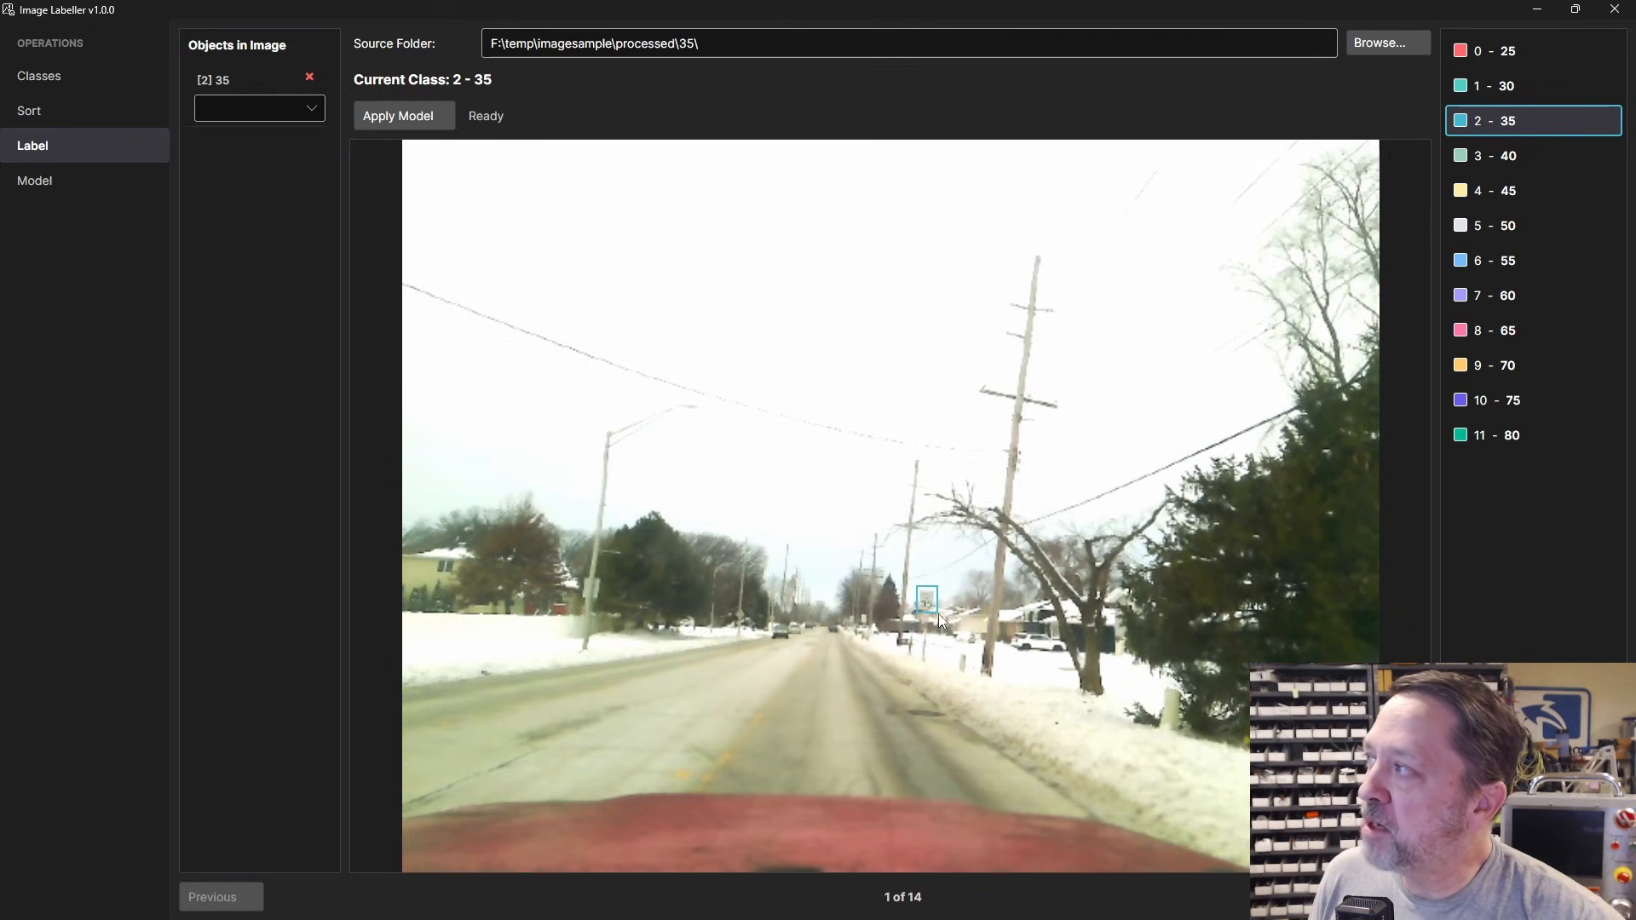
click(314, 109)
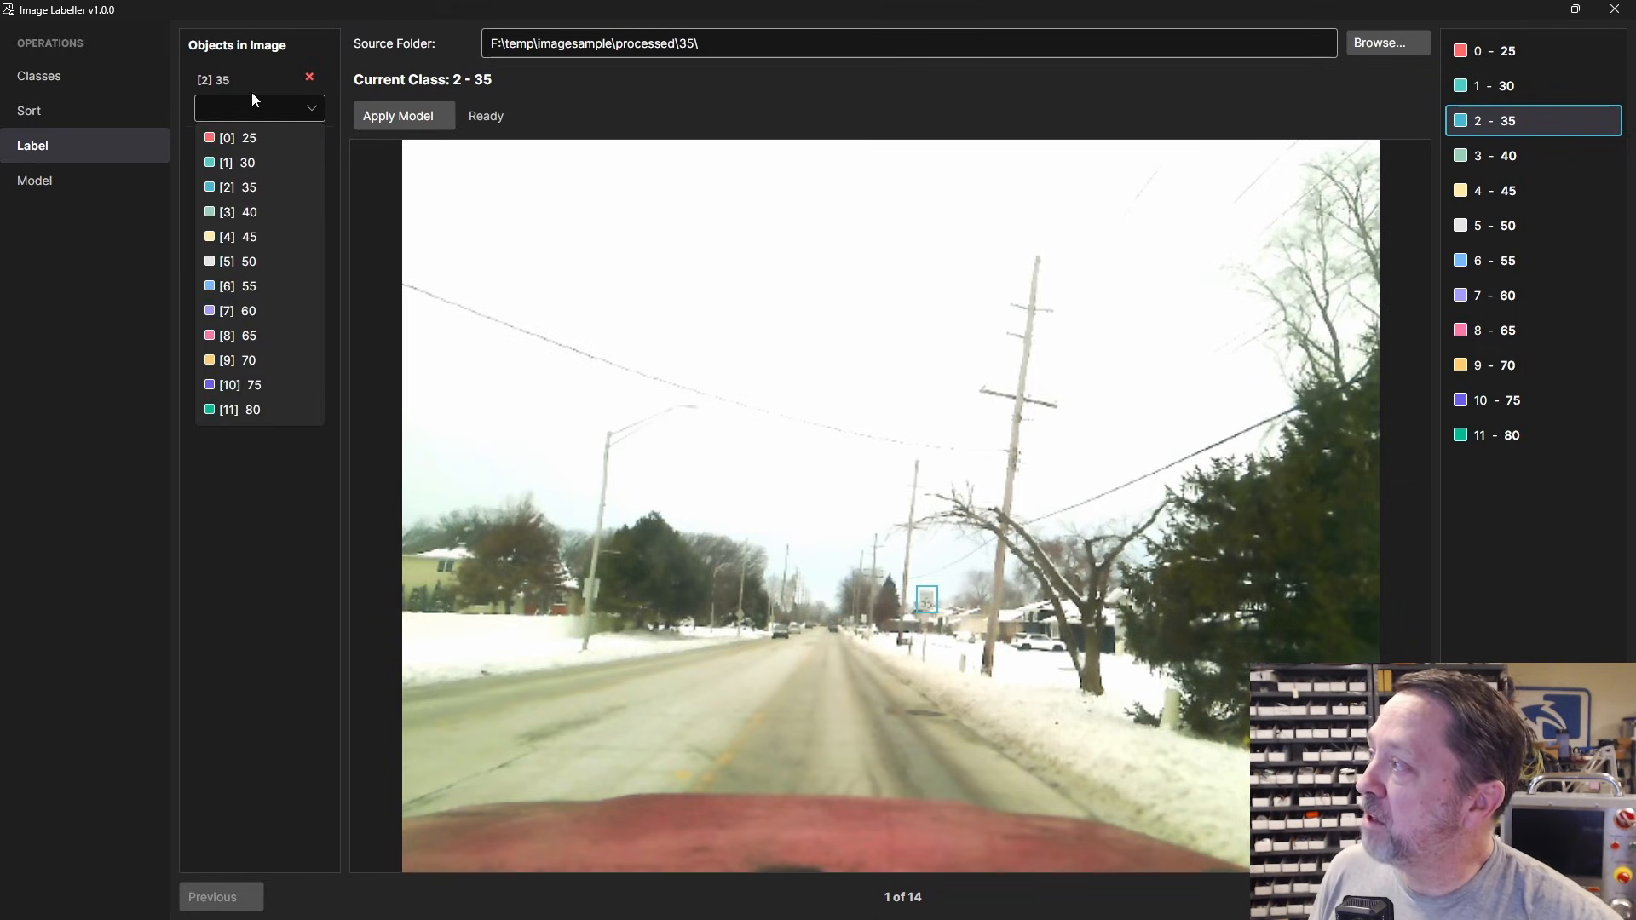
click(254, 164)
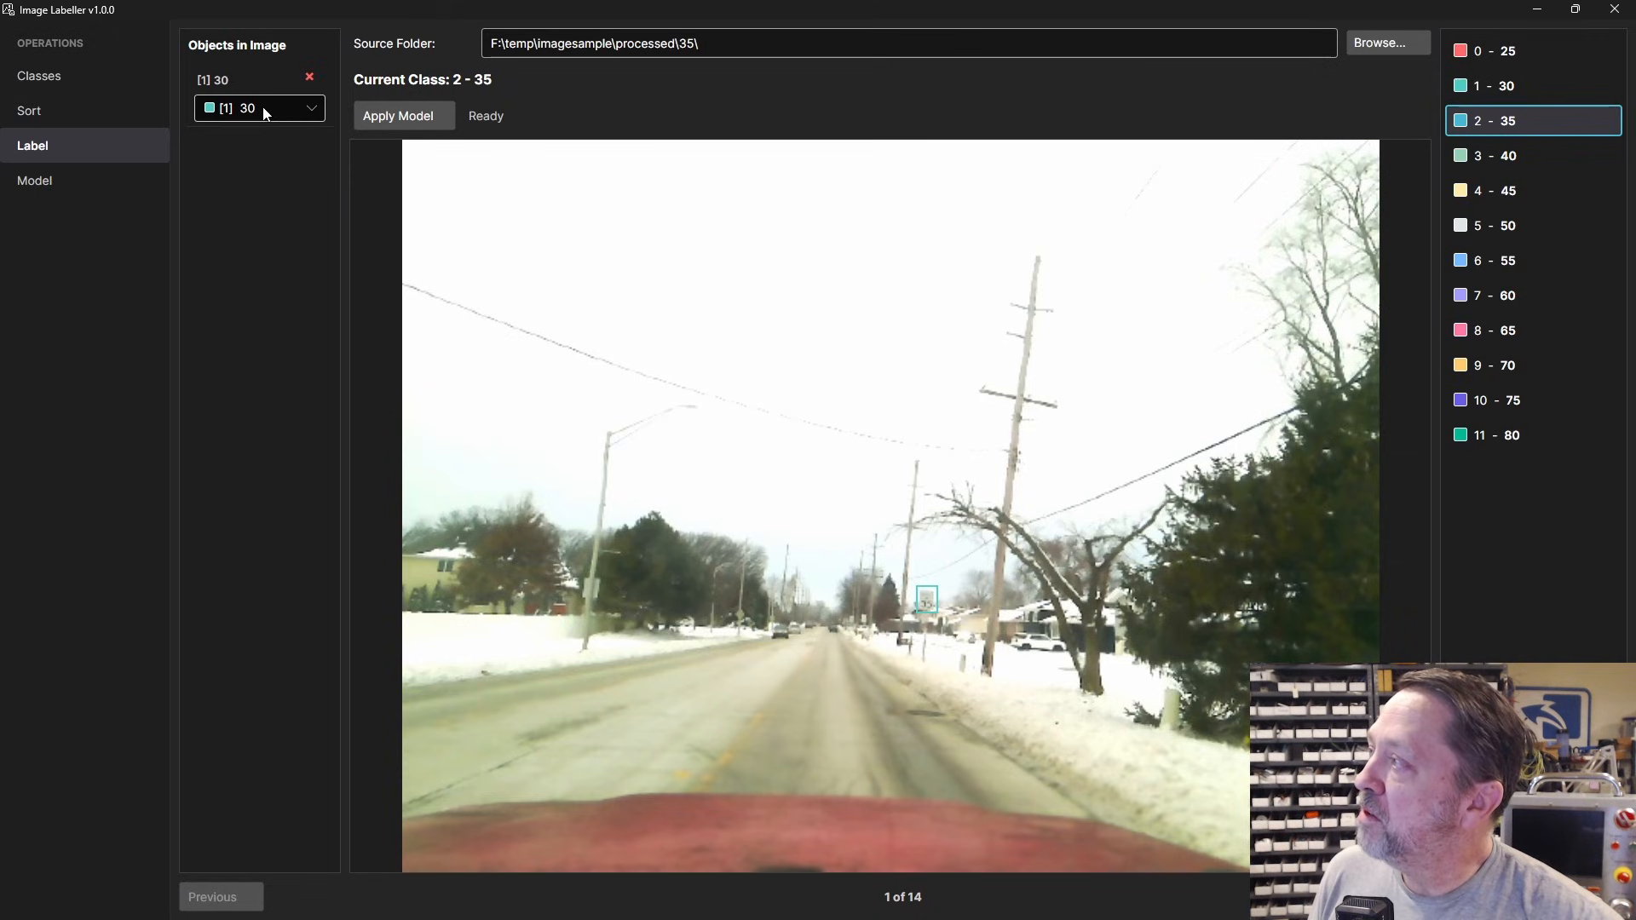
click(263, 110)
click(238, 191)
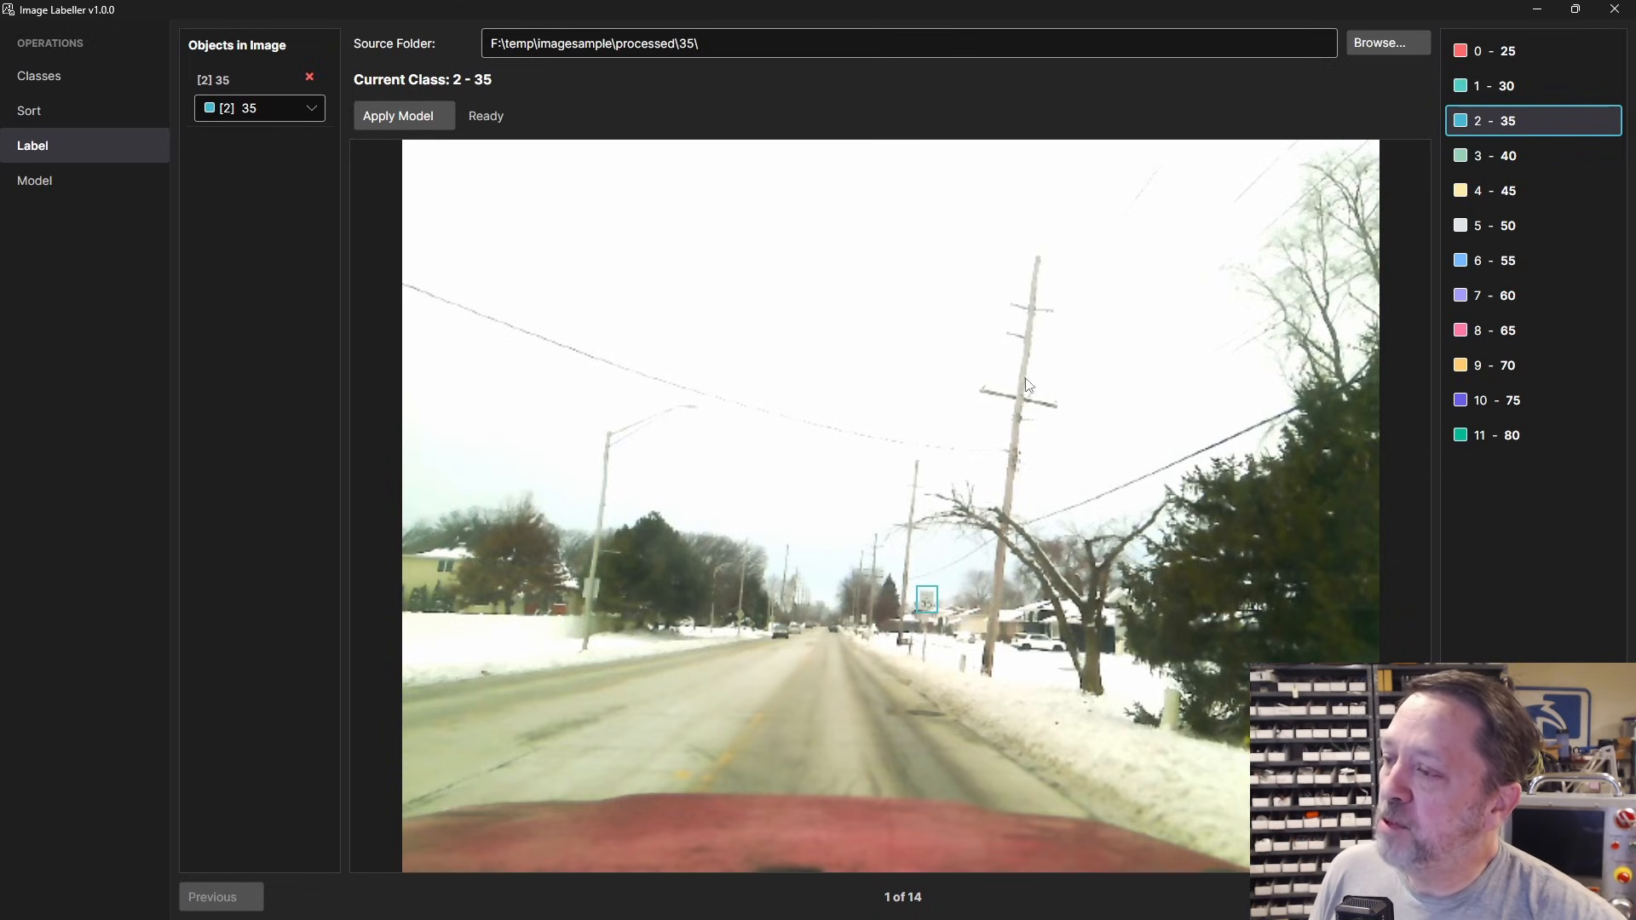
Step: Open frame03's label text file in the 35 folder, showing one class 2 box line
key(alt+Tab)
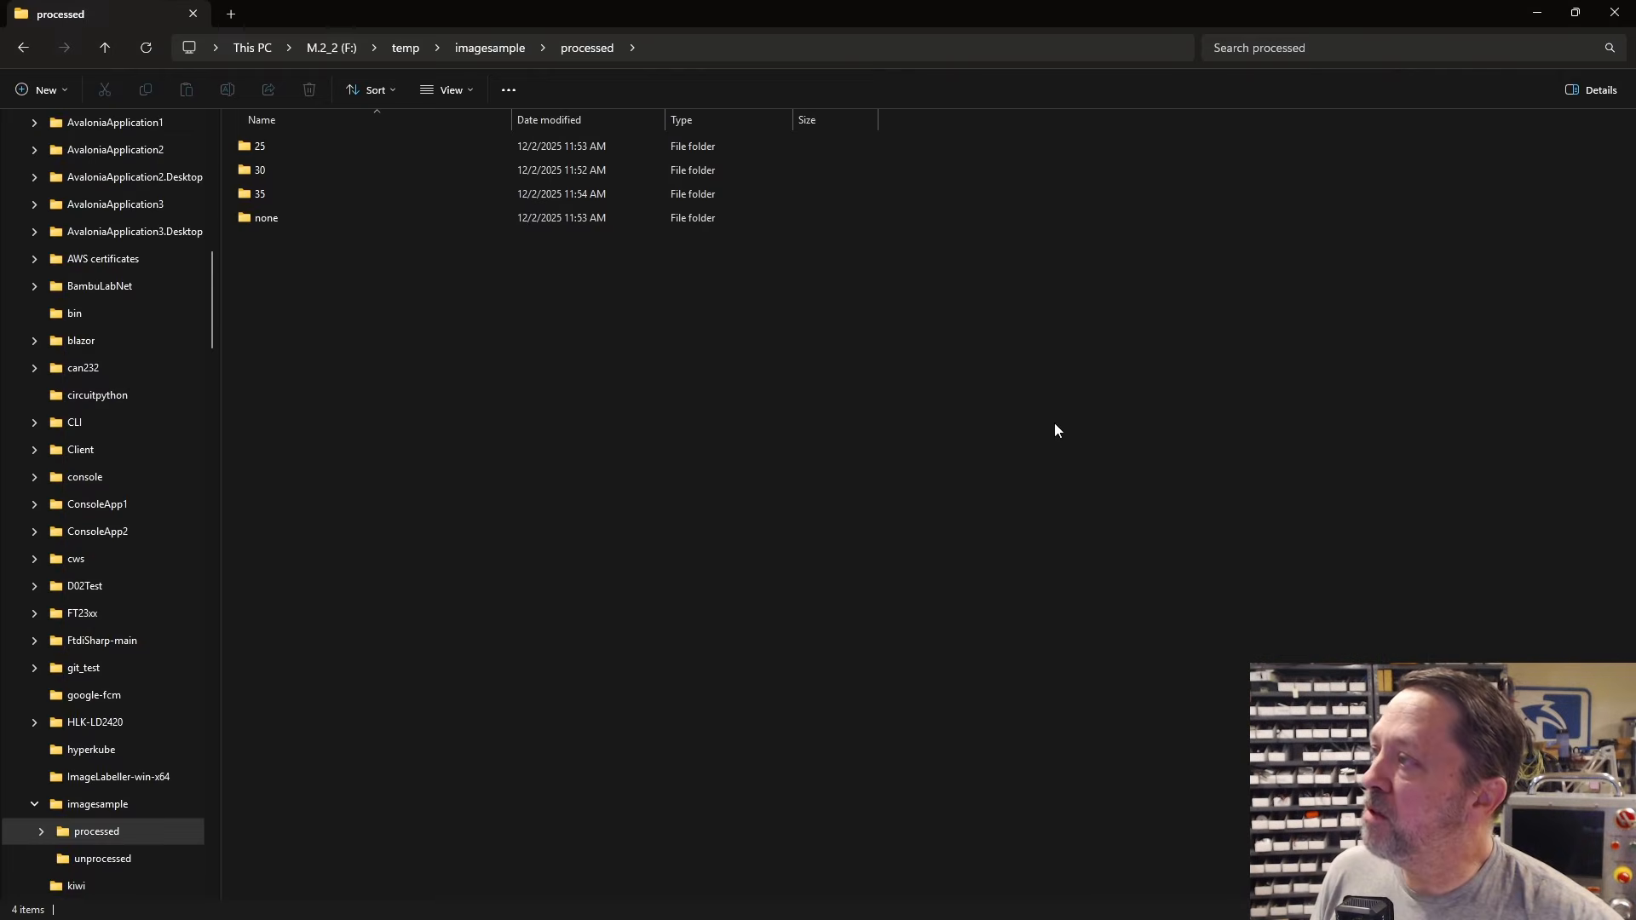
double_click(260, 194)
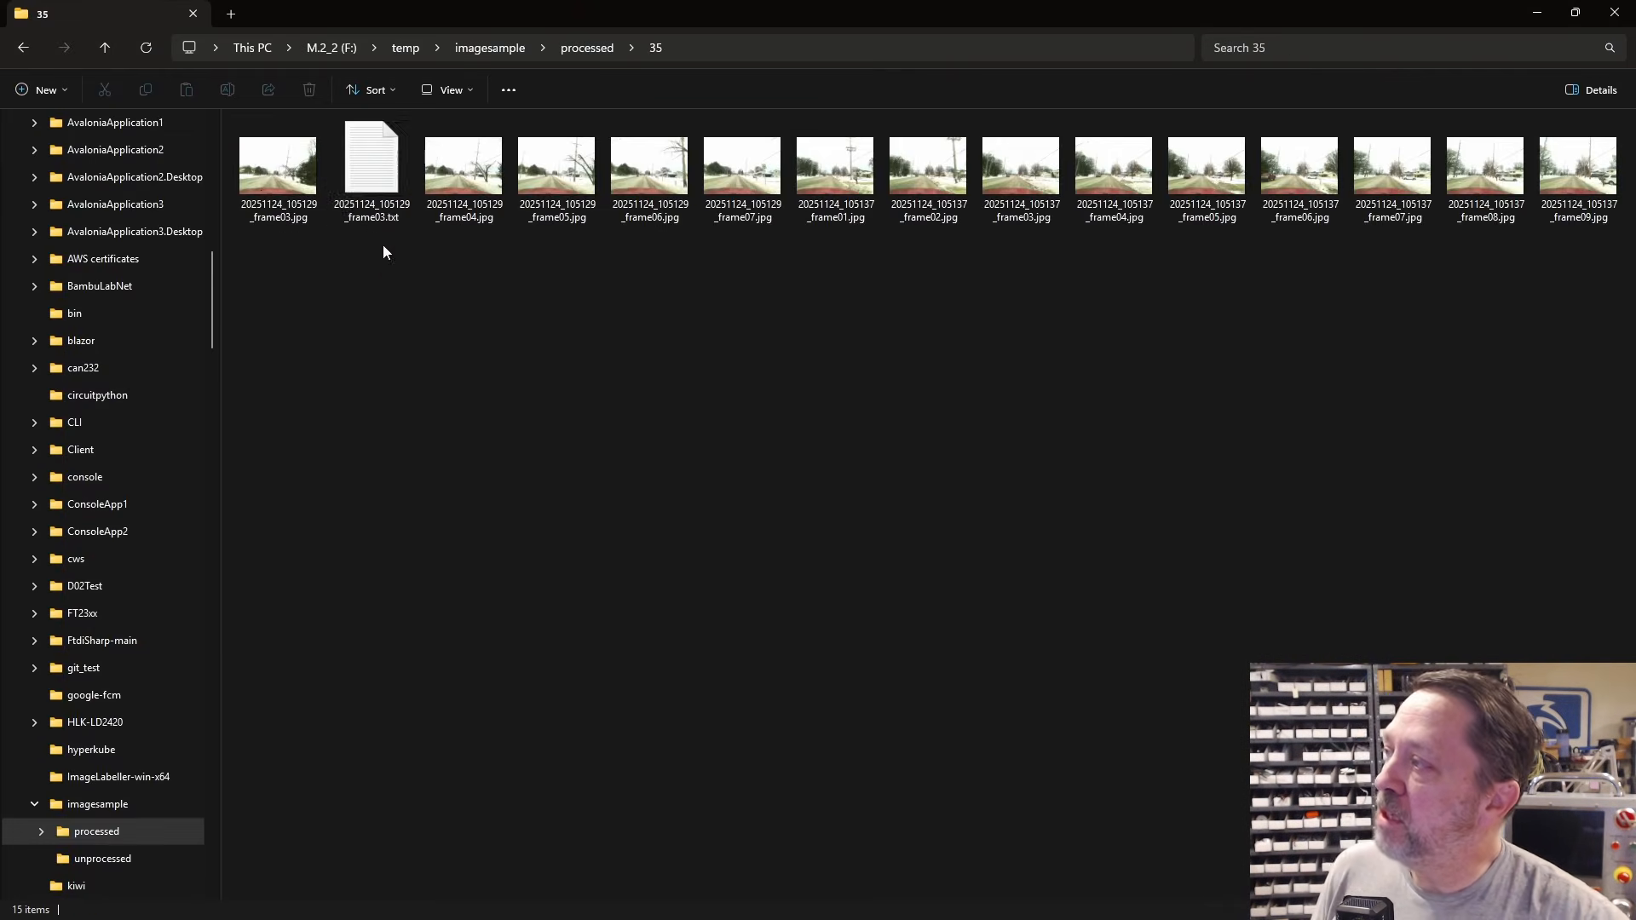
double_click(385, 179)
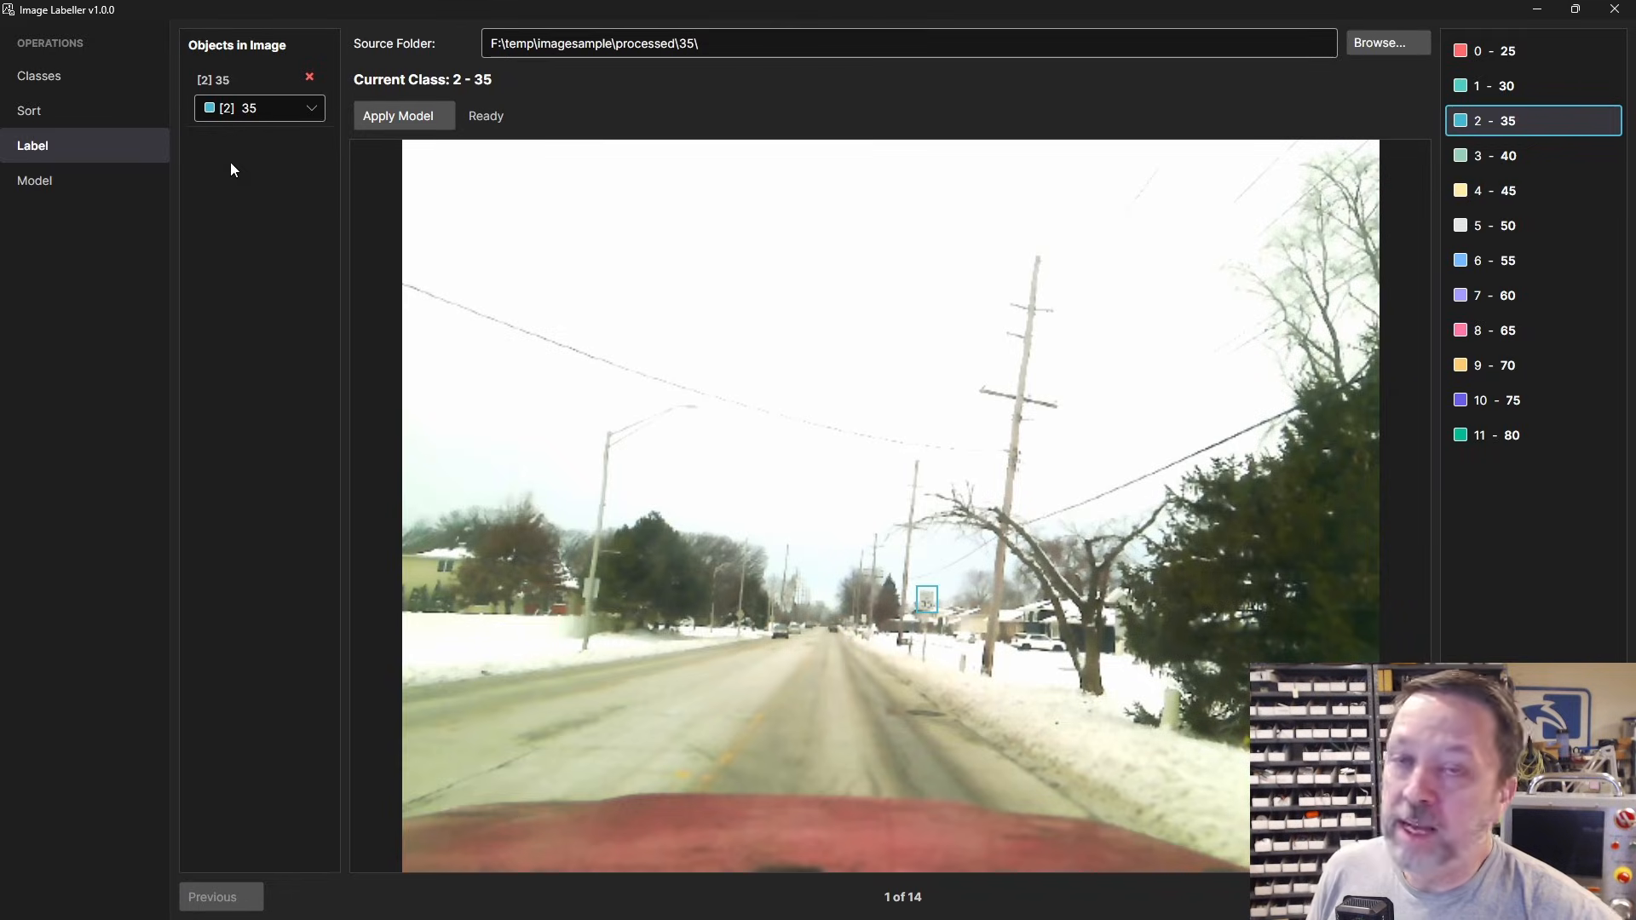
Step: Box the 35 signs in images 2 and 3, then return to image 1
click(1585, 897)
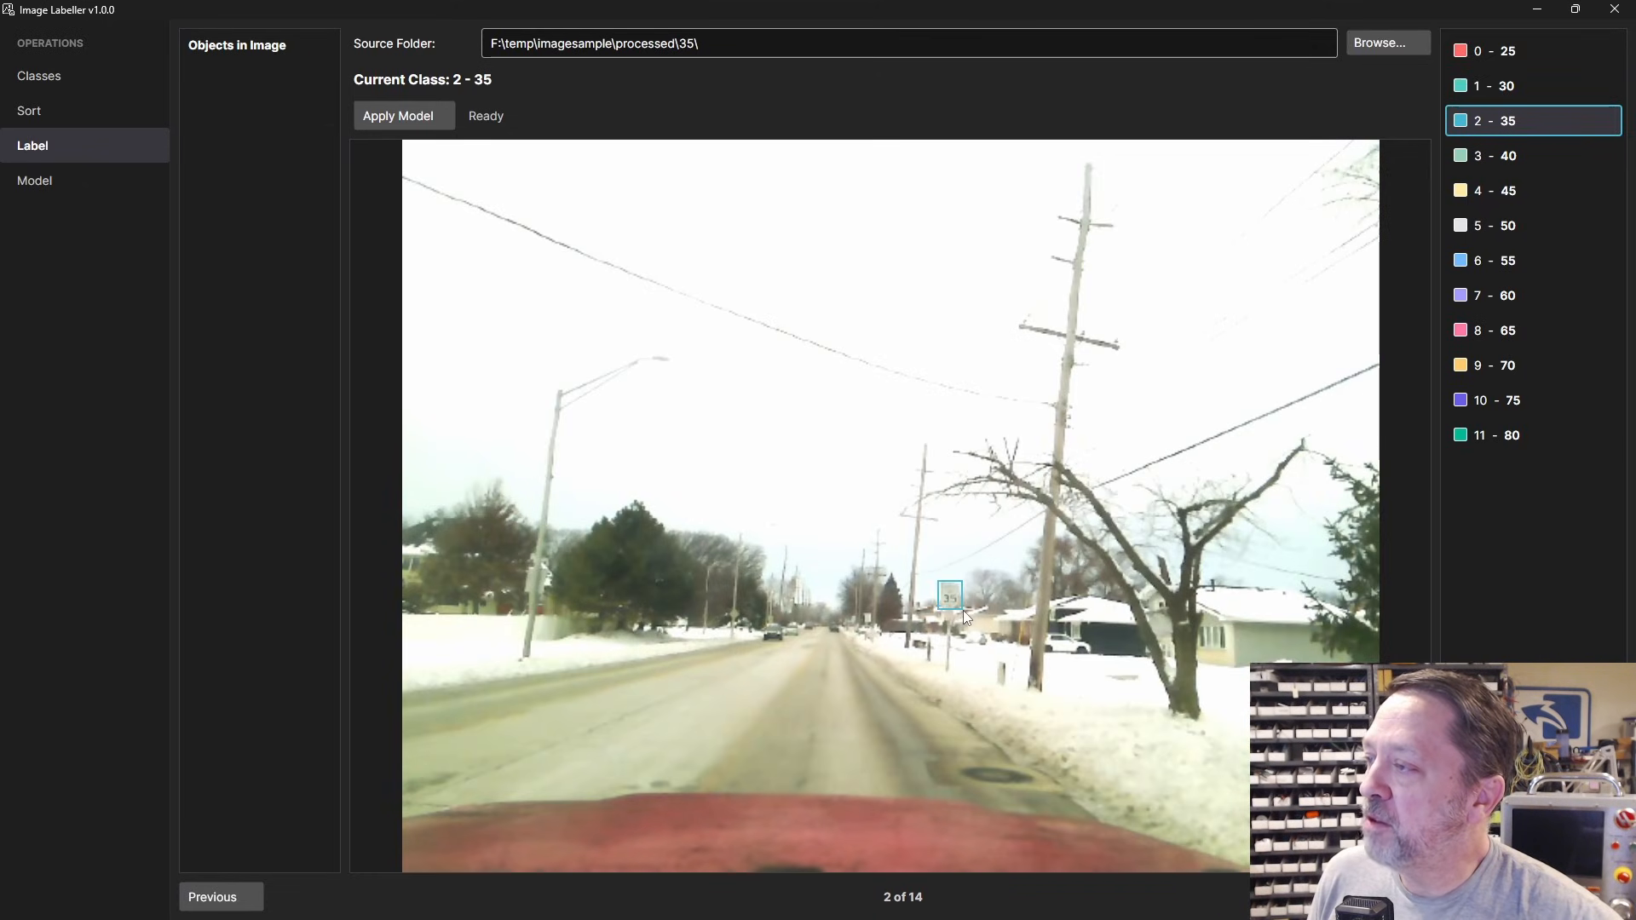
drag(963, 610, 964, 610)
click(1585, 897)
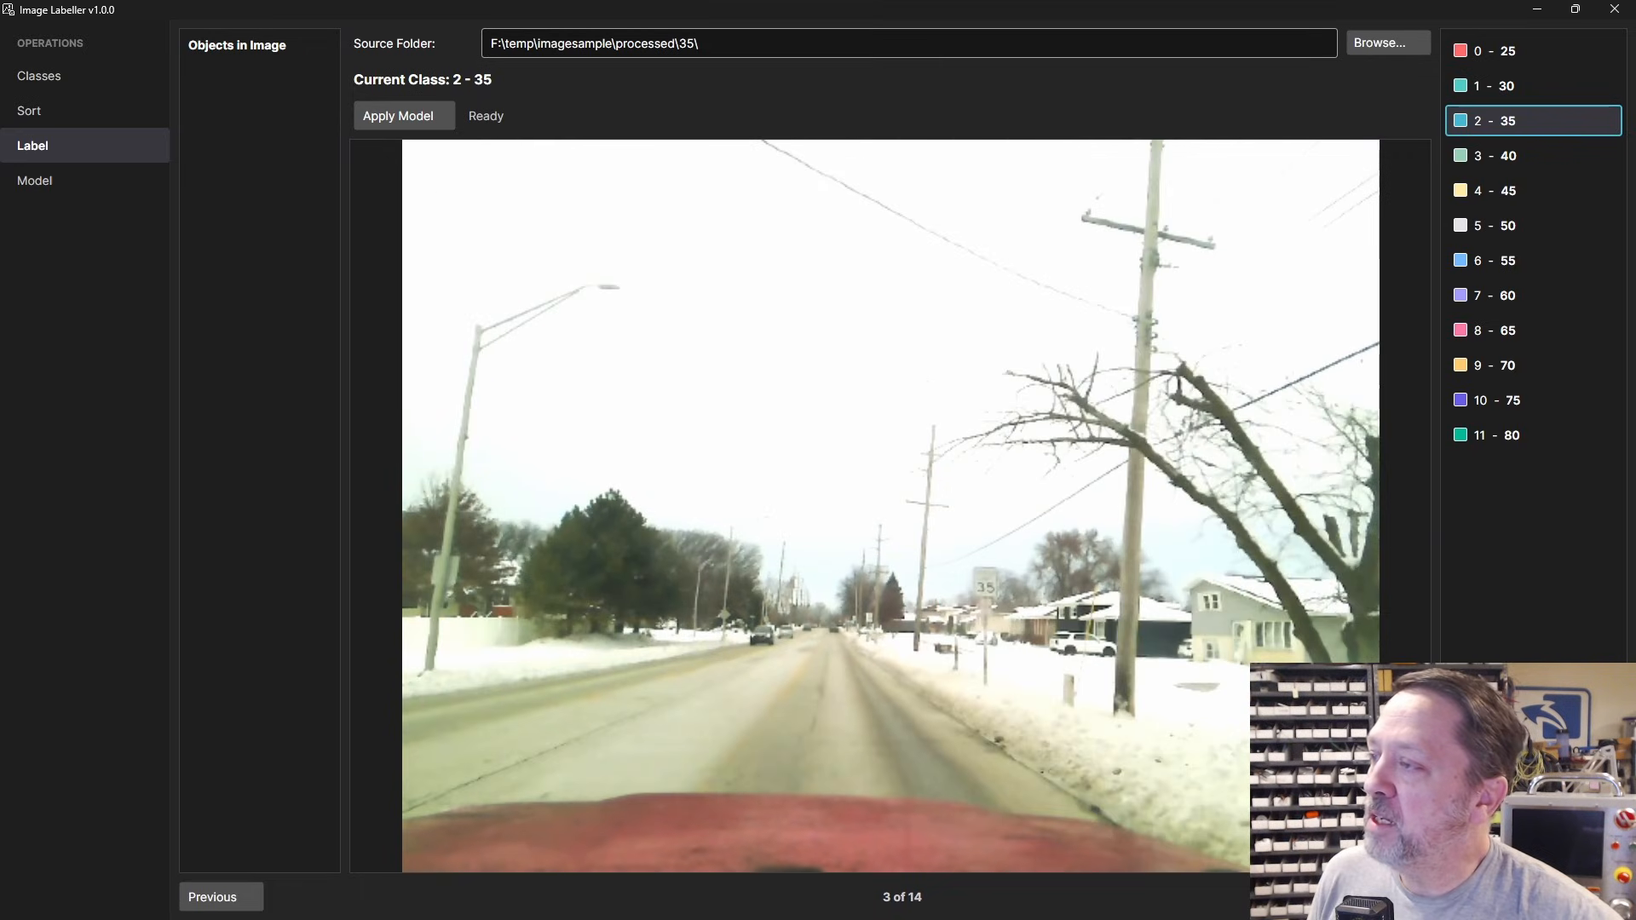
drag(970, 566, 1002, 605)
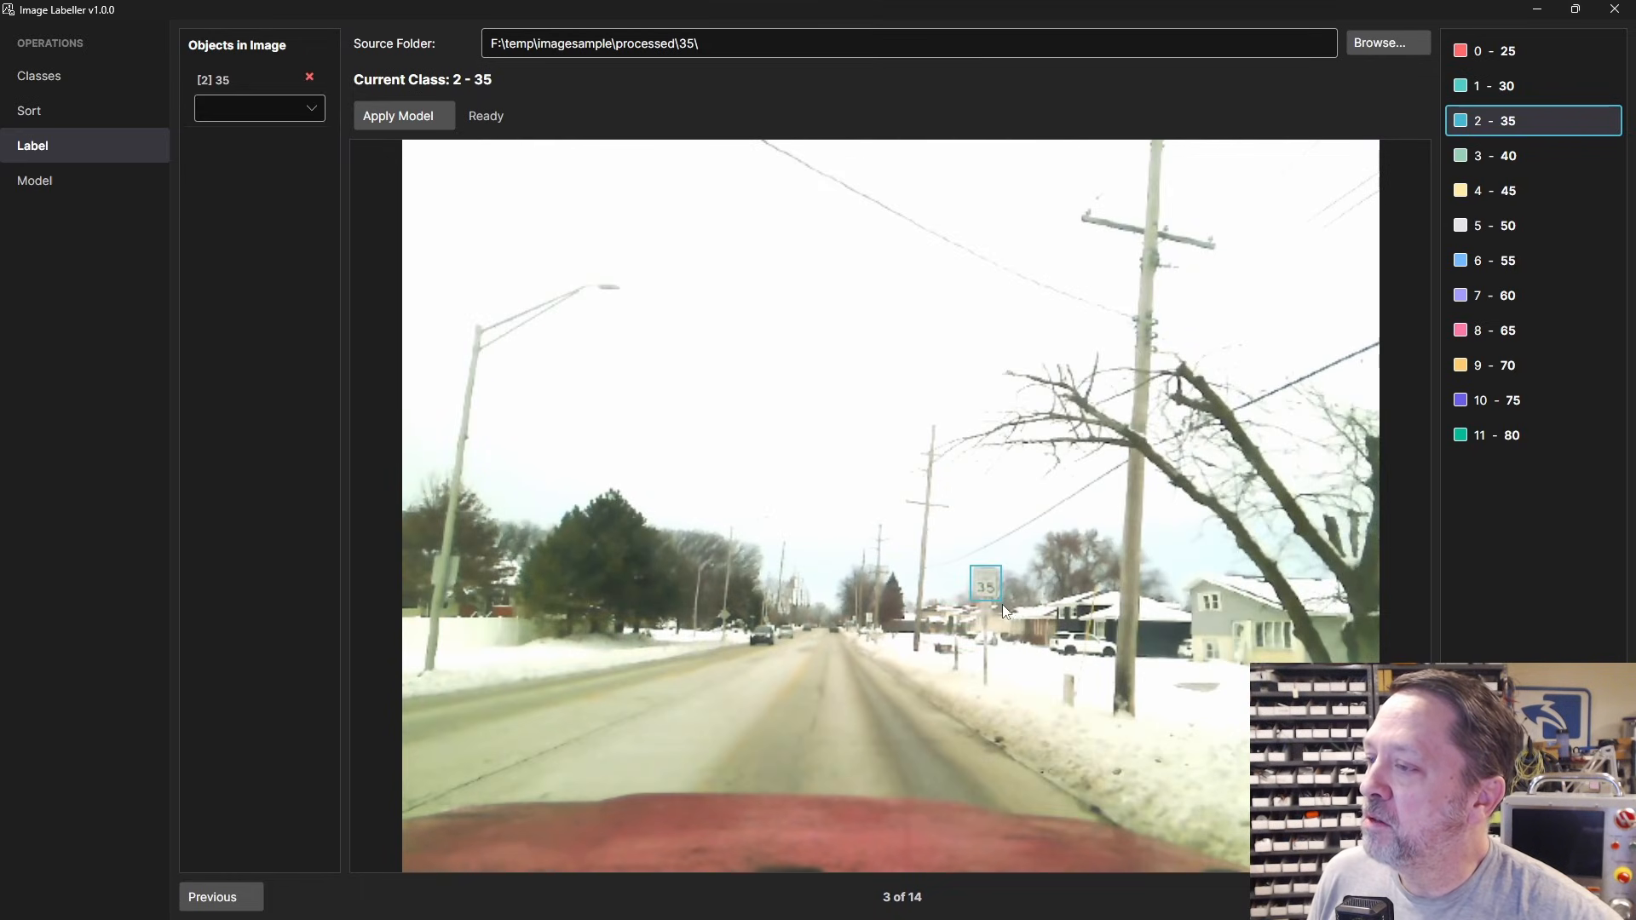
click(1585, 897)
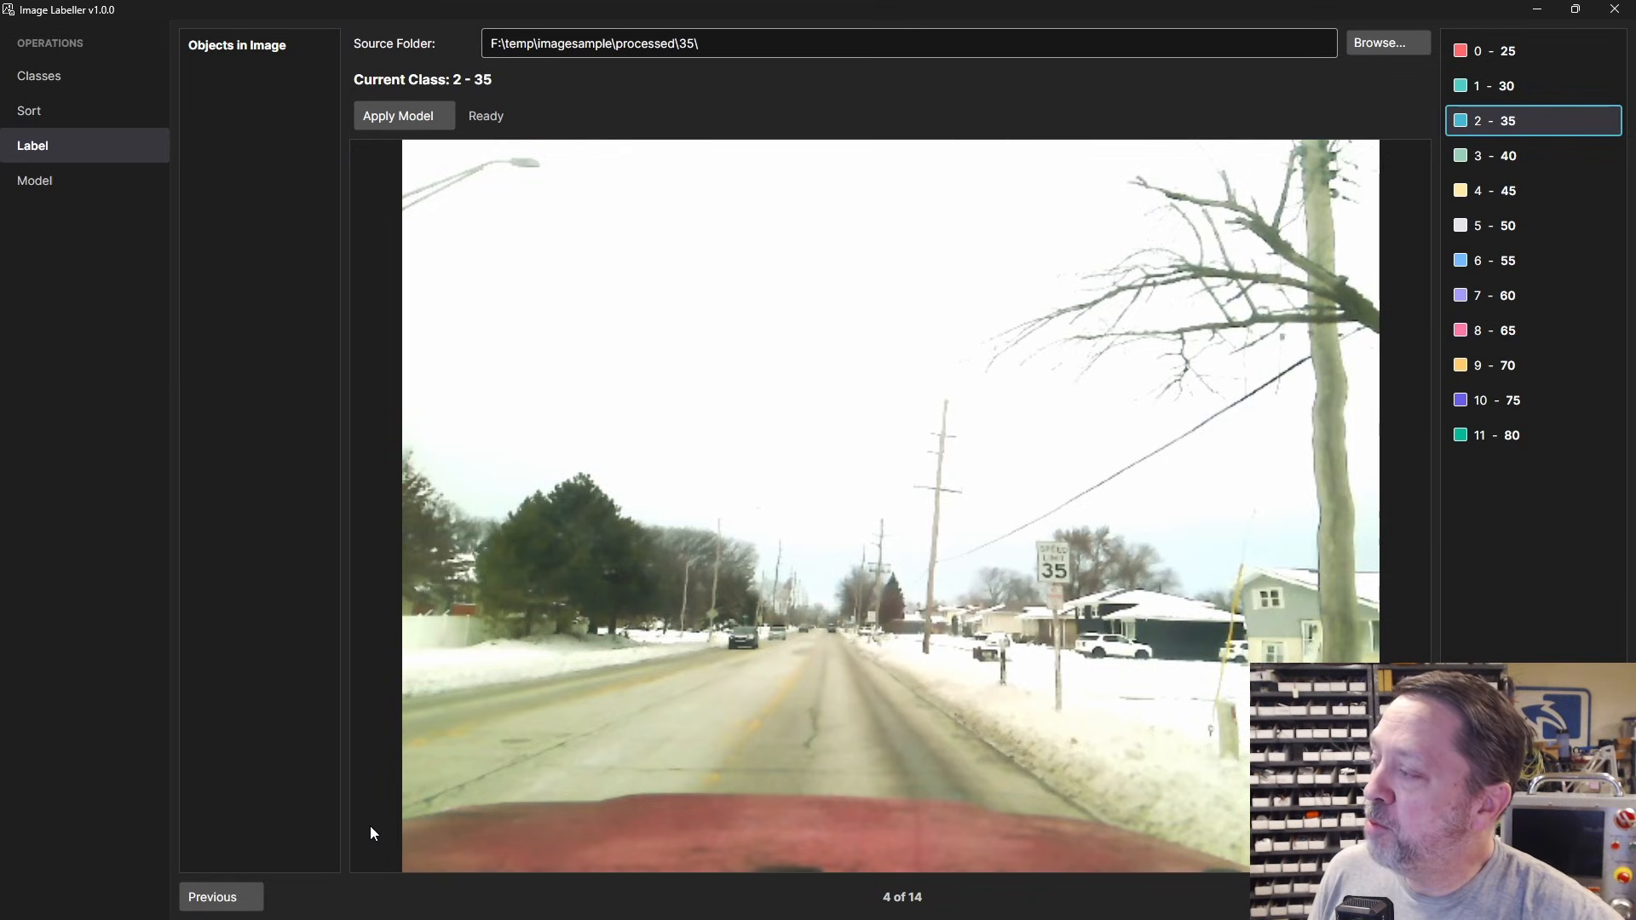
click(228, 896)
click(228, 896)
click(228, 896)
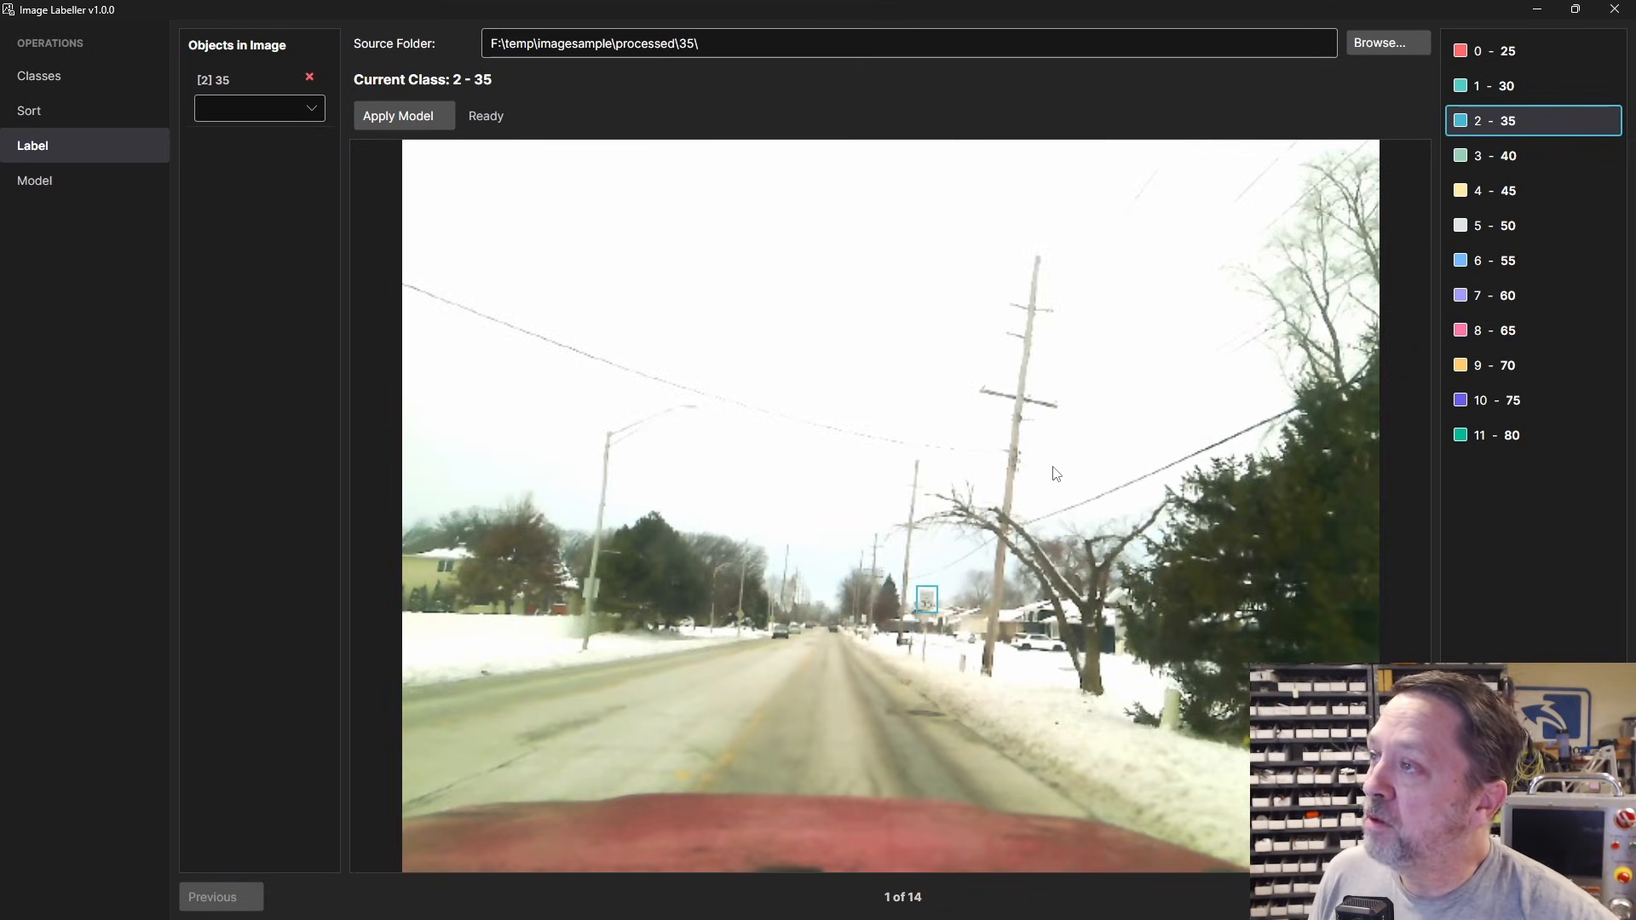
key(alt+Tab)
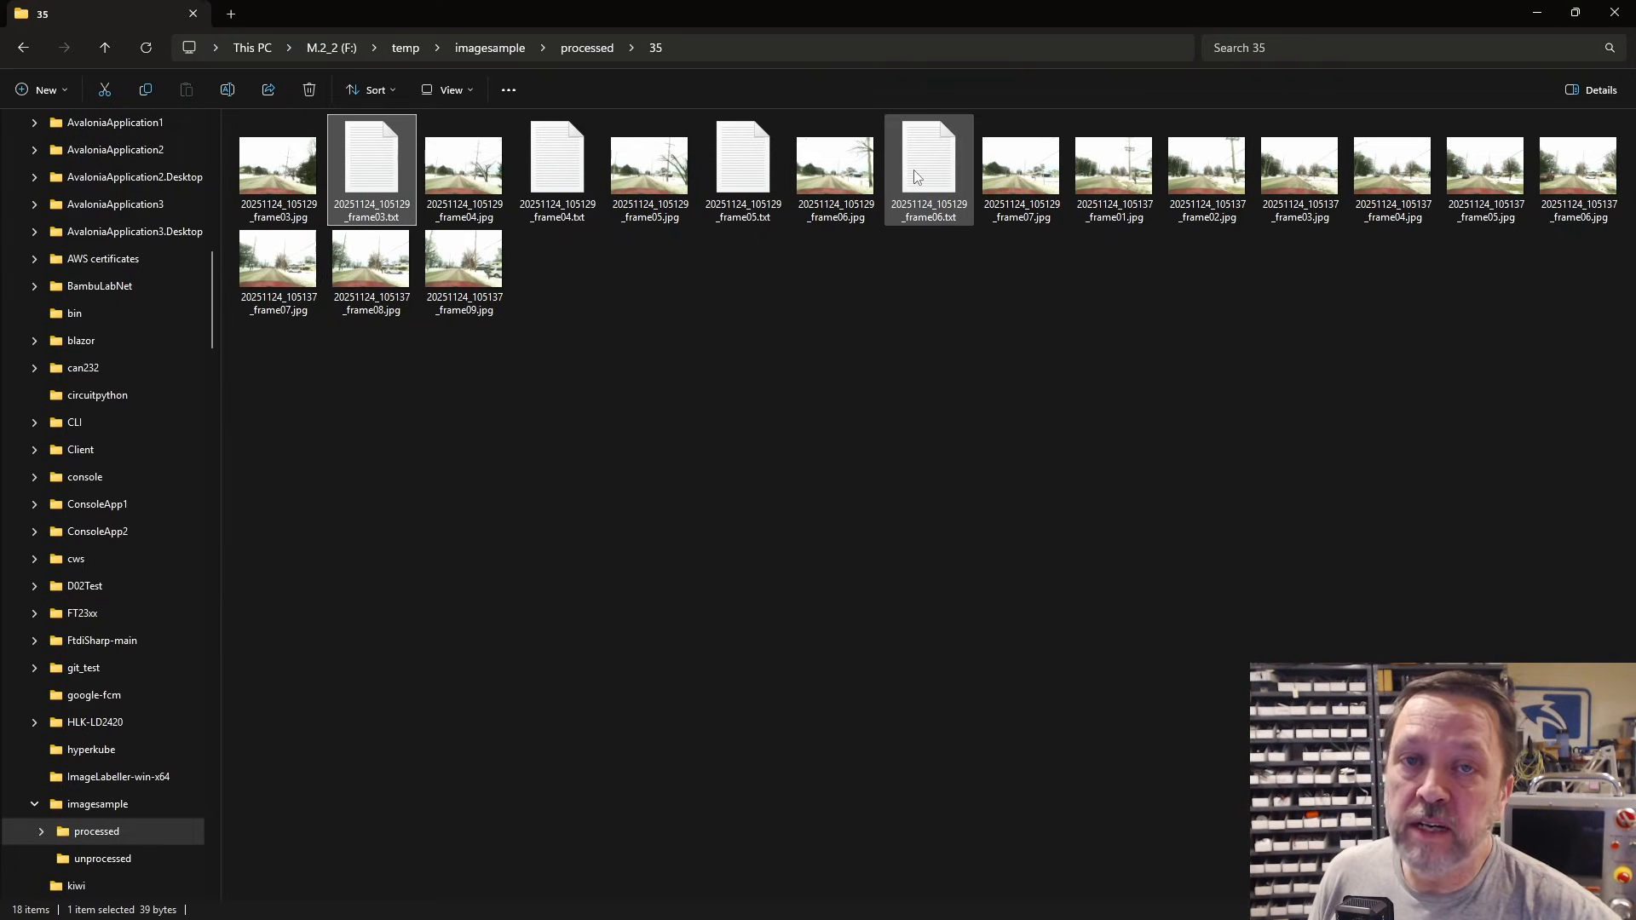
Step: Confirm that frame06.txt is 0 bytes, then return to Image Labeller
mouse_move(915, 178)
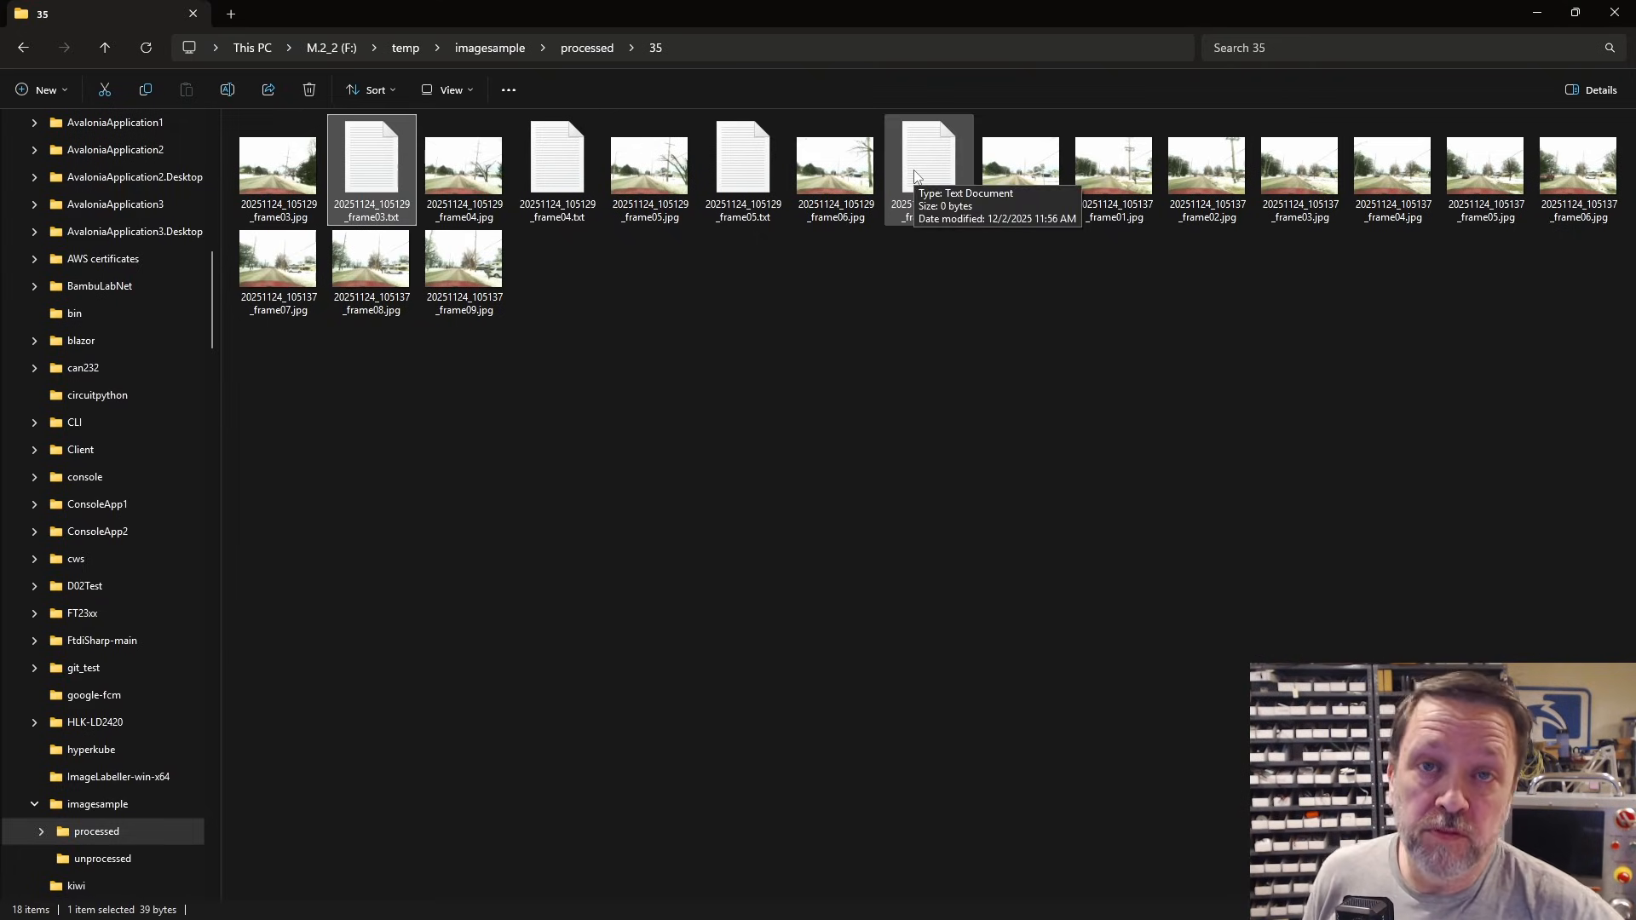
key(alt+Tab)
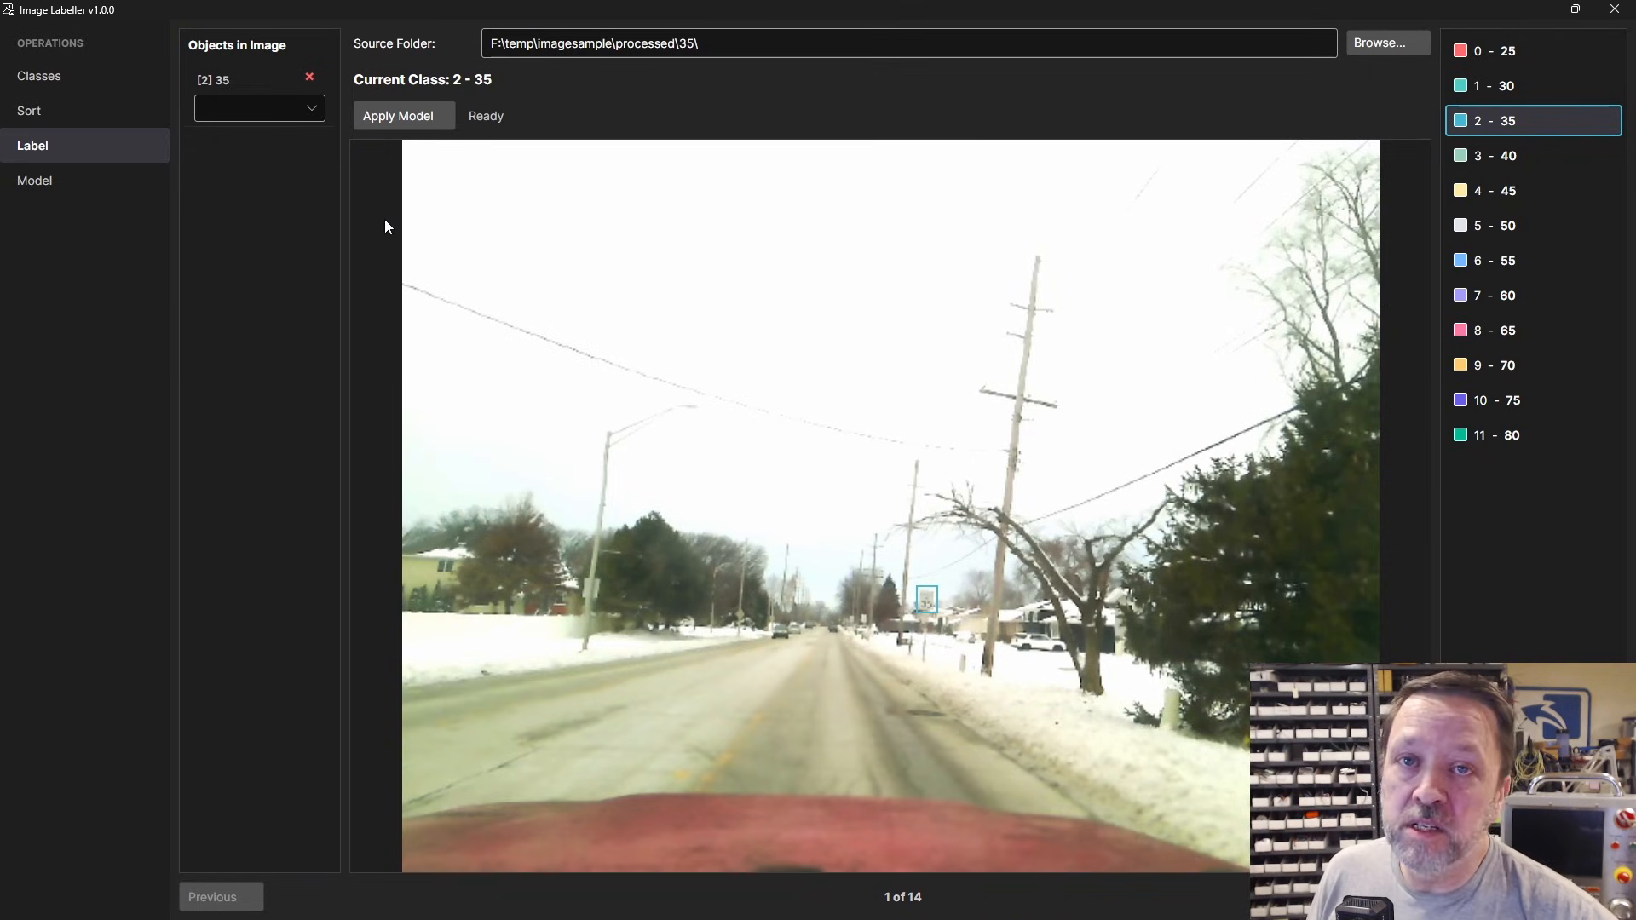
Step: Step through the 35 folder images up to image 4 of 14
click(64, 189)
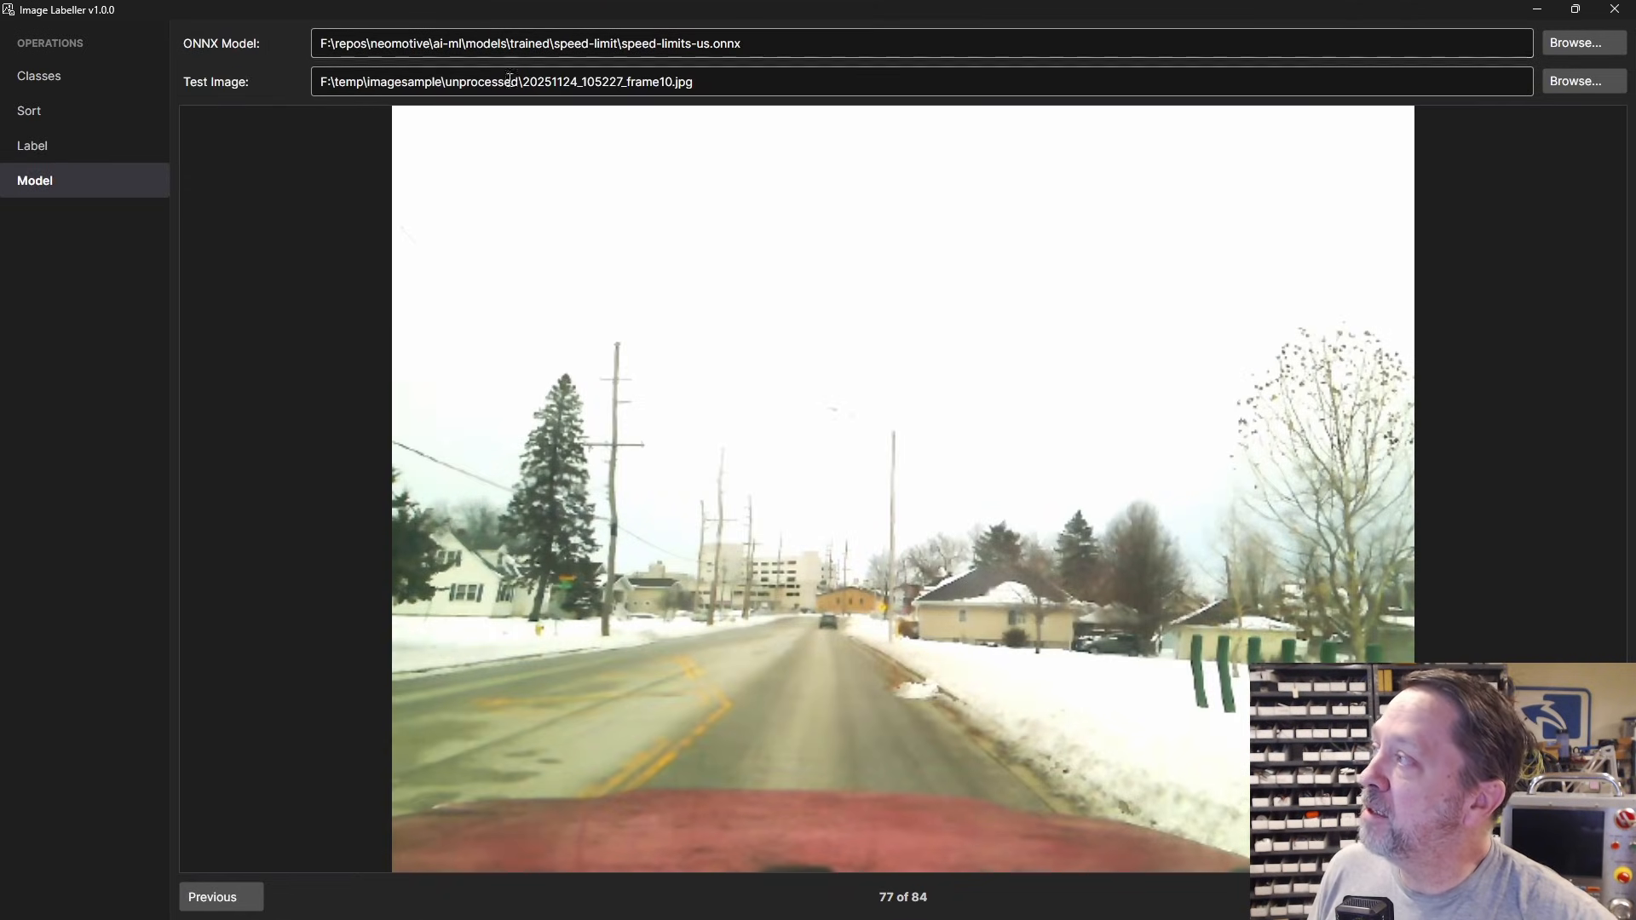
click(62, 157)
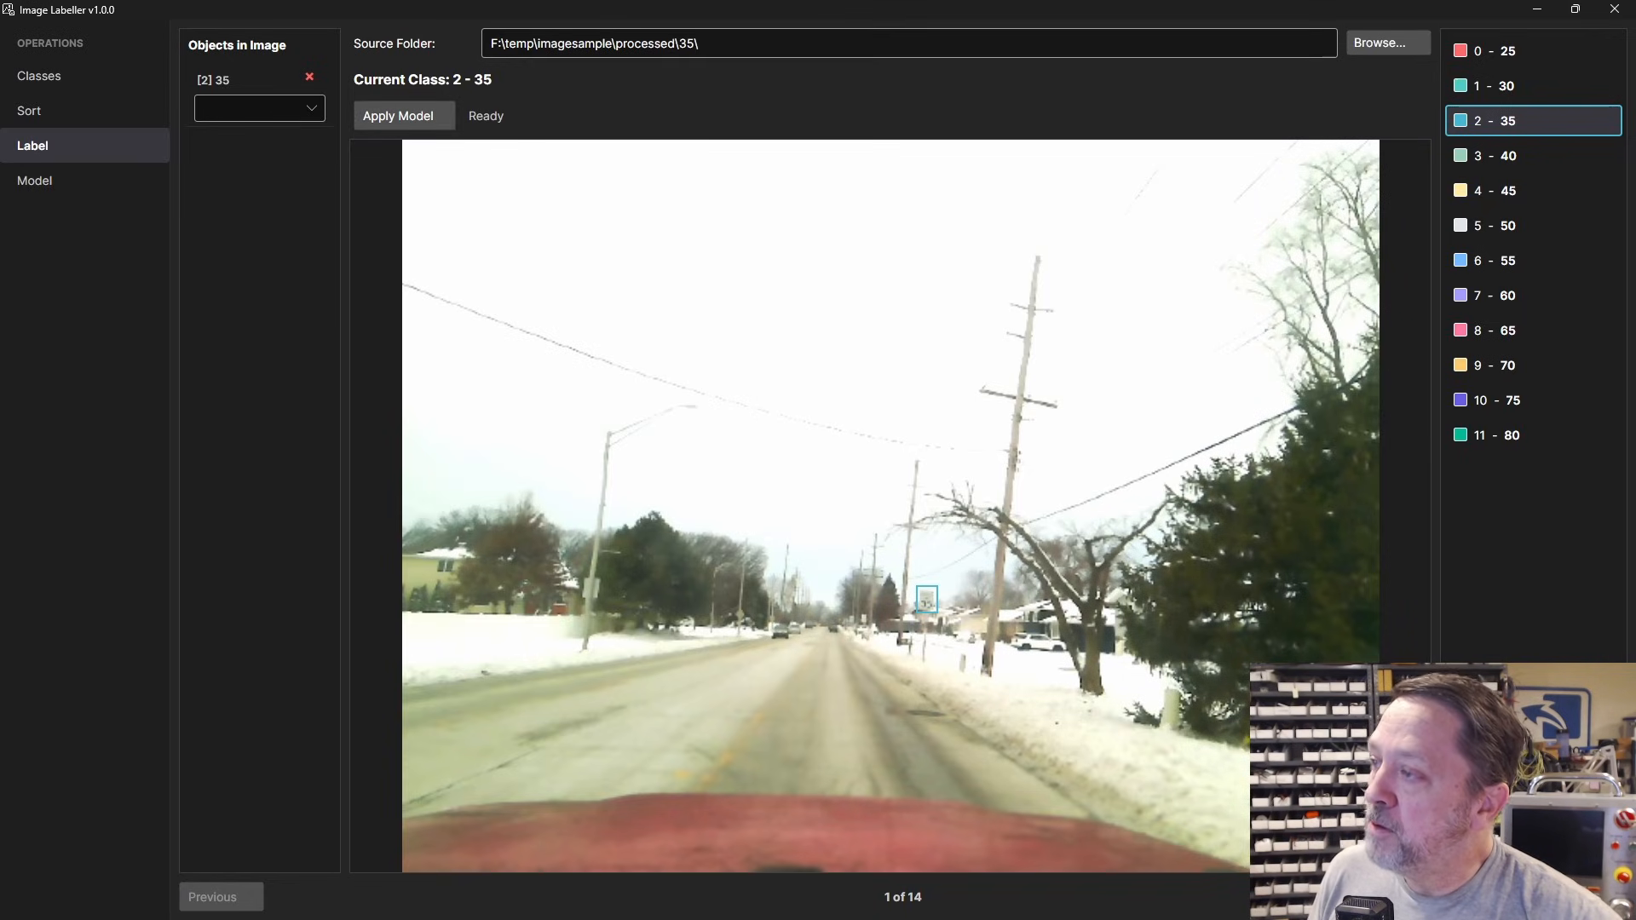
click(1389, 897)
click(1389, 898)
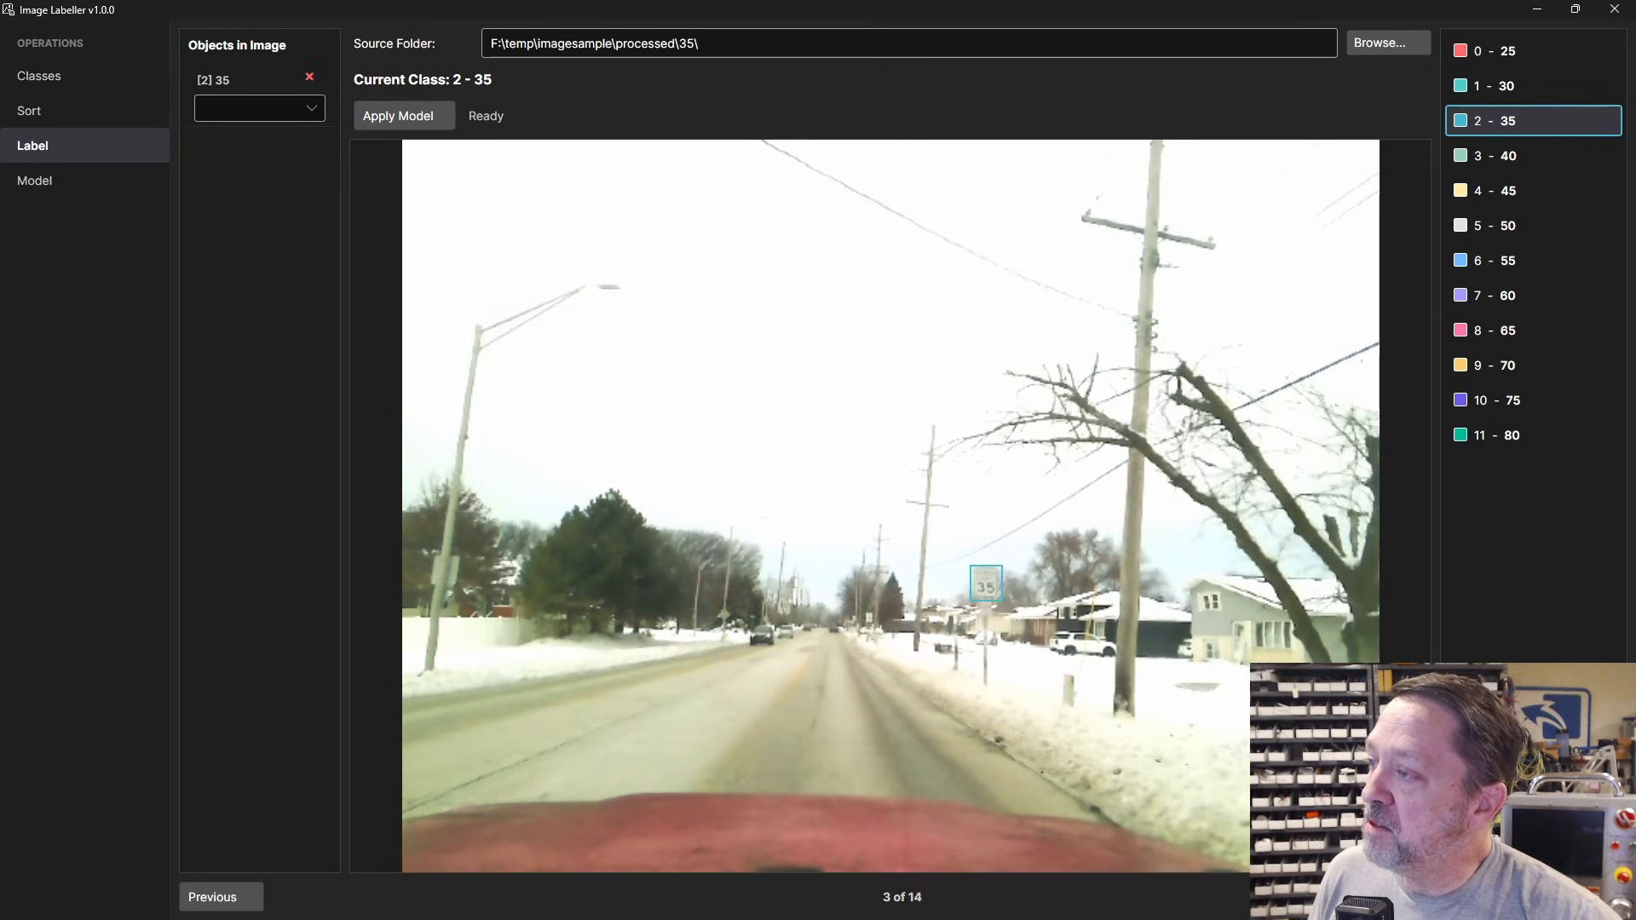
click(1389, 897)
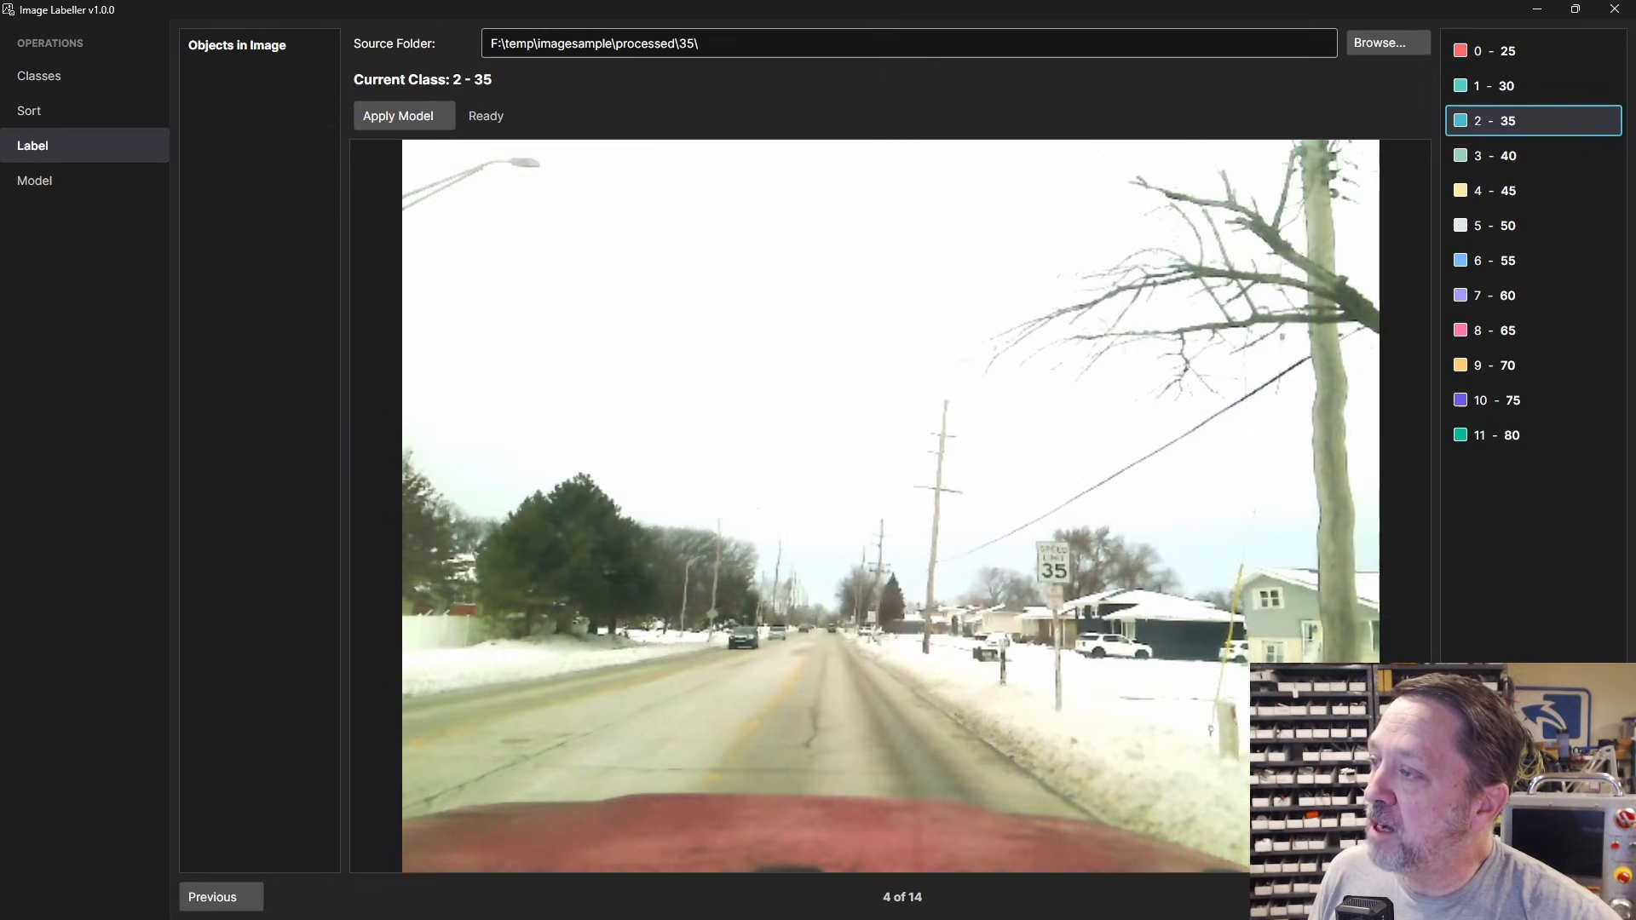
Step: Run the trained model on image 4, which finds no sign, and advance to image 5
click(408, 114)
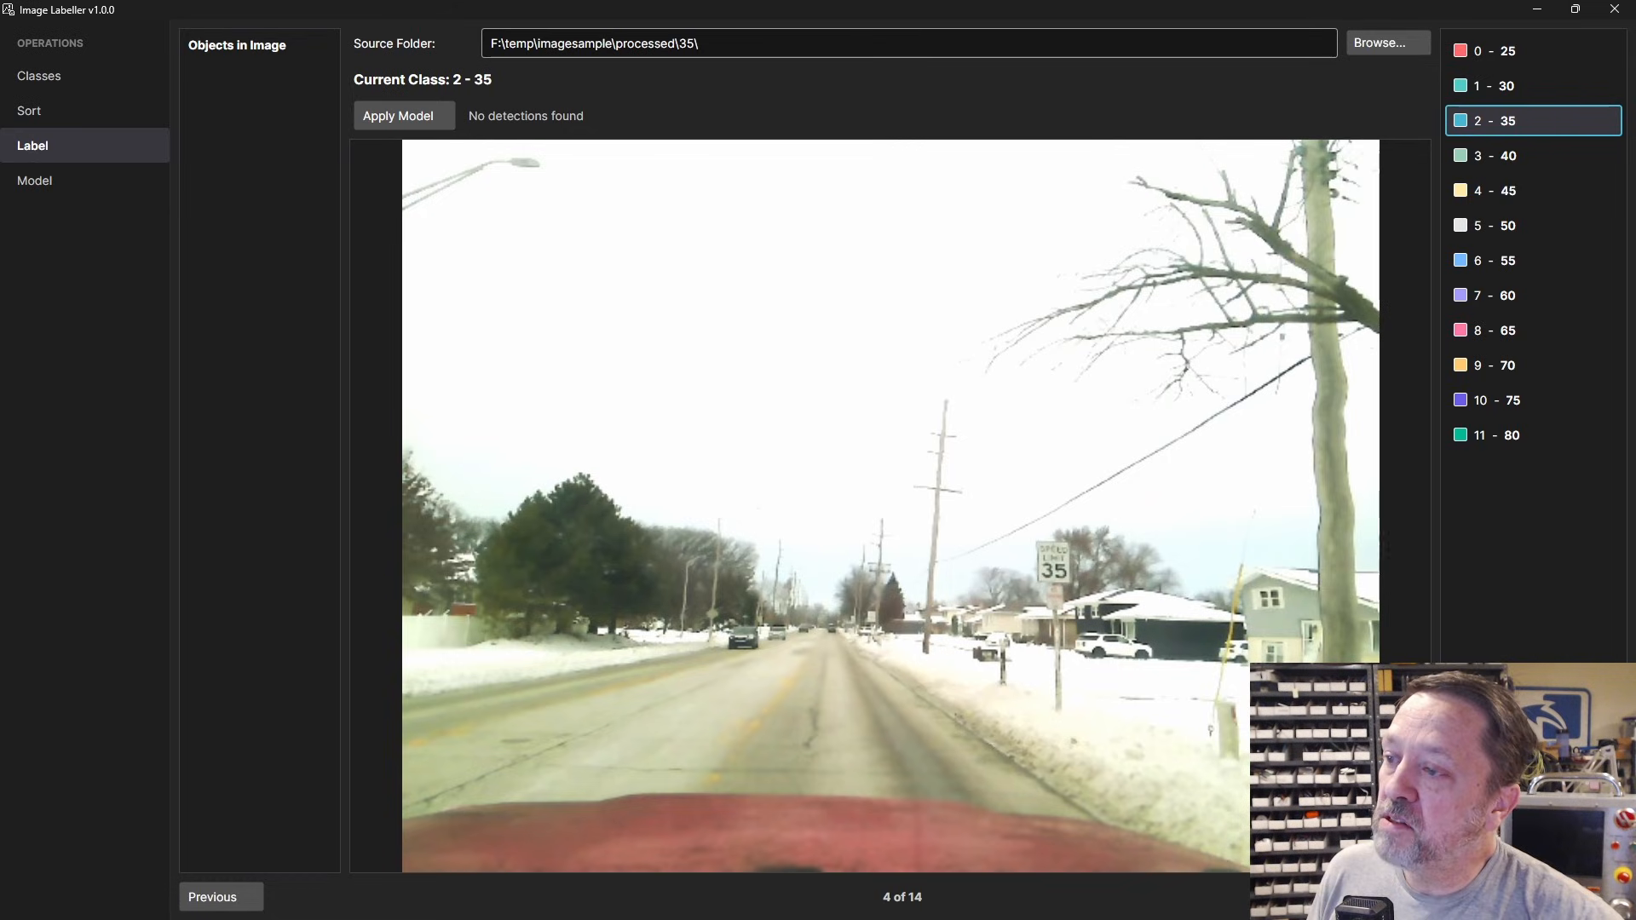
click(1388, 898)
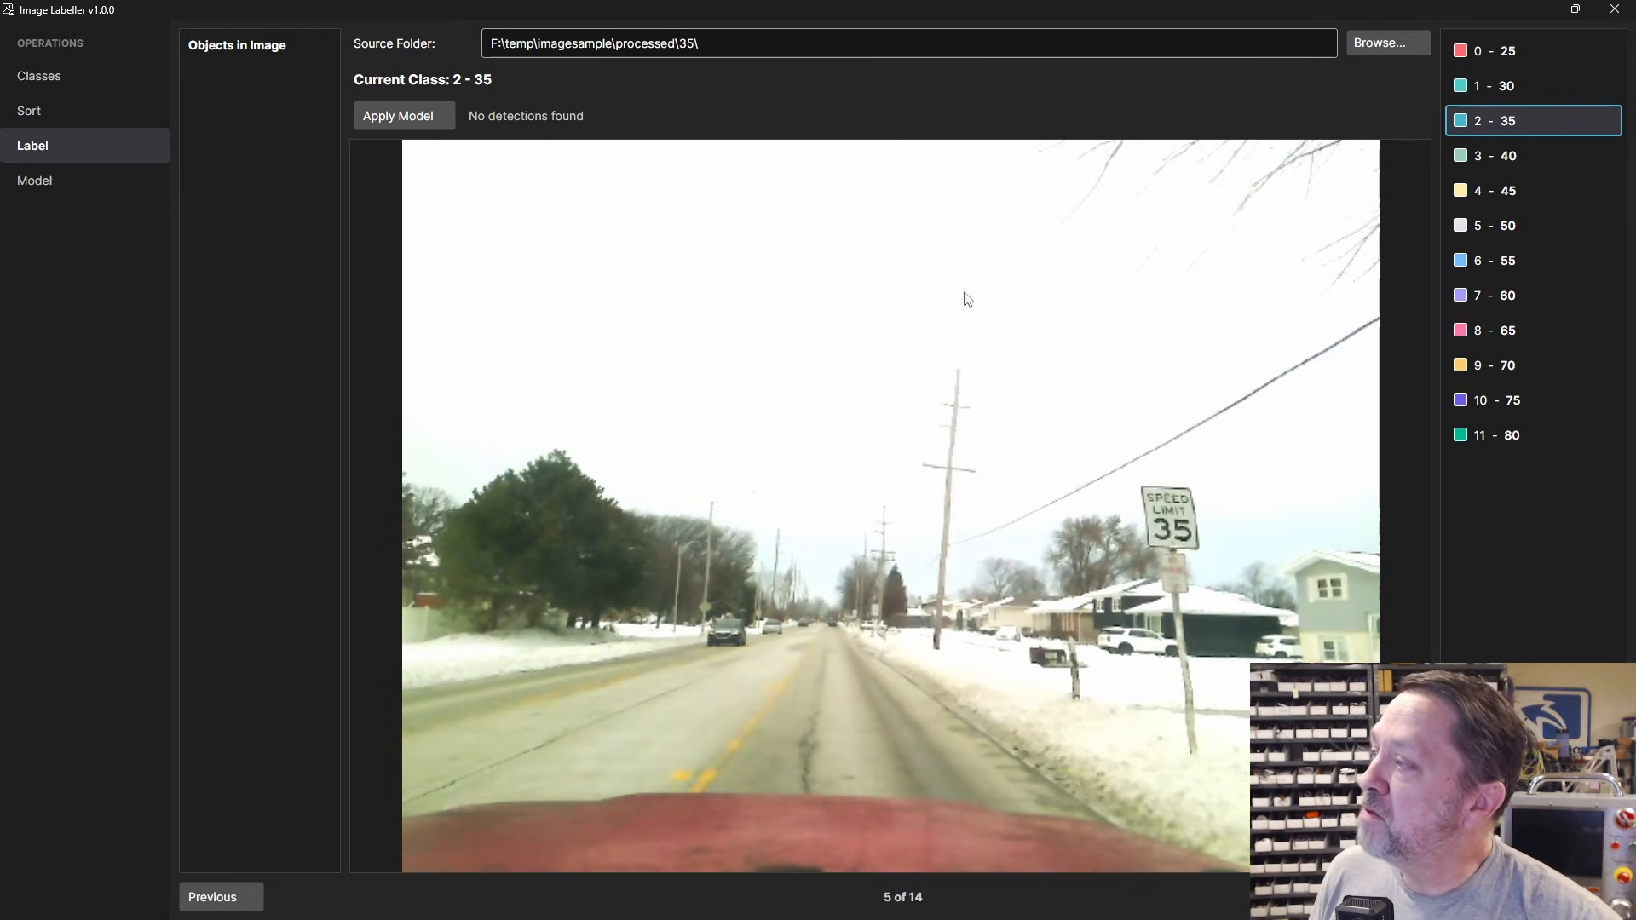
click(411, 117)
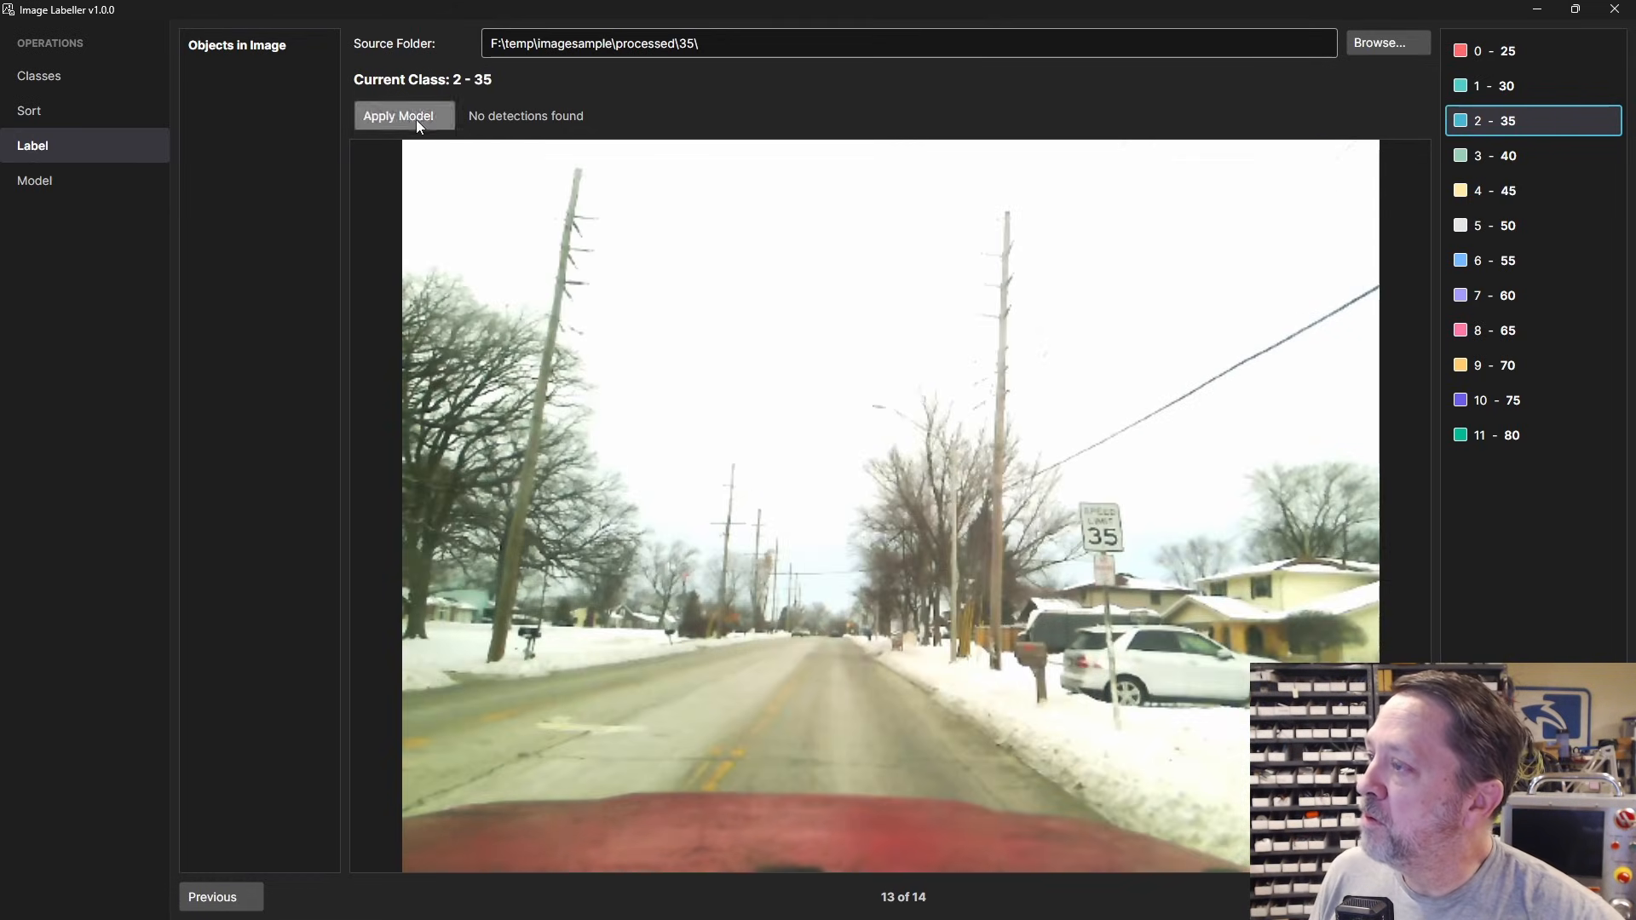
click(417, 122)
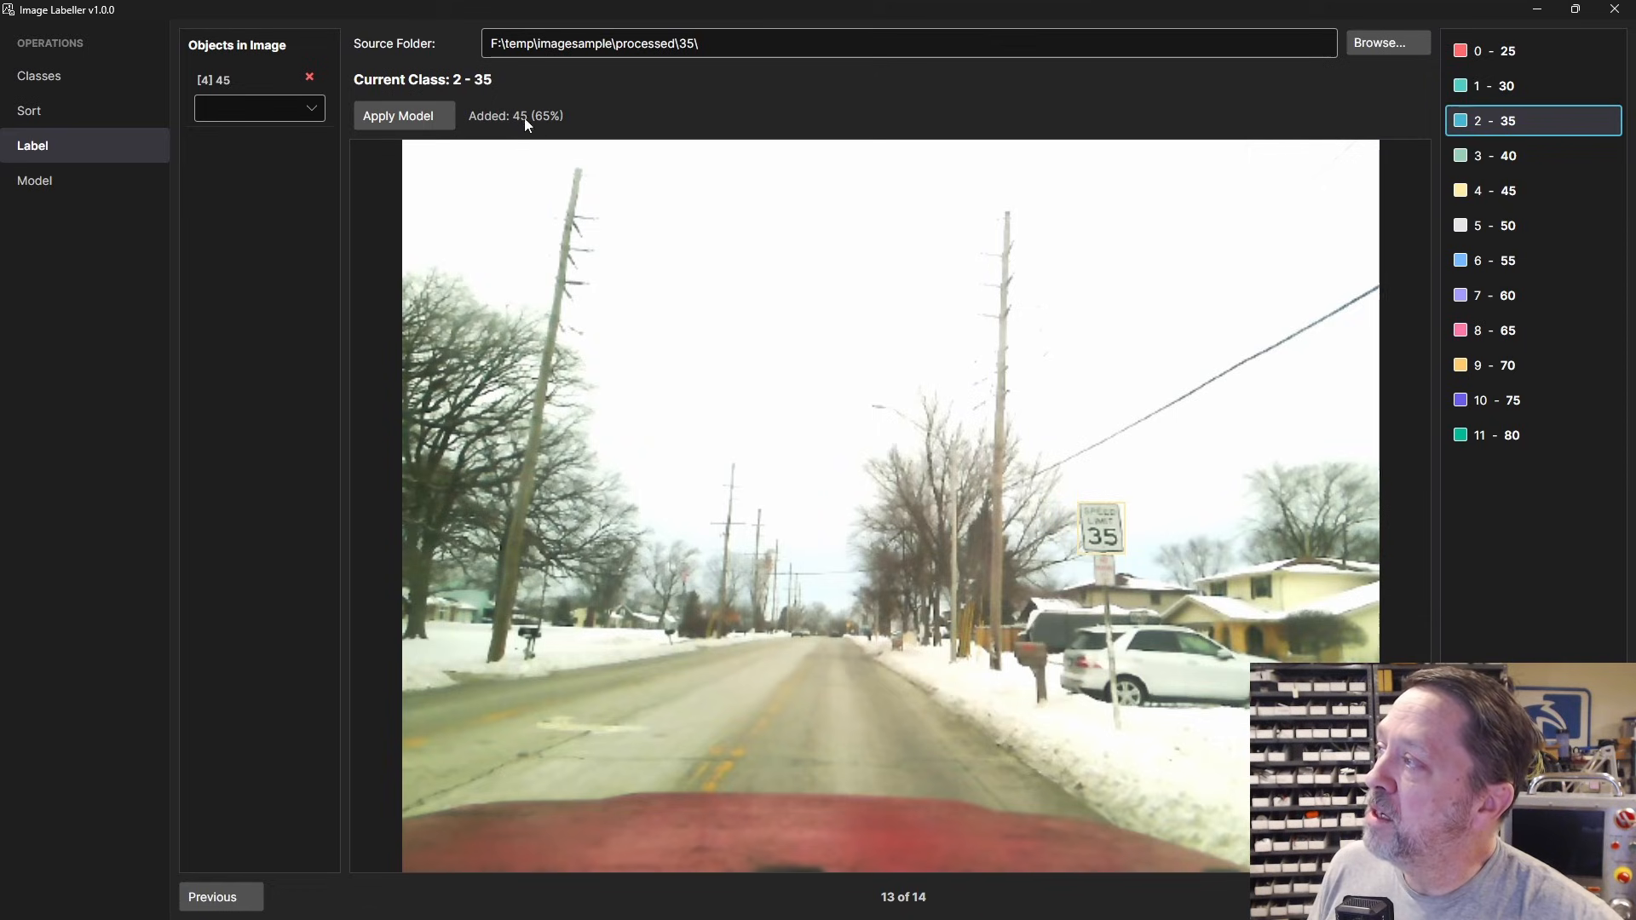
Step: Reclass the model-detected sign on image 13 from 45 to [2] 35
click(311, 108)
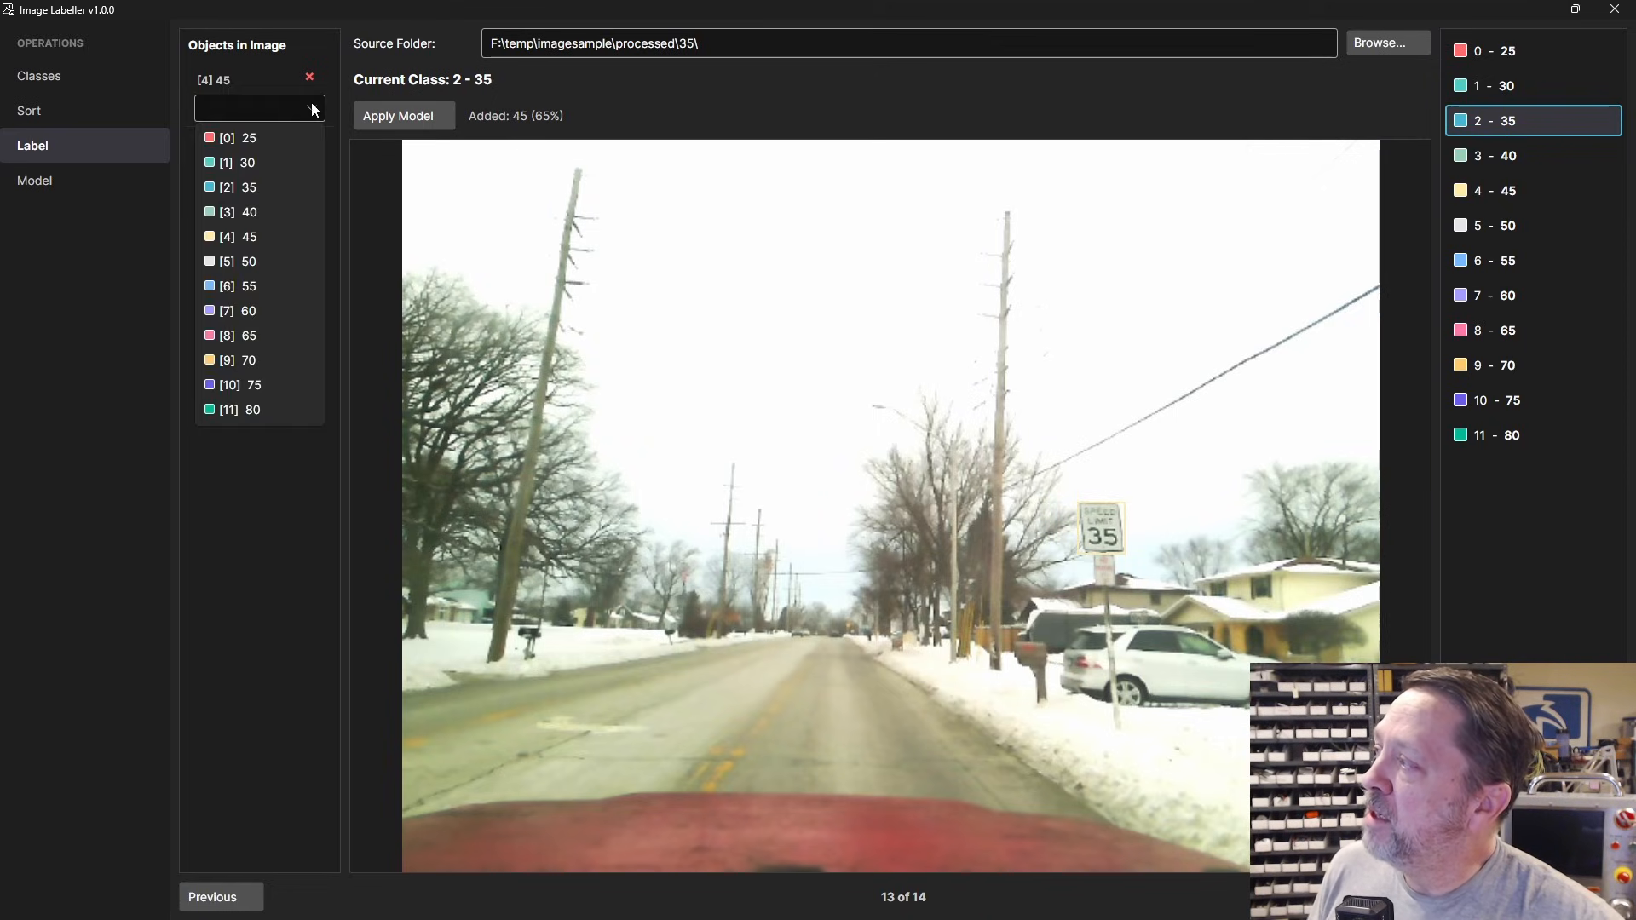
click(258, 188)
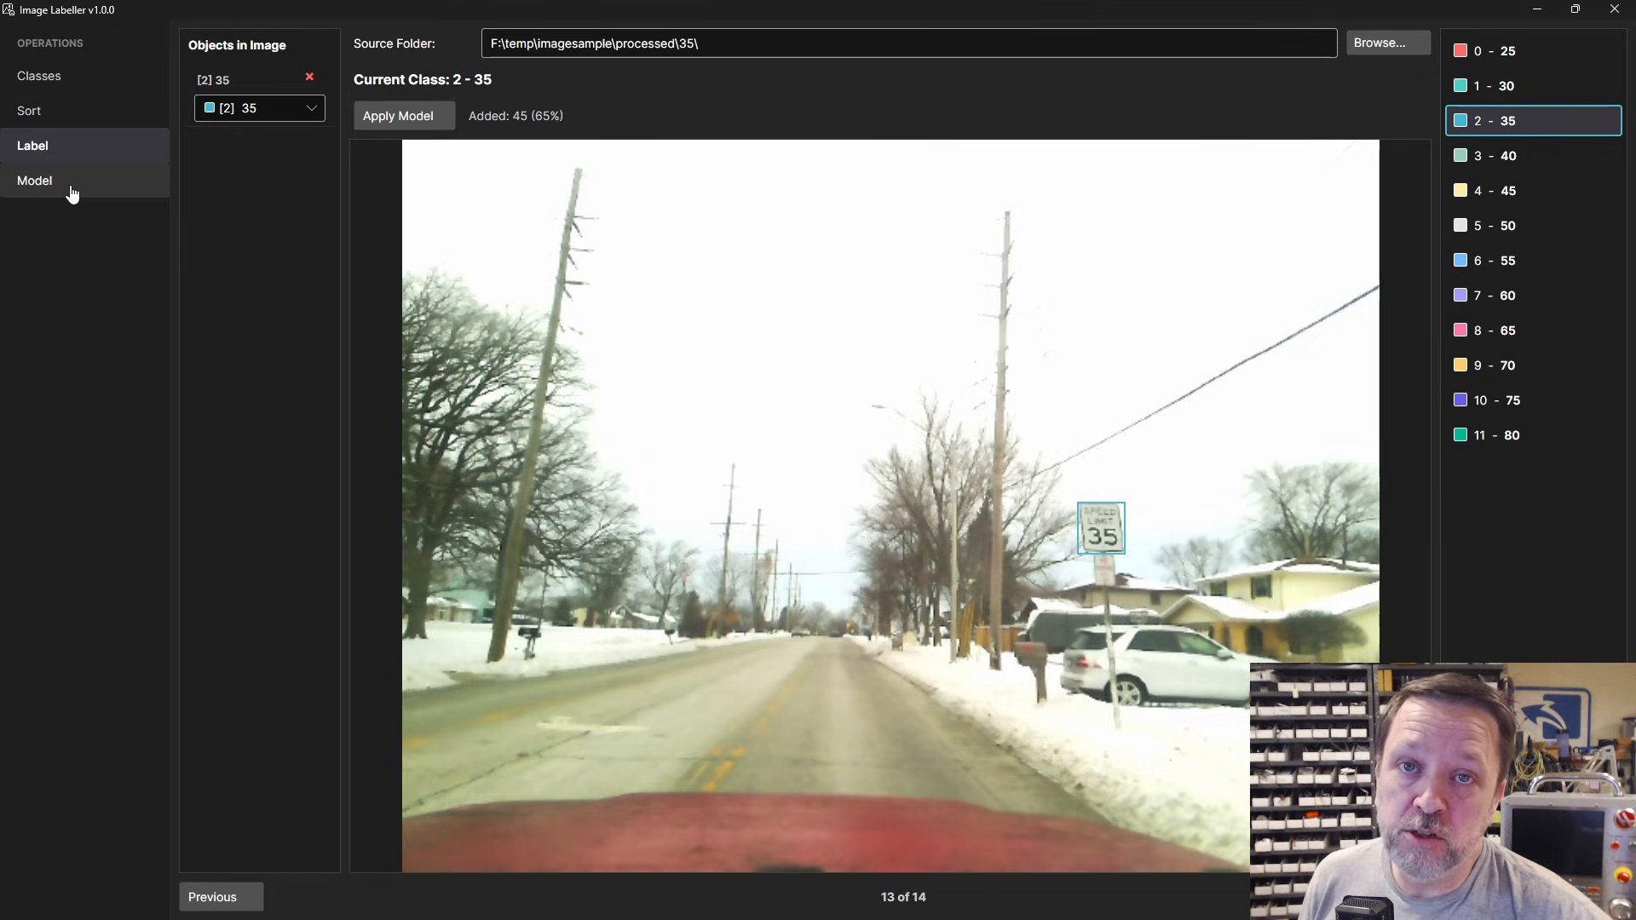
Step: On the Model page, load 20251124_105013_frame01.jpg from manual-captures as the test image
click(31, 189)
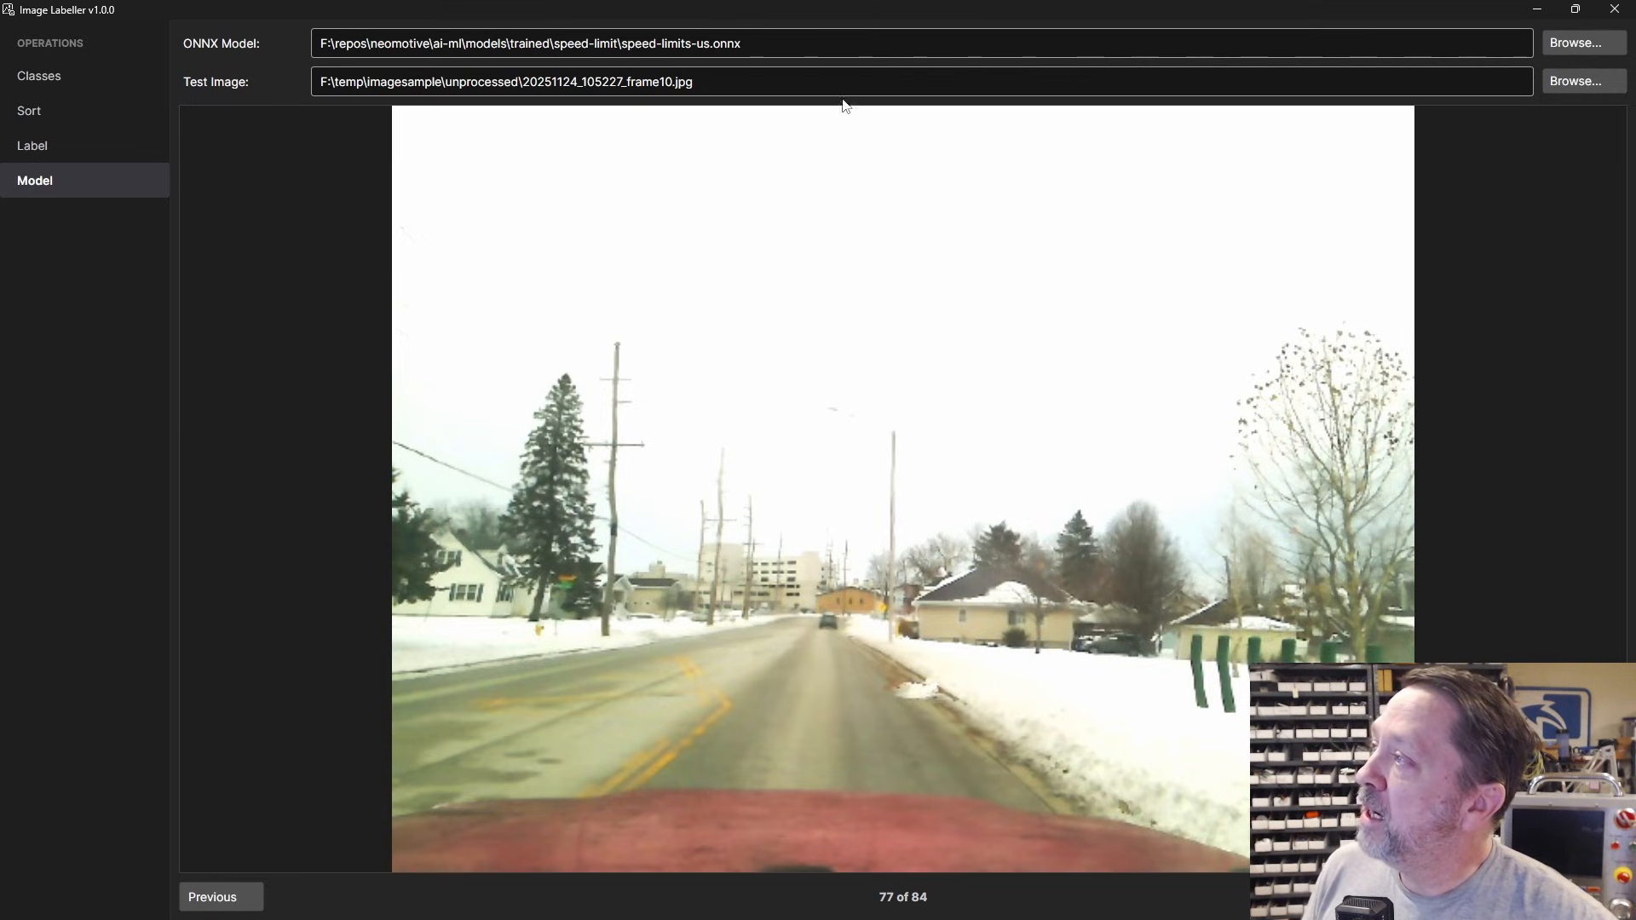
click(1577, 86)
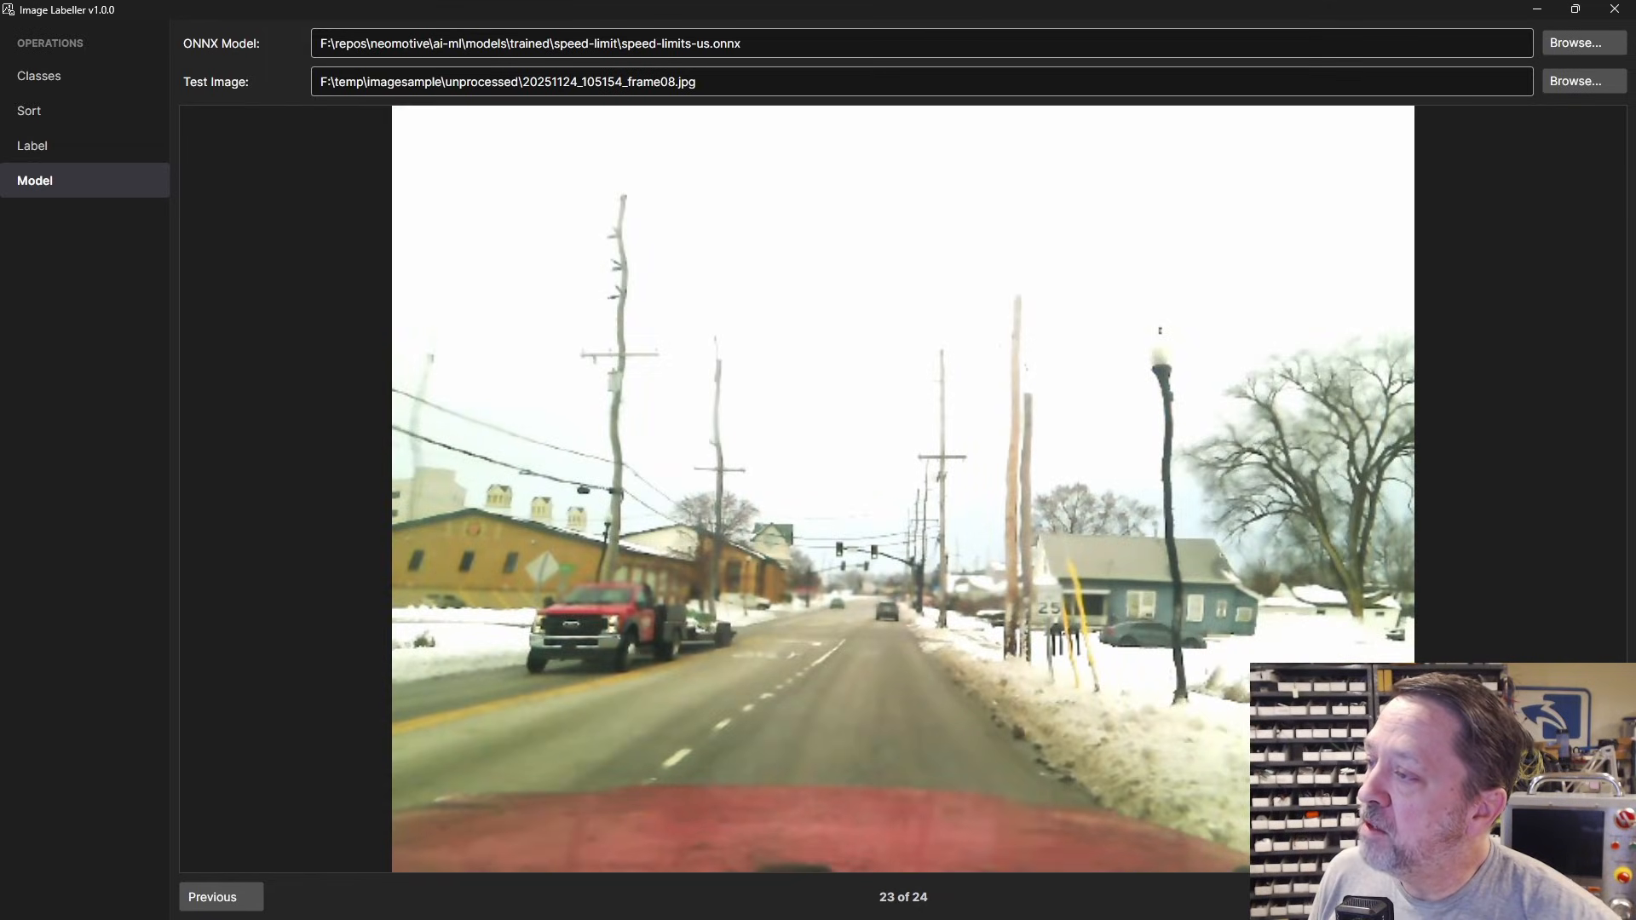
click(221, 897)
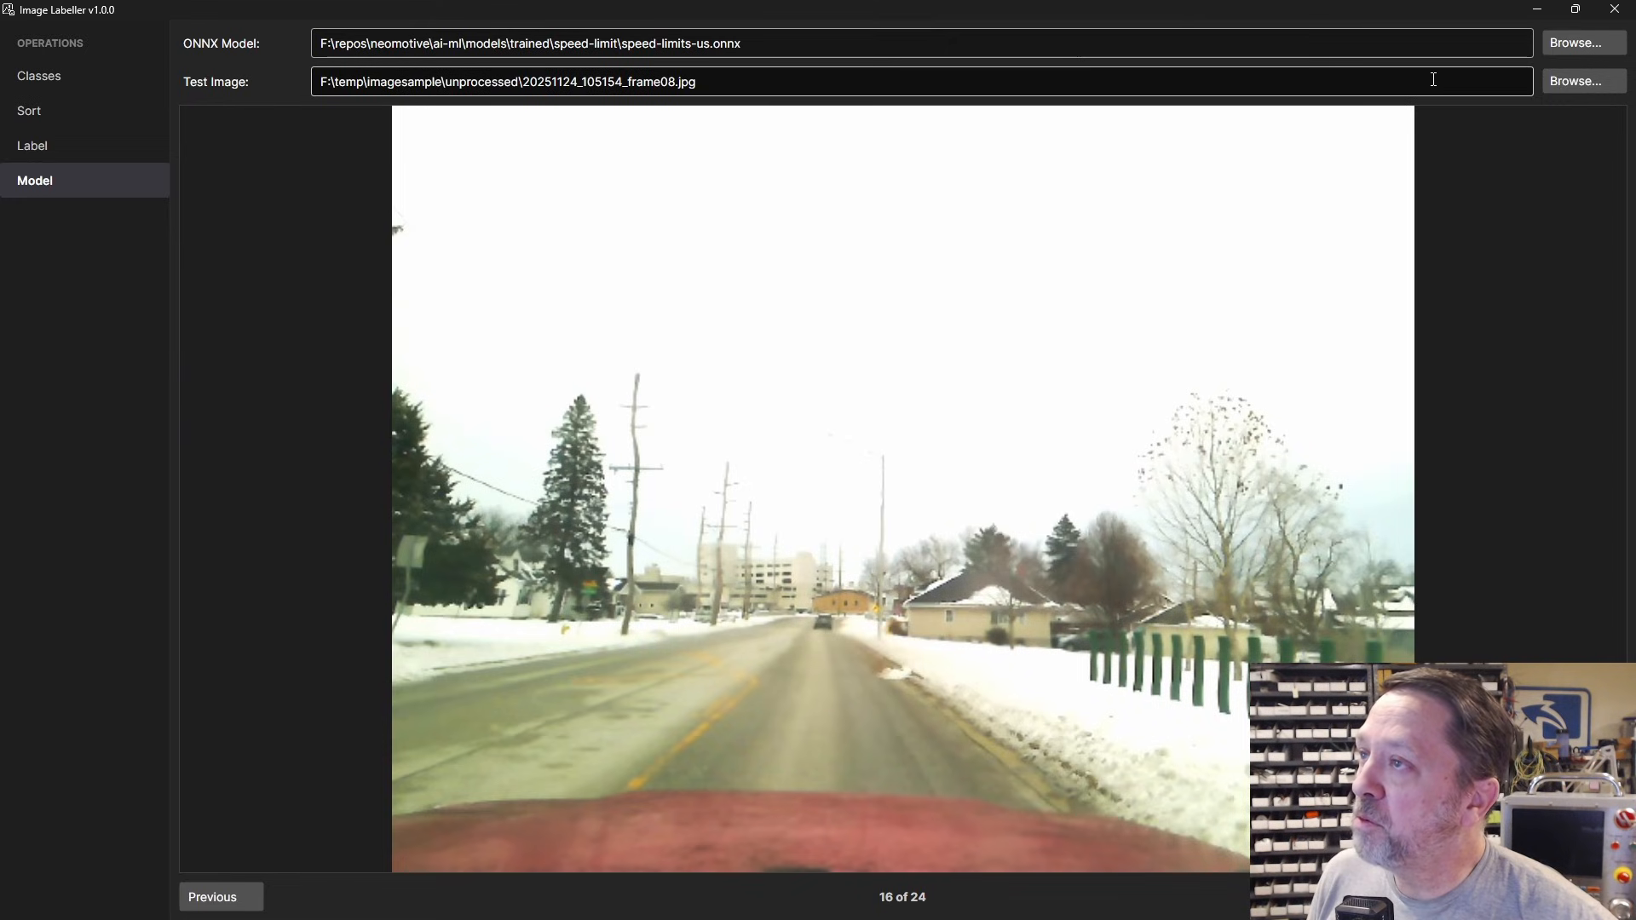
click(1571, 81)
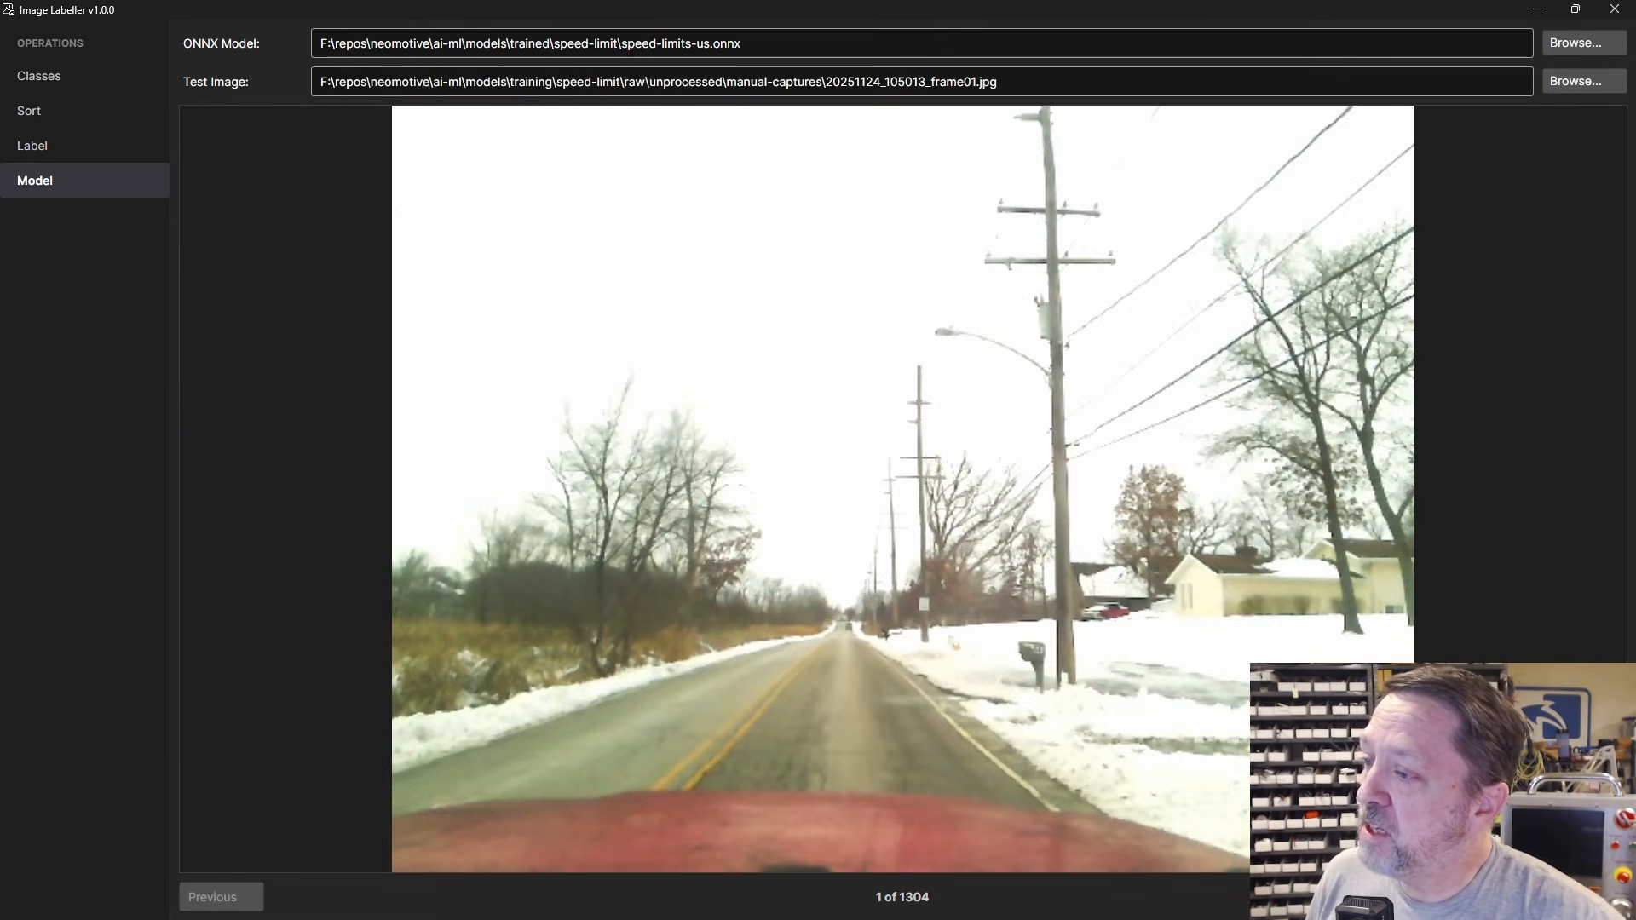
Step: Step forward and back through the early test images, reviewing the model's detections
click(1584, 897)
click(1584, 897)
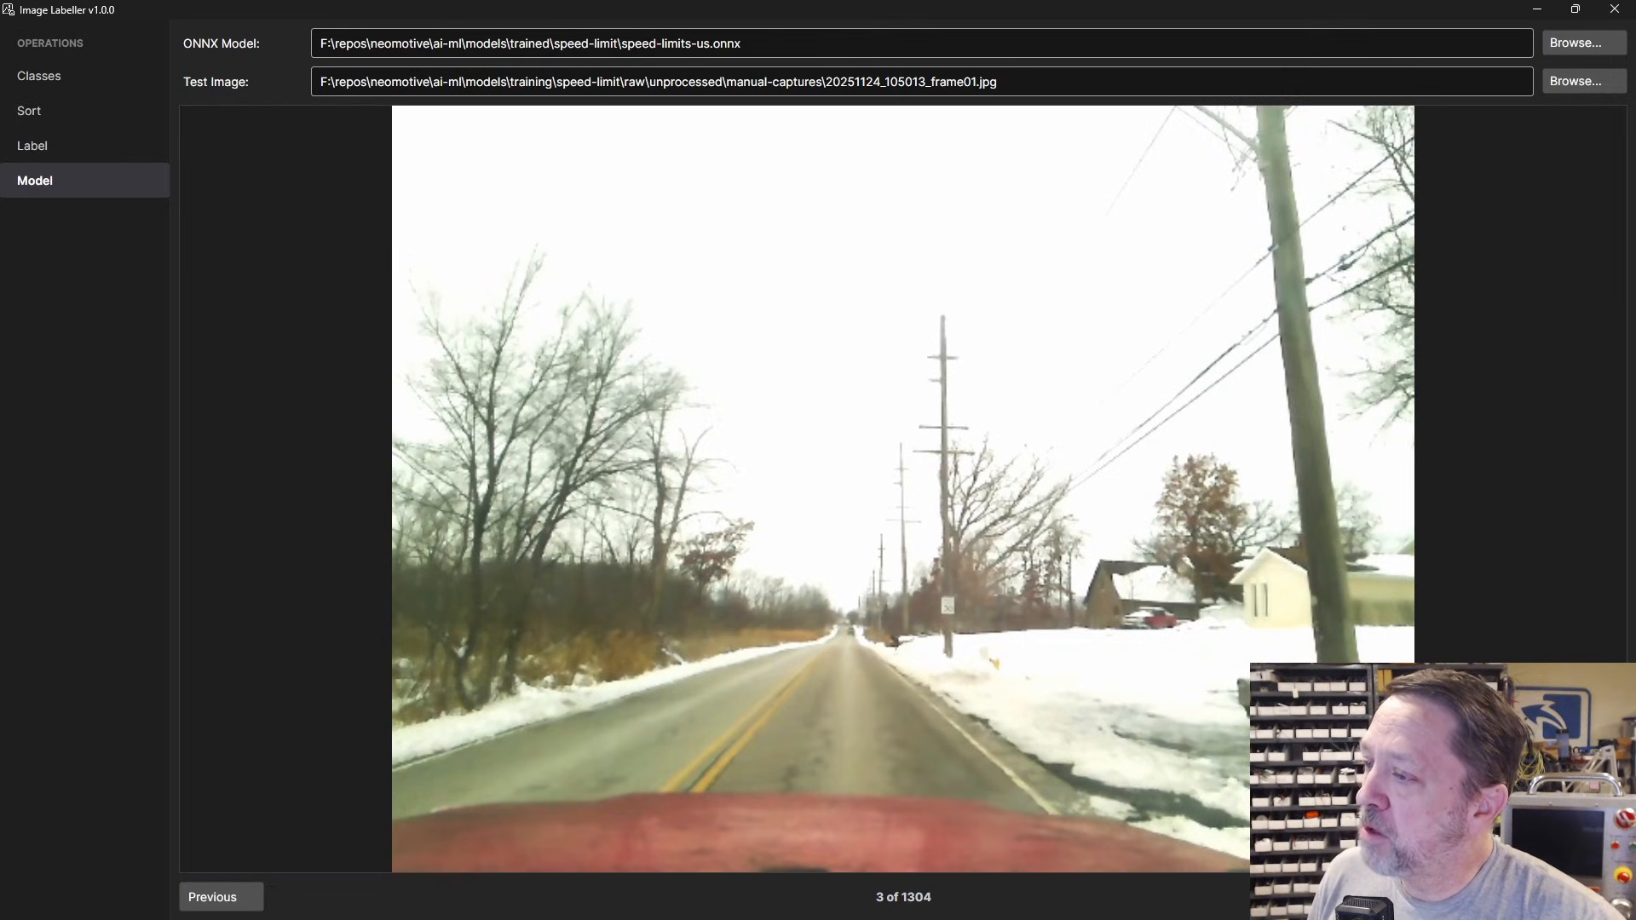
click(1583, 897)
click(1583, 897)
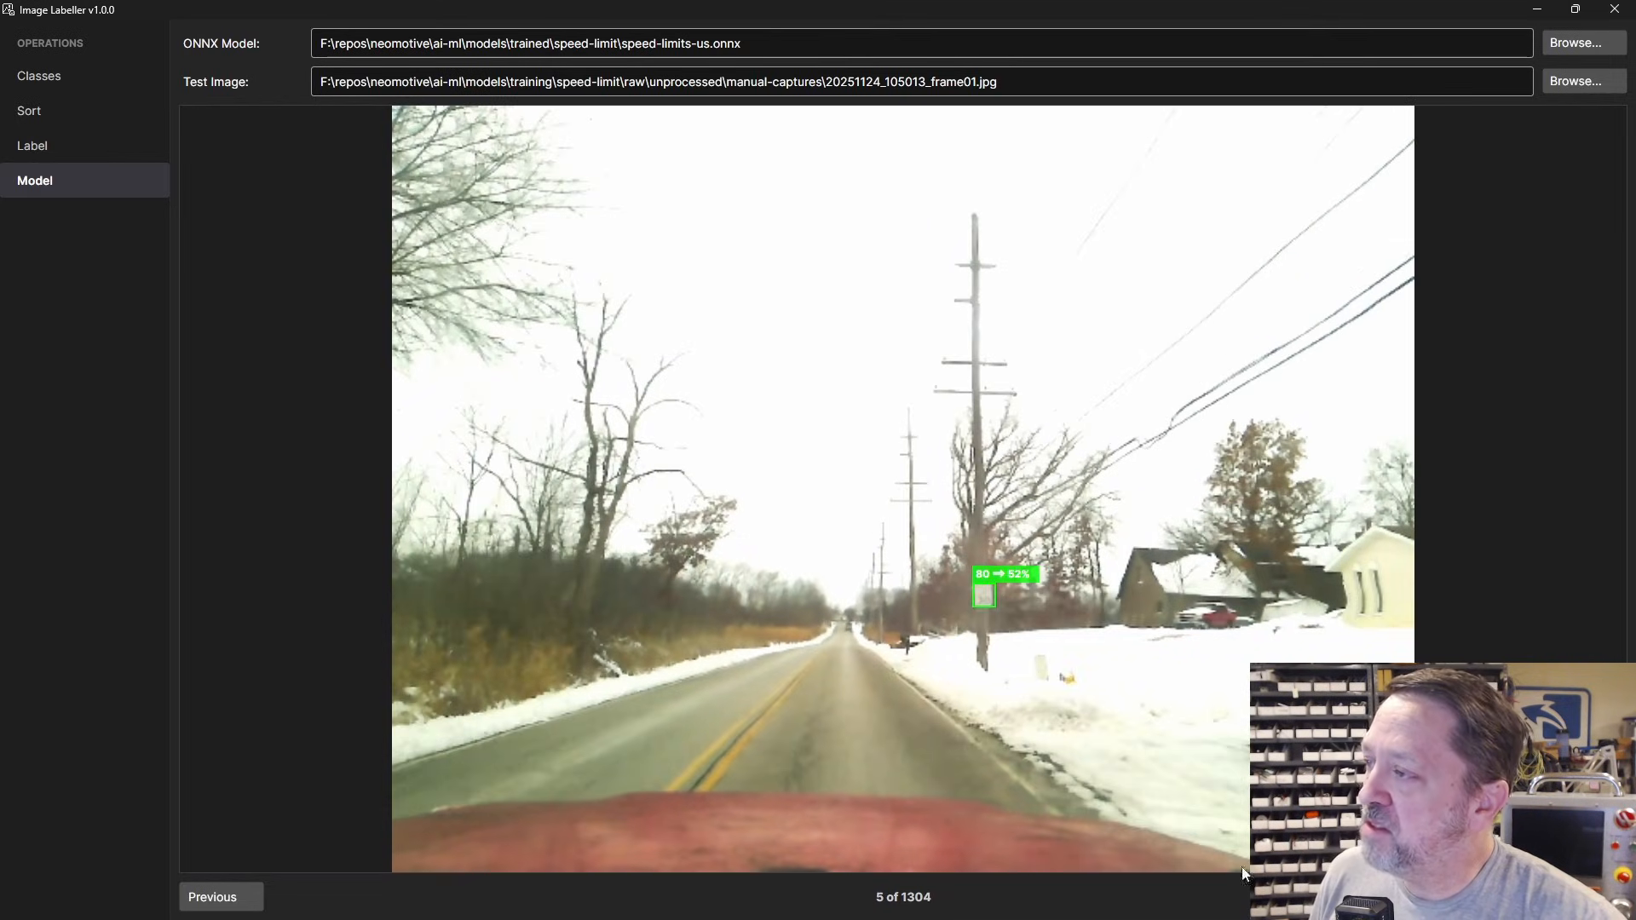
click(236, 899)
click(236, 899)
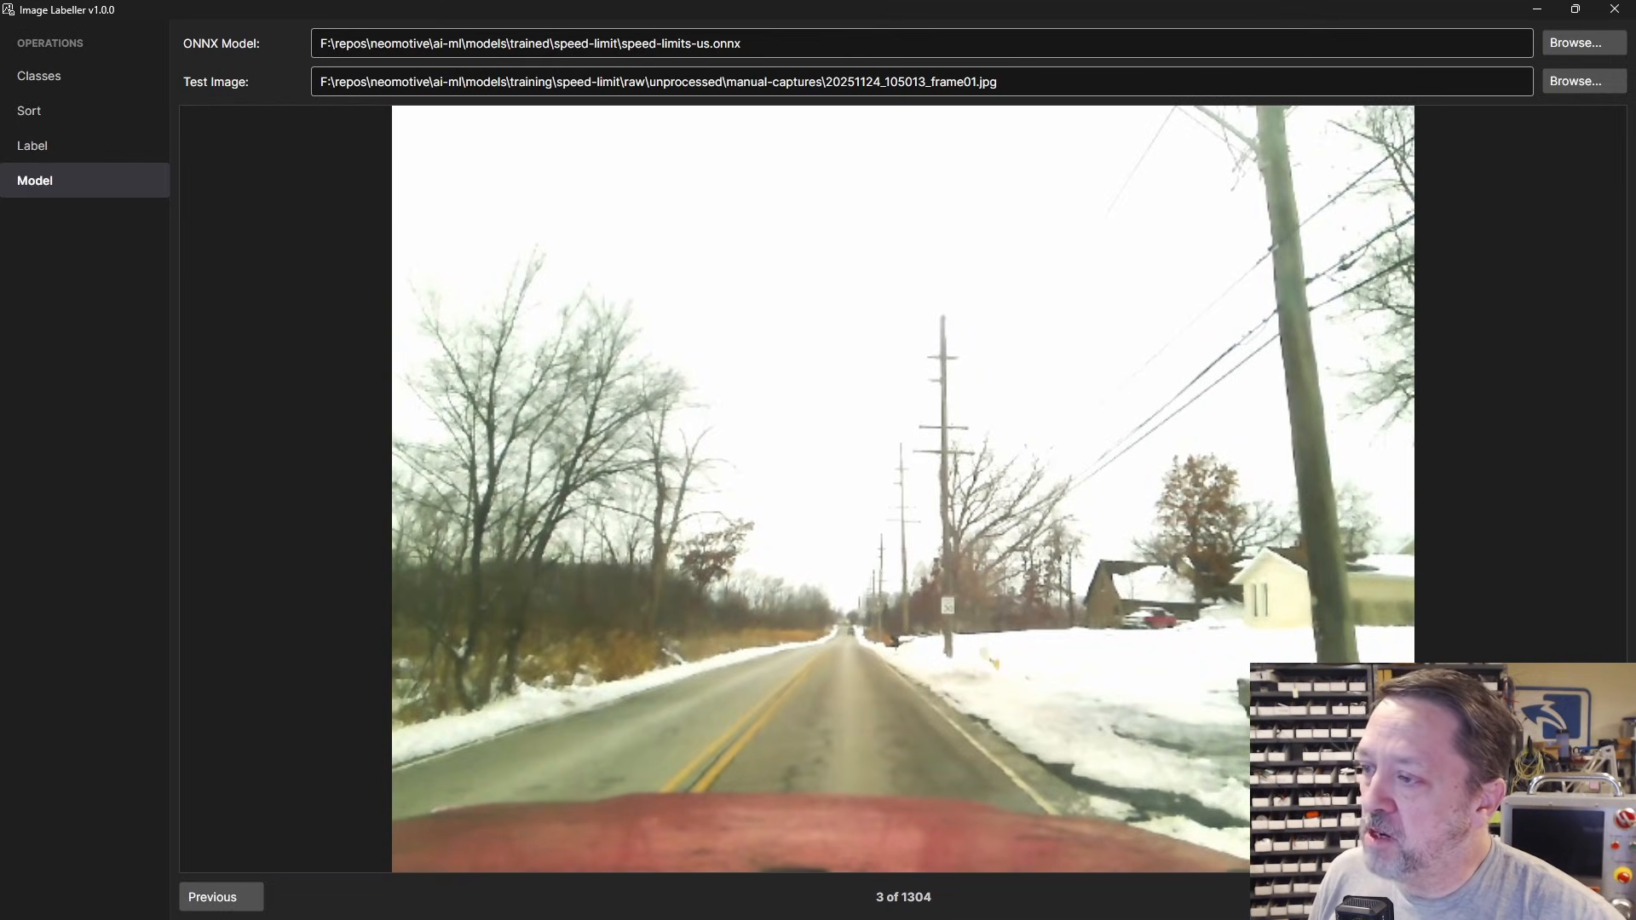
click(1584, 897)
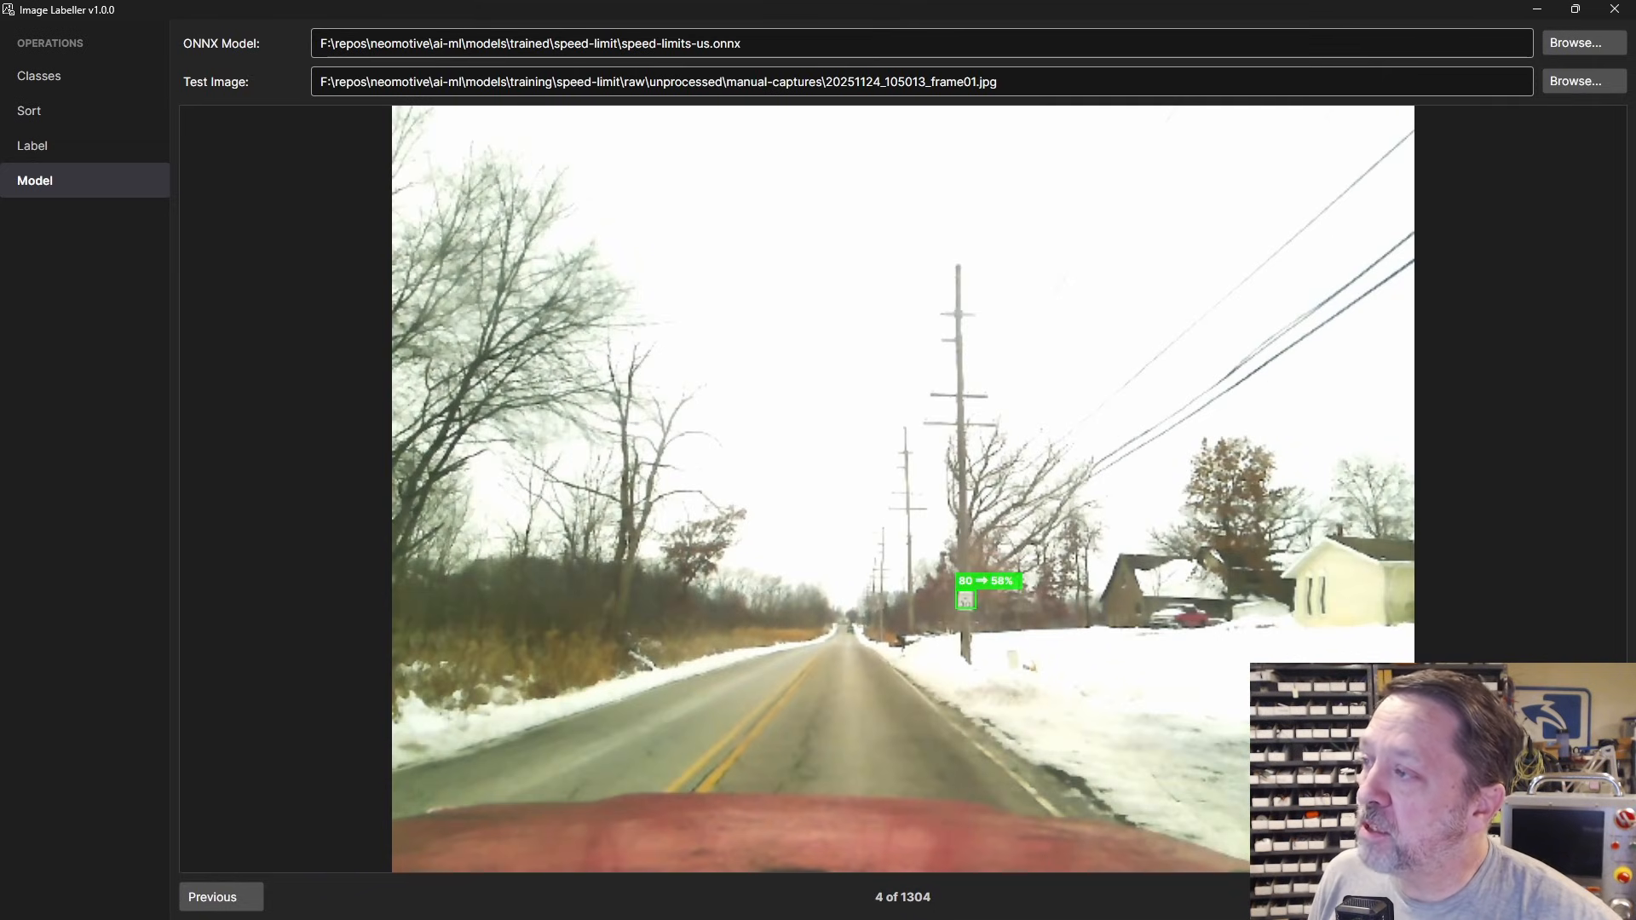
click(1584, 897)
click(1584, 898)
click(1584, 897)
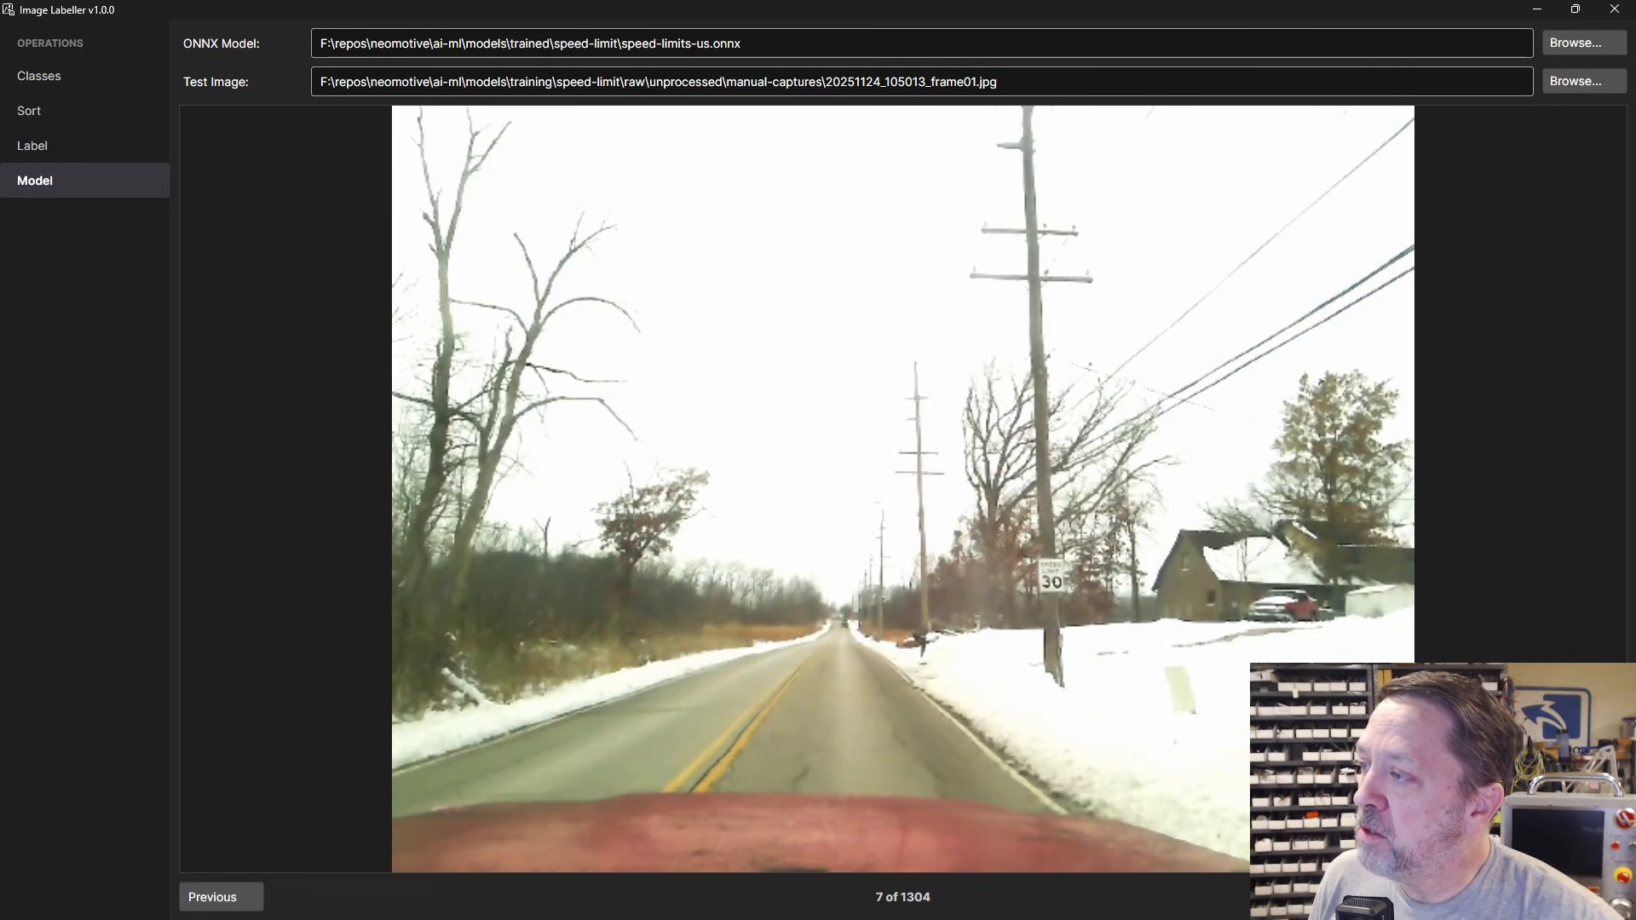
click(1584, 897)
click(1584, 897)
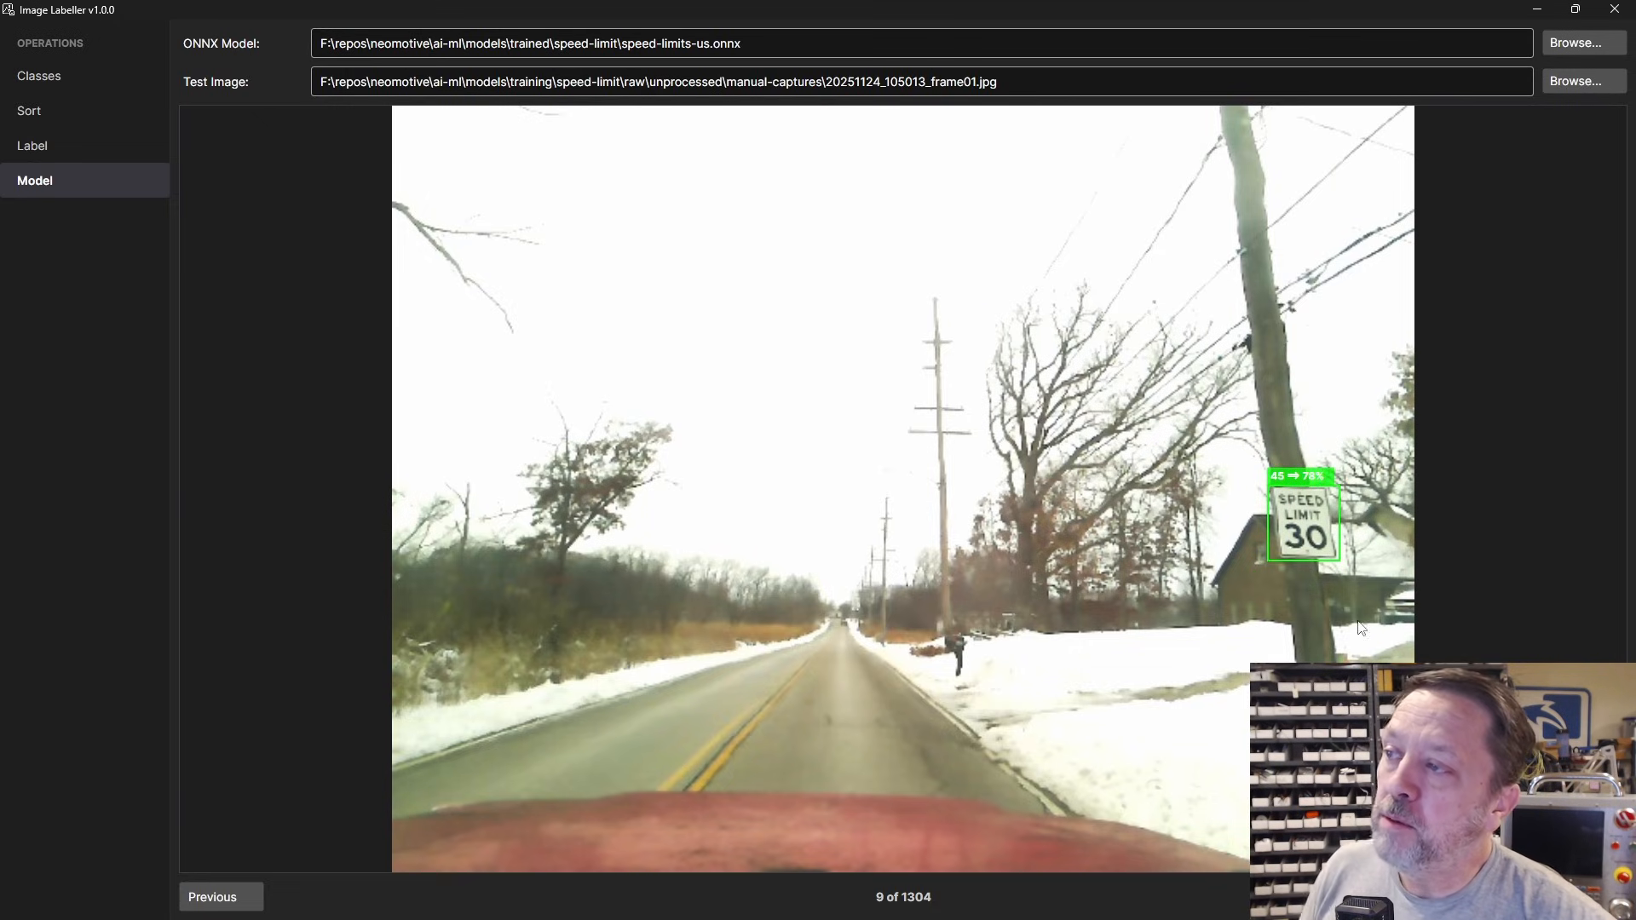
Step: Advance to test image 34 of 1304, where a green box detects the 35 sign
key(Right)
key(Right)
key(Right)
key(Right)
key(Right)
key(Right)
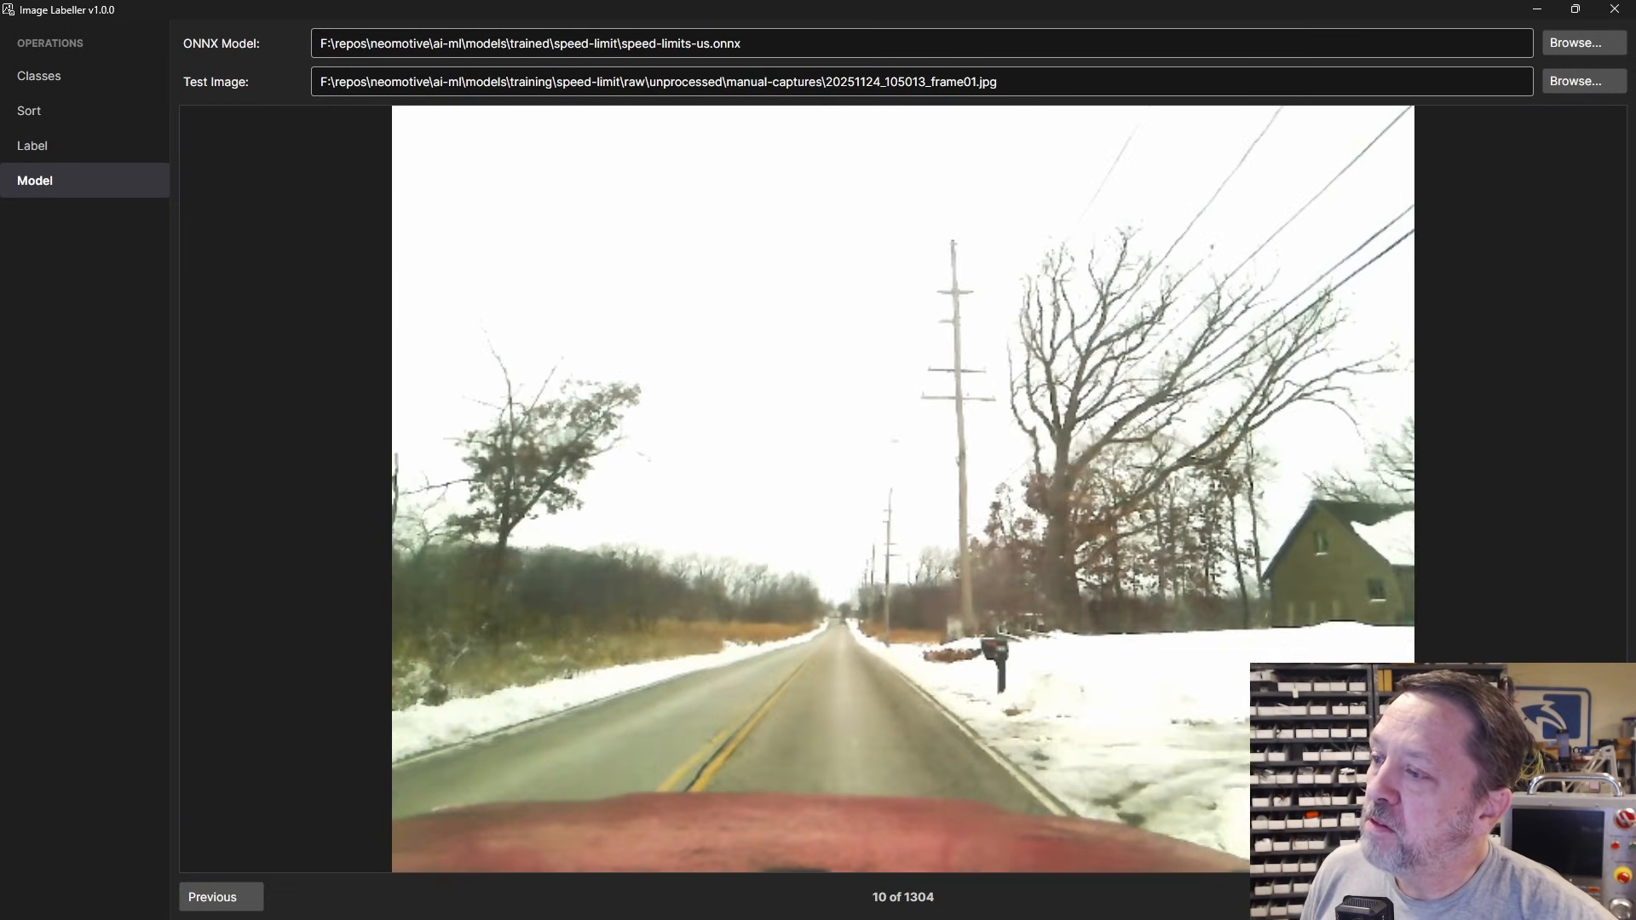
key(Right)
key(Right)
key(Right)
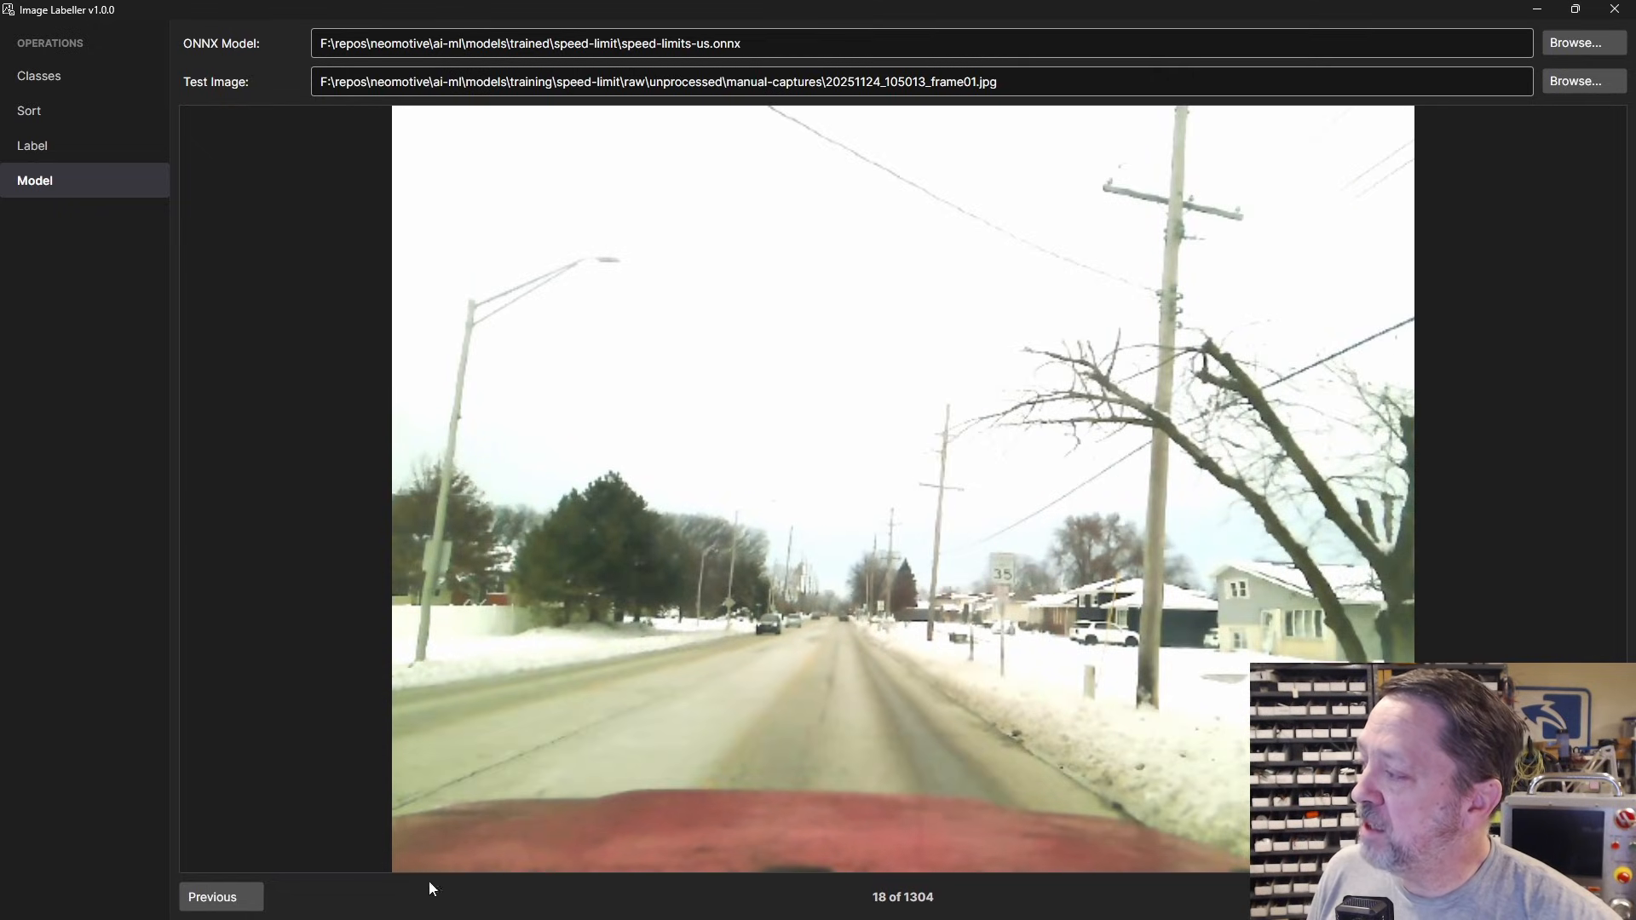
click(256, 901)
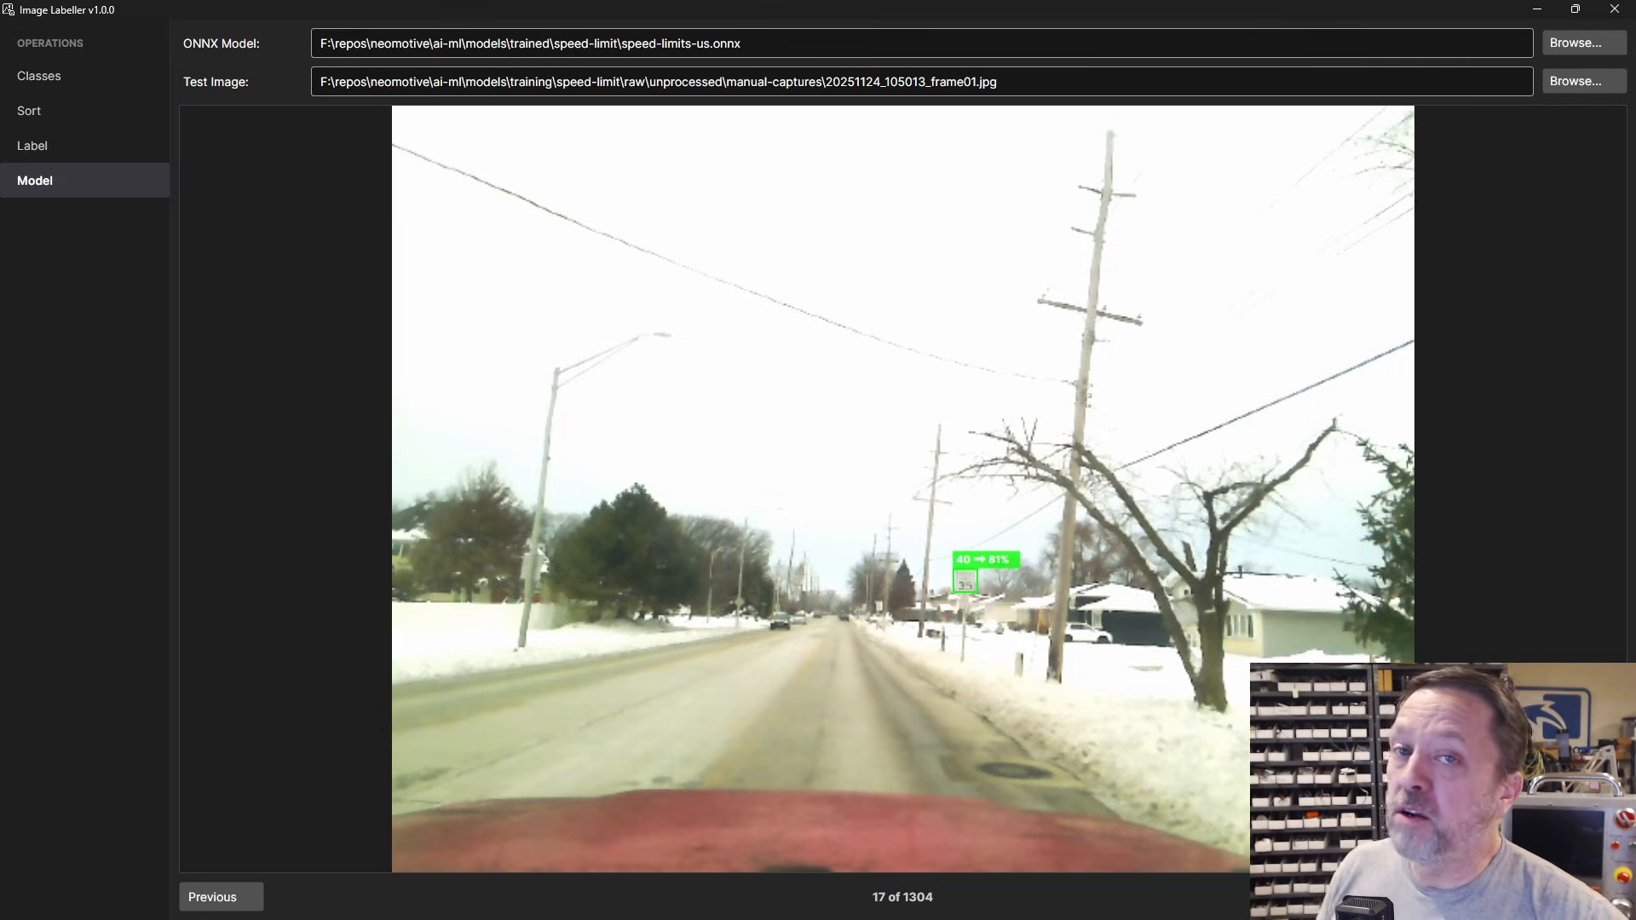
key(Right)
key(Right)
key(Right)
key(Right)
key(Right)
key(Right)
key(Right)
key(Right)
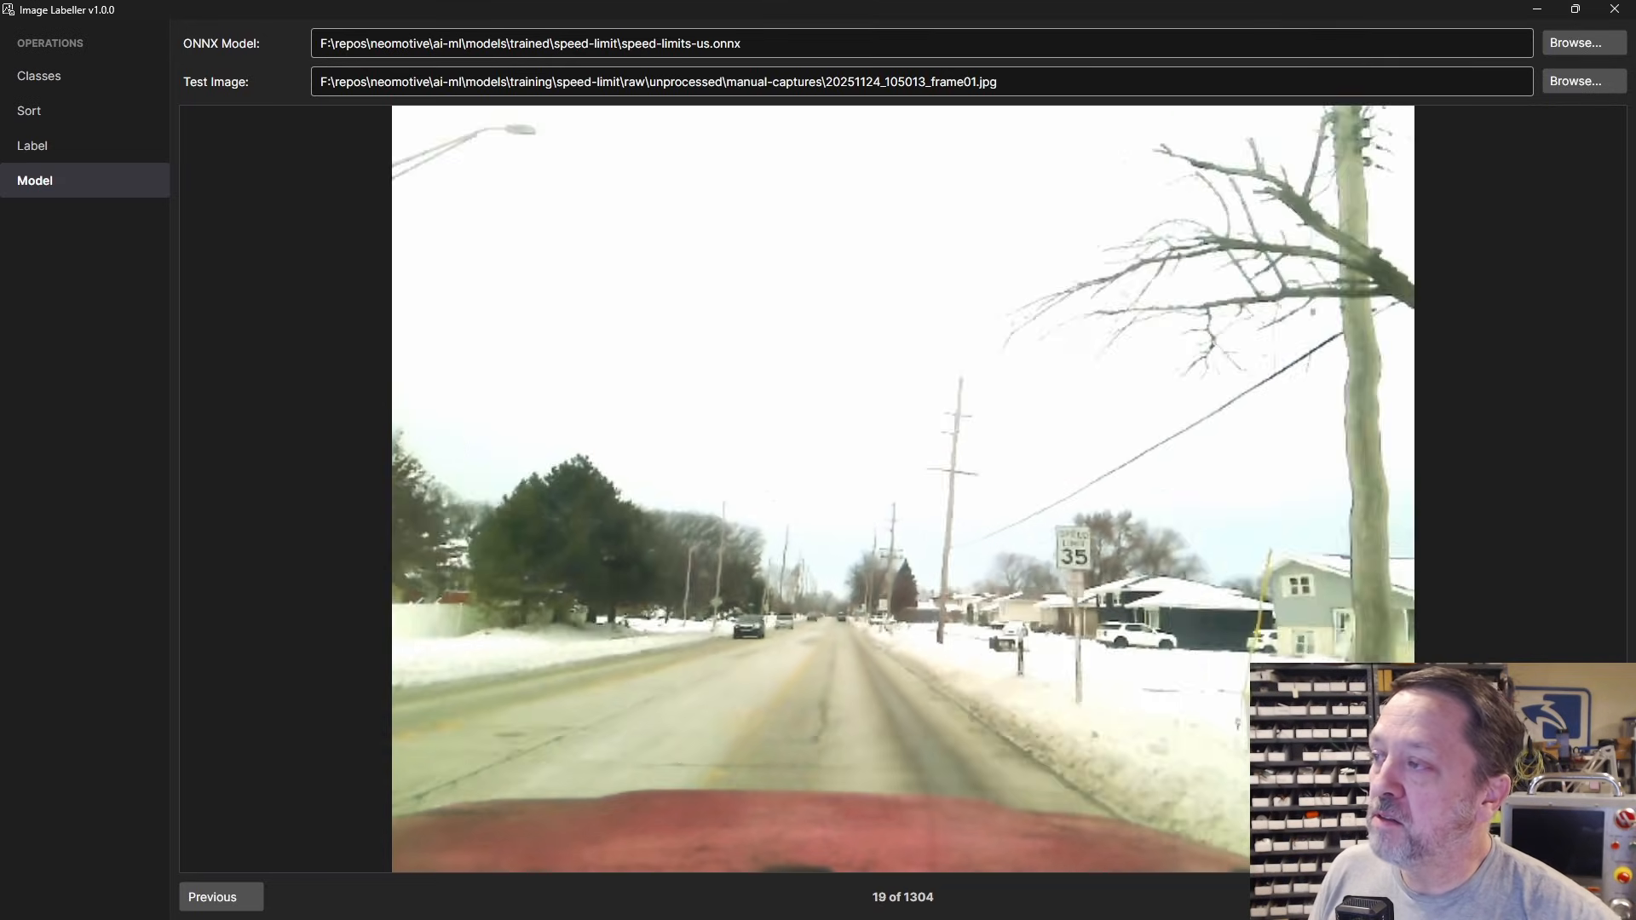
key(Right)
key(Right)
key(Right)
key(Right)
key(Right)
key(Right)
key(Right)
key(Right)
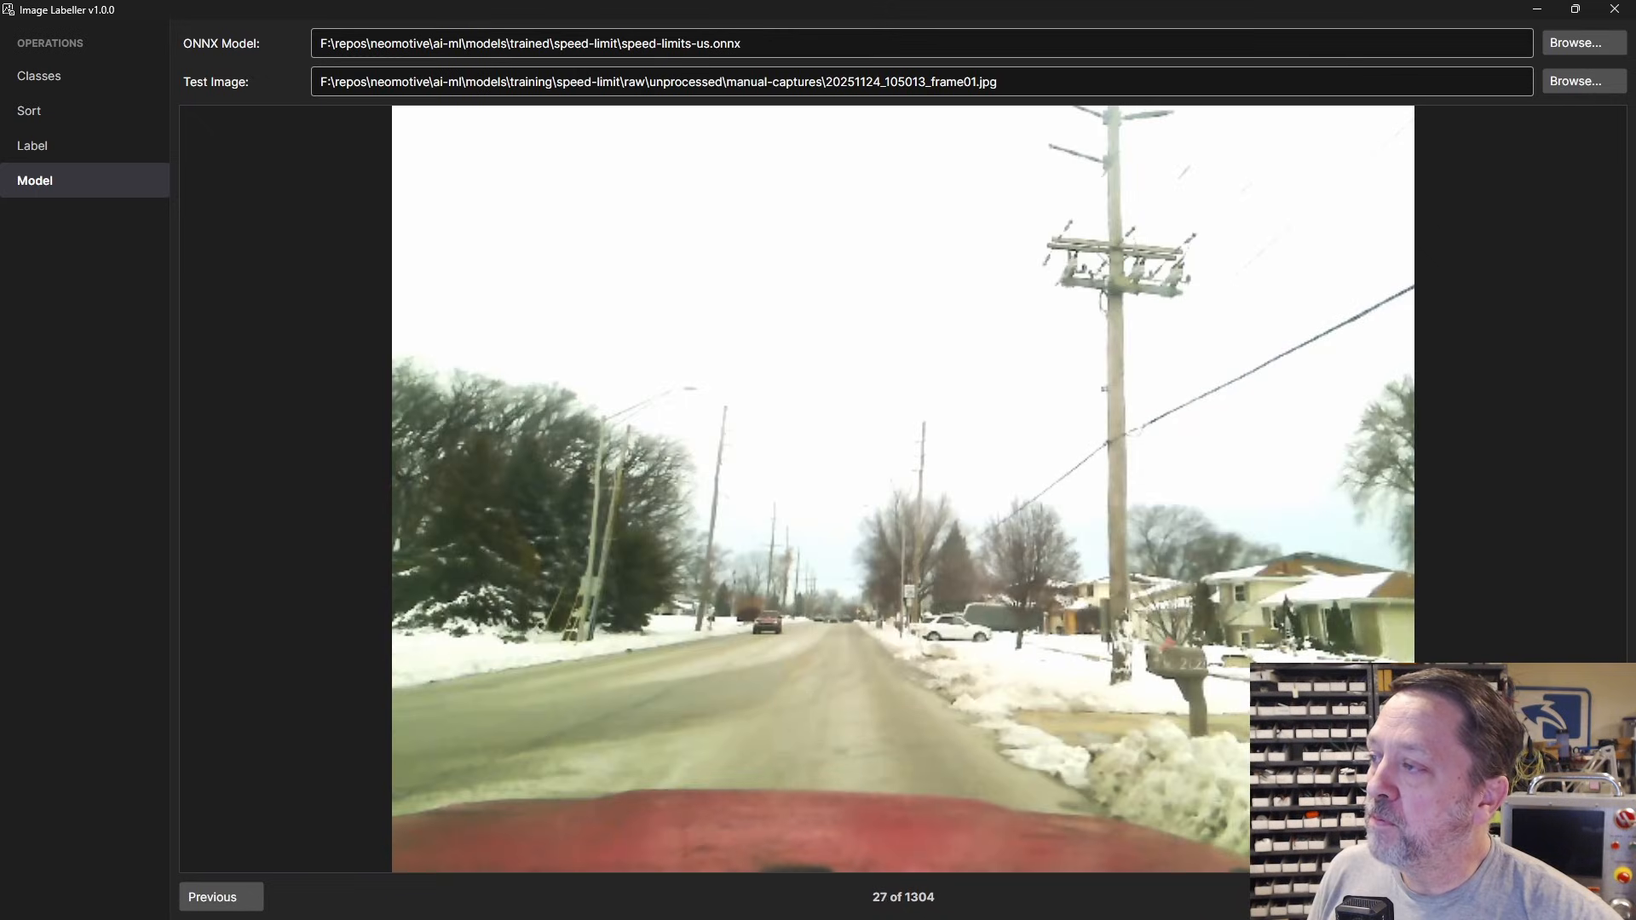
key(Right)
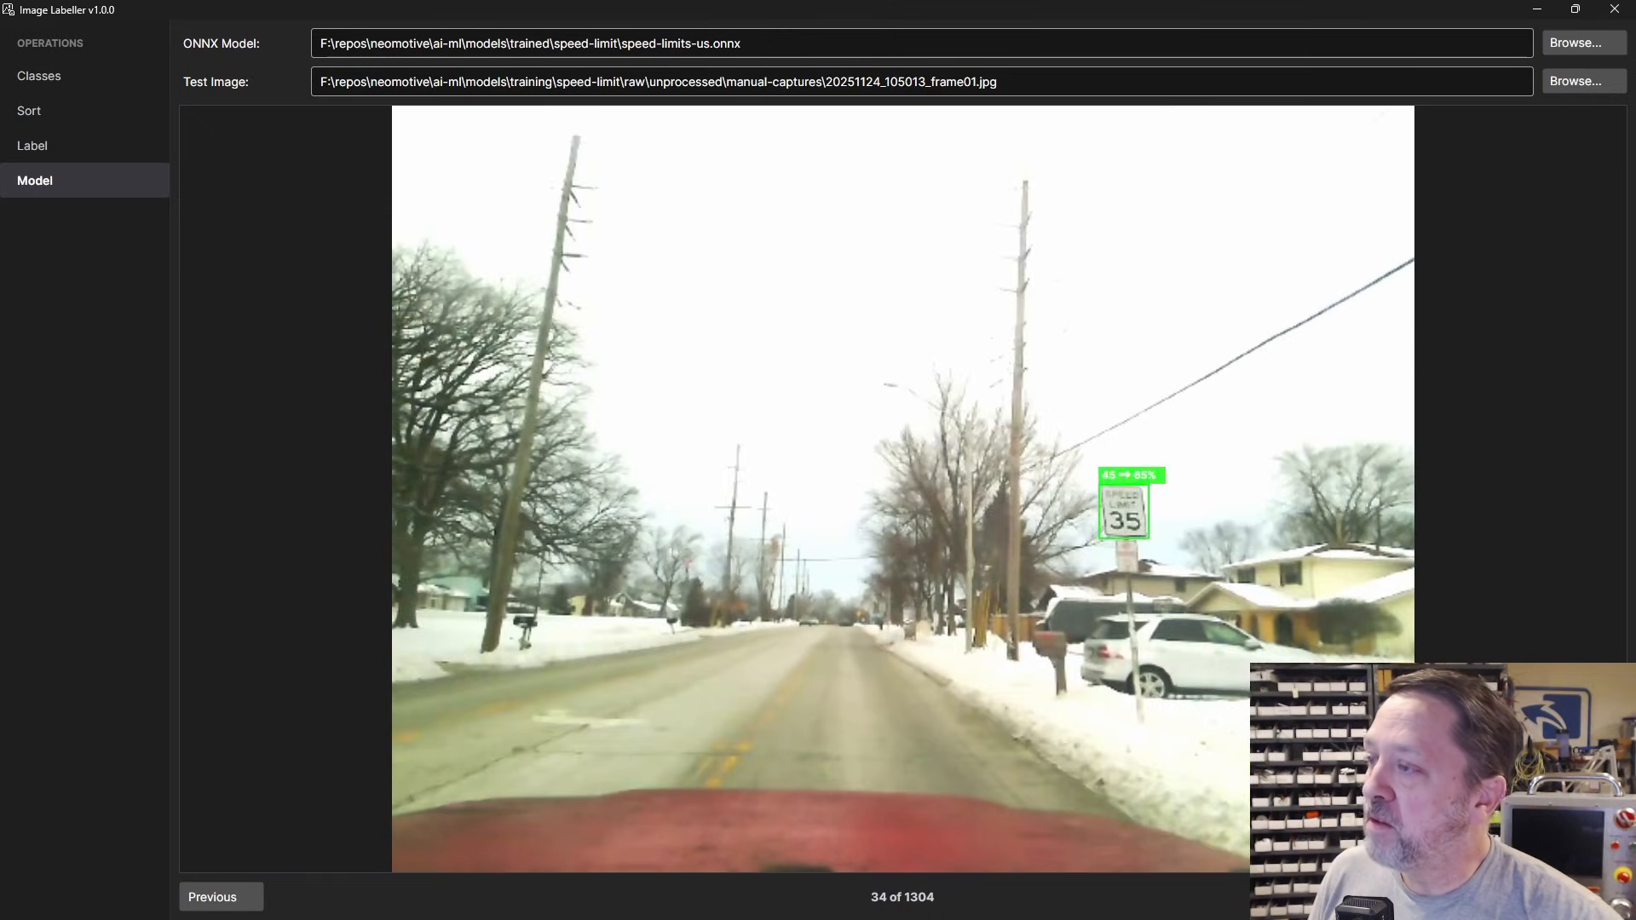